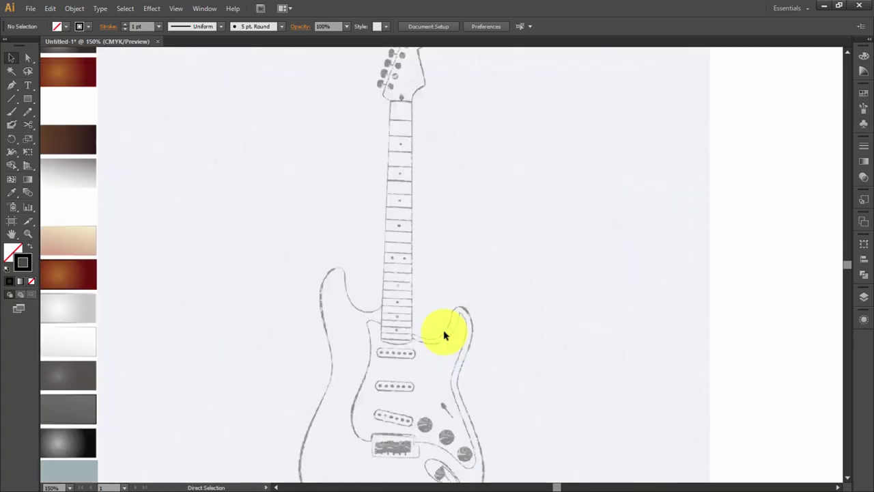
# Zoom in on the pencil sketch of the guitar on the artboard.
pyautogui.hotkey('ctrl', '+')
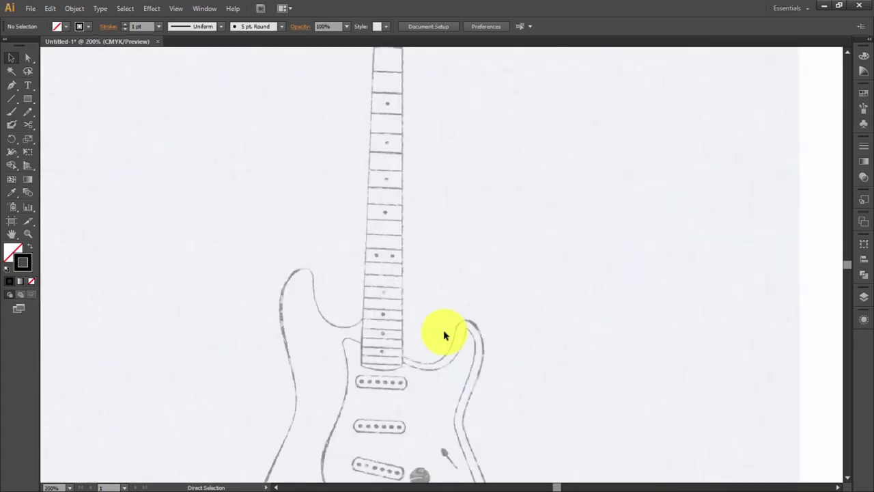
# Trace the outline from the neck joint up around the upper-left horn tip.
pyautogui.hotkey('ctrl', '+')
pyautogui.moveTo(374, 350); pyautogui.dragTo(420, 365)
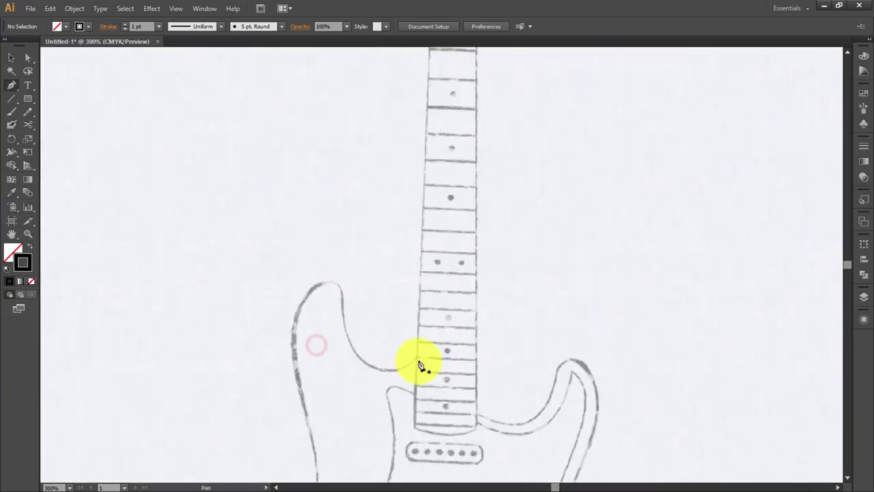
pyautogui.click(416, 360)
pyautogui.moveTo(353, 350); pyautogui.dragTo(336, 326)
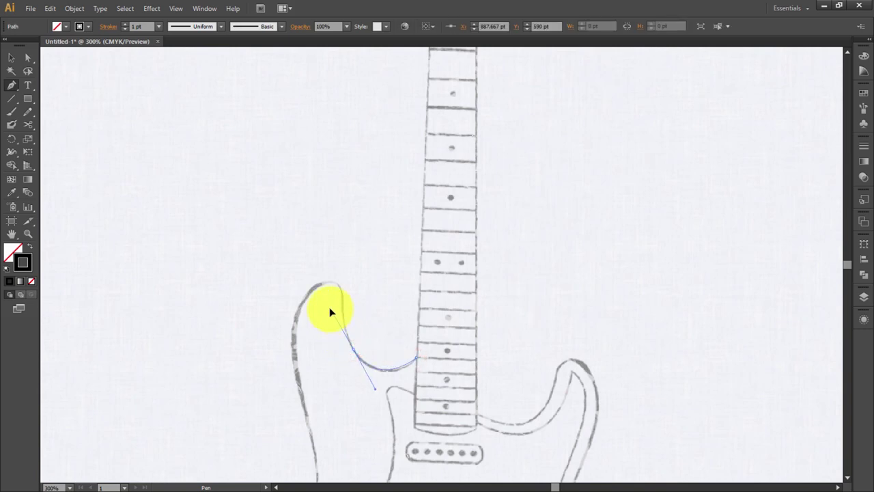
pyautogui.moveTo(334, 283)
pyautogui.mouseDown()
pyautogui.moveTo(360, 371)
pyautogui.moveTo(356, 361)
pyautogui.mouseUp()
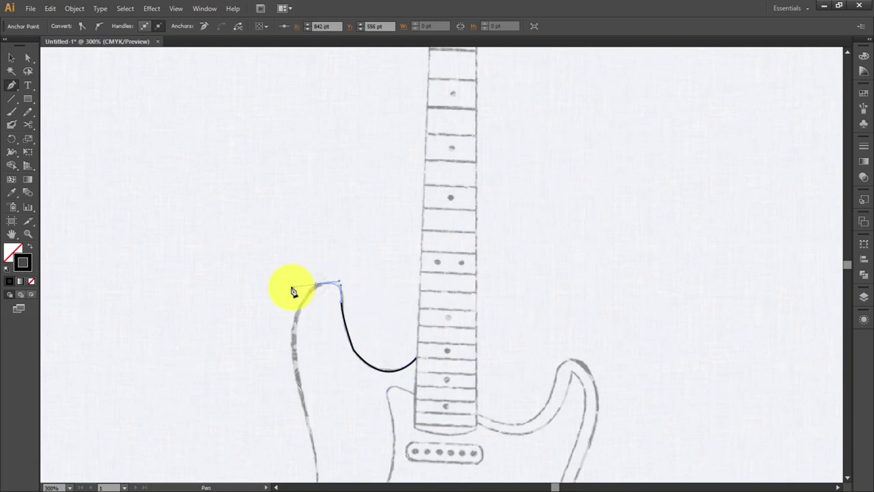
pyautogui.moveTo(294, 293); pyautogui.dragTo(259, 357)
pyautogui.hotkey('ctrl', 'z')
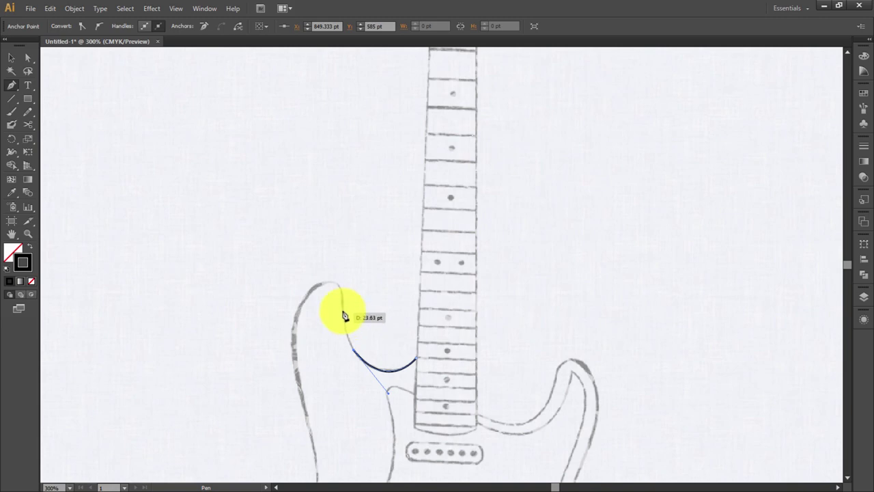
pyautogui.moveTo(343, 301); pyautogui.dragTo(325, 288)
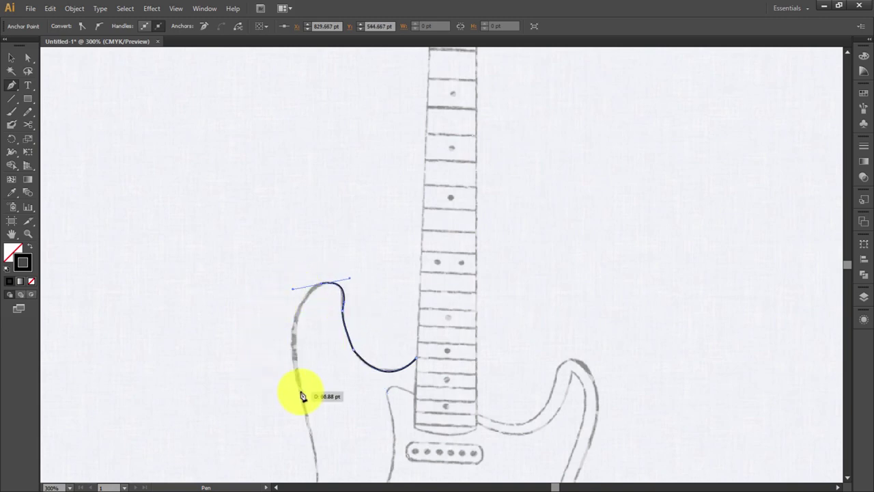
# Continue the outline down the left waist and around the lower-left body.
pyautogui.moveTo(299, 391); pyautogui.dragTo(308, 415)
pyautogui.scroll(-5, 348, 290)
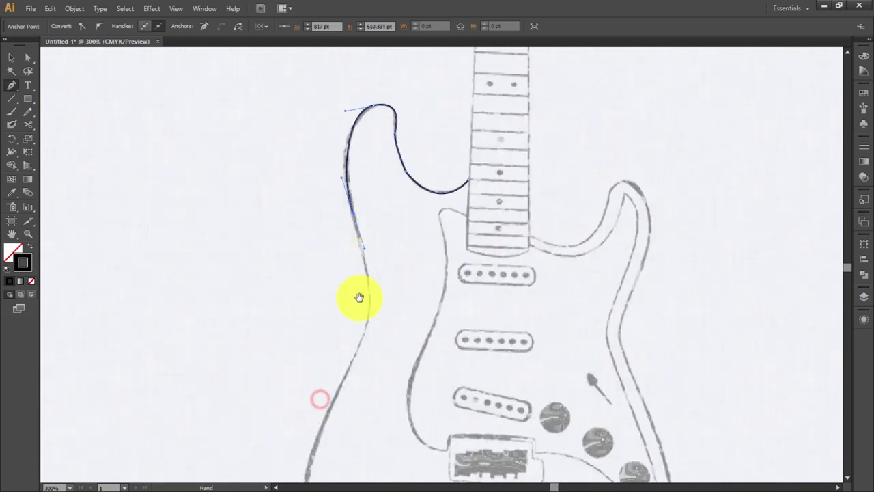
pyautogui.moveTo(352, 360); pyautogui.dragTo(339, 371)
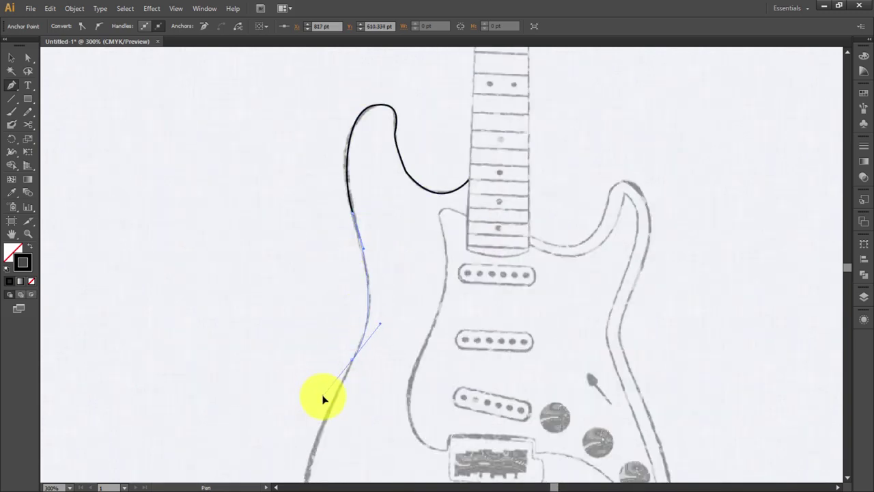
pyautogui.scroll(-5, 332, 400)
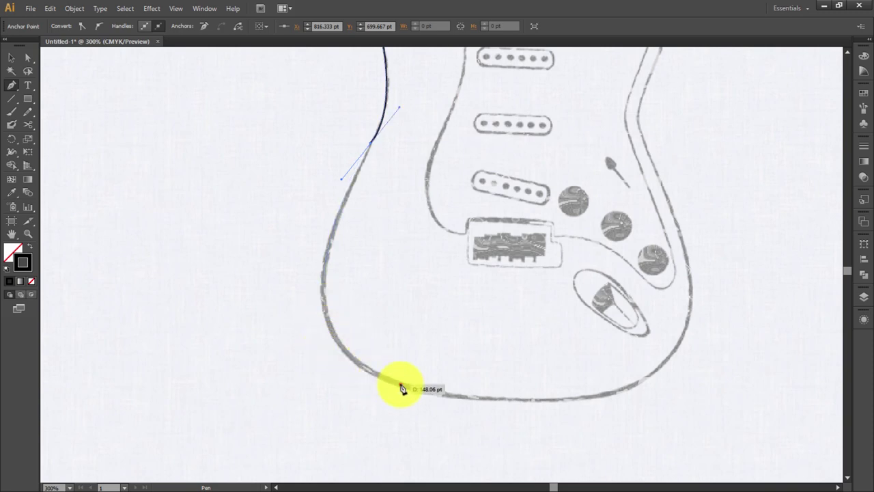
pyautogui.moveTo(403, 389); pyautogui.dragTo(535, 411)
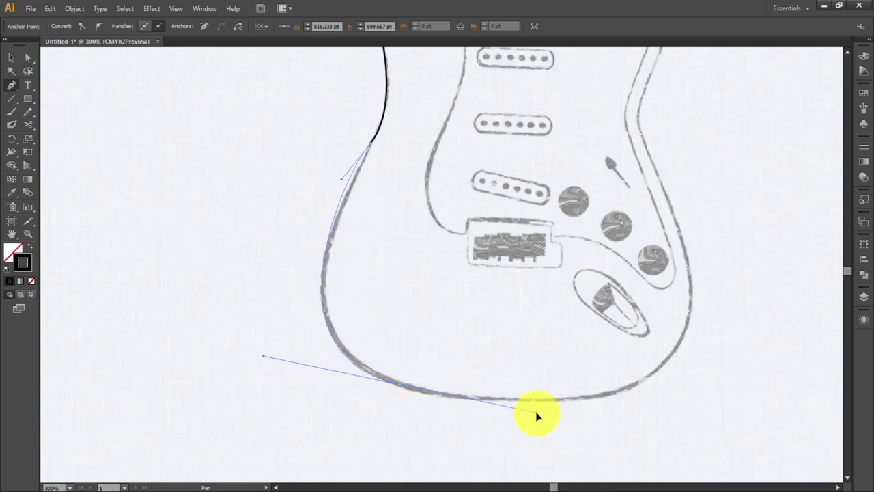
# Extend the outline around the bottom and up the lower-right edge of the body.
pyautogui.click(684, 333)
pyautogui.moveTo(698, 316)
pyautogui.mouseDown()
pyautogui.moveTo(690, 262)
pyautogui.moveTo(723, 252)
pyautogui.mouseUp()
pyautogui.click(661, 185)
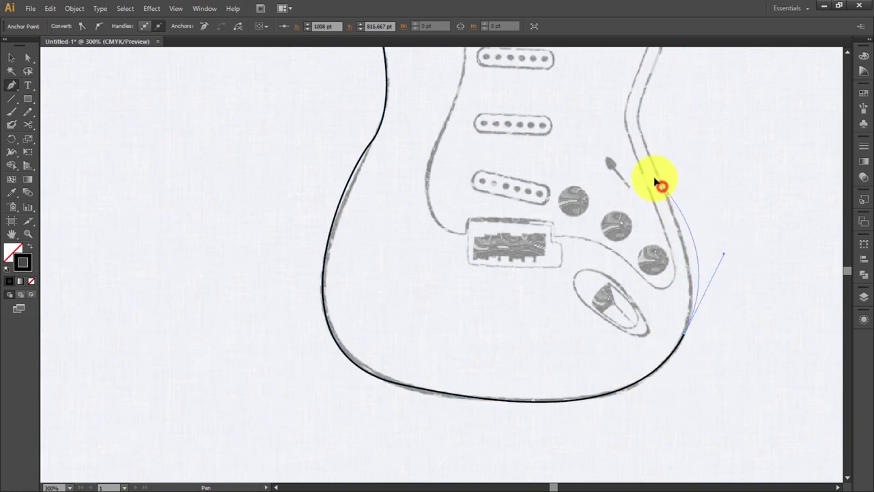
pyautogui.moveTo(661, 186)
pyautogui.mouseDown()
pyautogui.moveTo(653, 191)
pyautogui.moveTo(687, 281)
pyautogui.mouseUp()
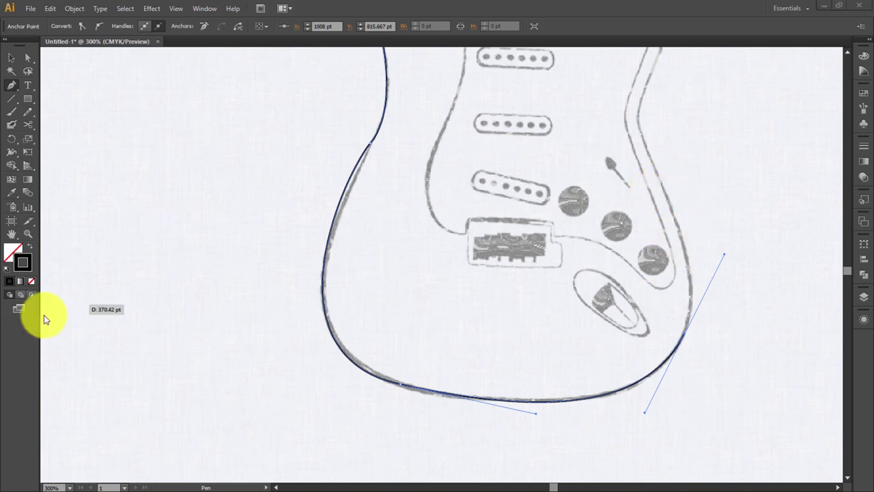
pyautogui.moveTo(43, 314); pyautogui.dragTo(685, 242)
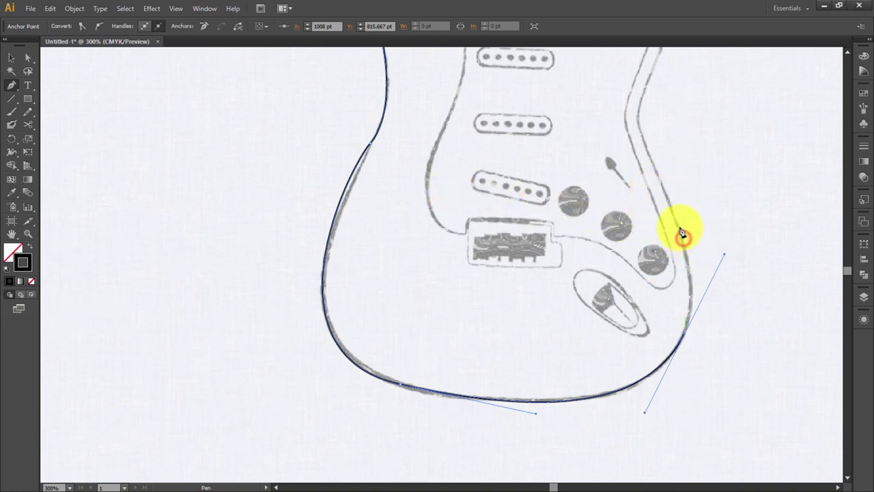
pyautogui.moveTo(684, 244); pyautogui.dragTo(693, 334)
pyautogui.click(683, 332)
pyautogui.moveTo(681, 240); pyautogui.dragTo(668, 216)
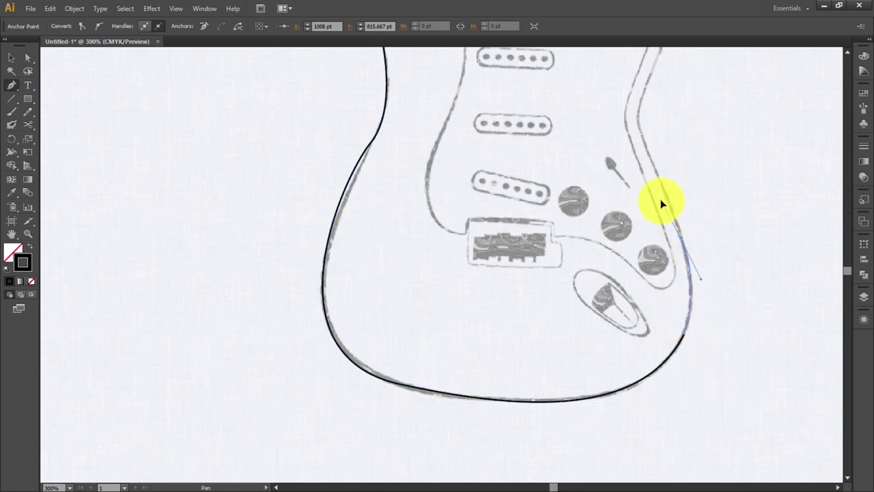
# Continue the outline higher up the right edge toward the upper-right horn.
pyautogui.scroll(2, 659, 201)
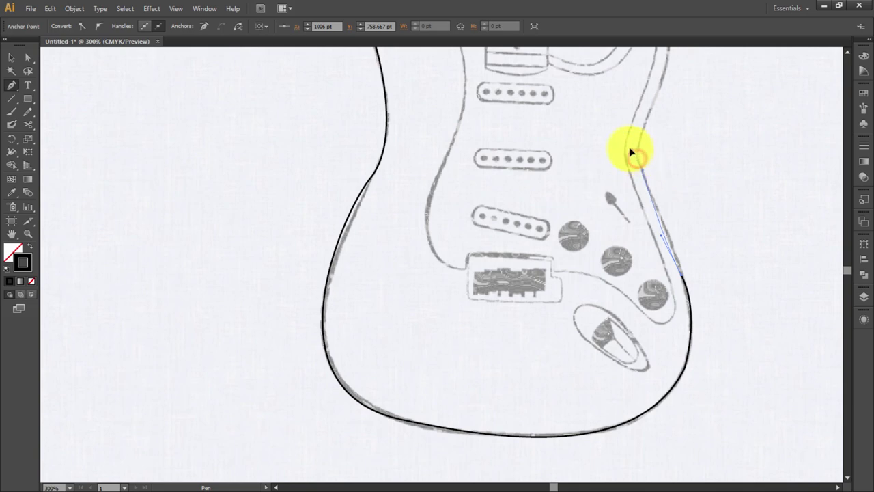
pyautogui.click(683, 279)
pyautogui.moveTo(683, 278); pyautogui.dragTo(649, 192)
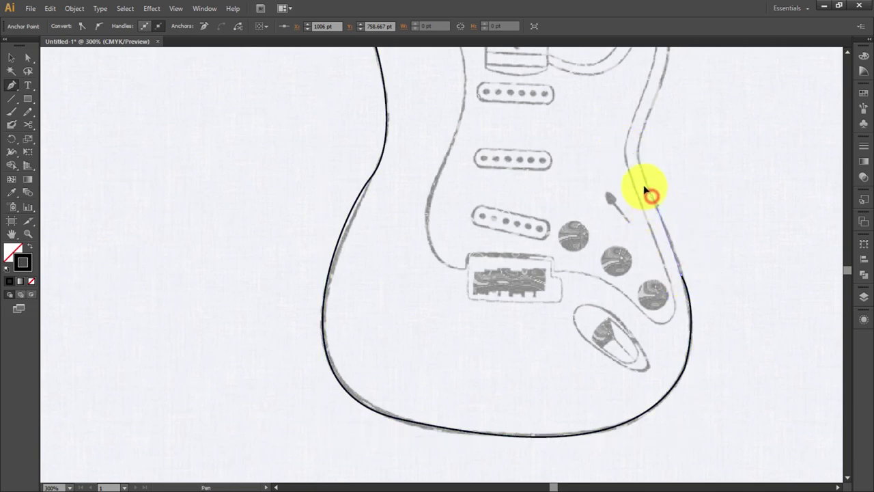
pyautogui.scroll(2, 638, 181)
pyautogui.click(649, 154)
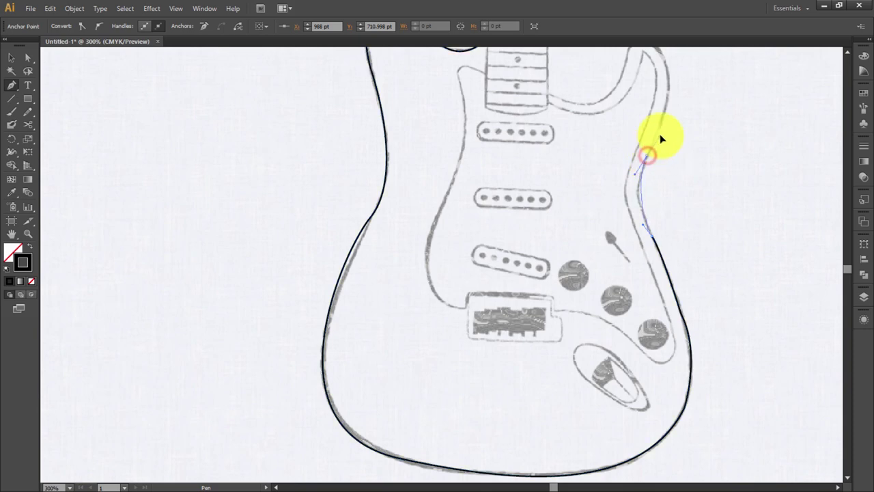
pyautogui.scroll(2, 662, 127)
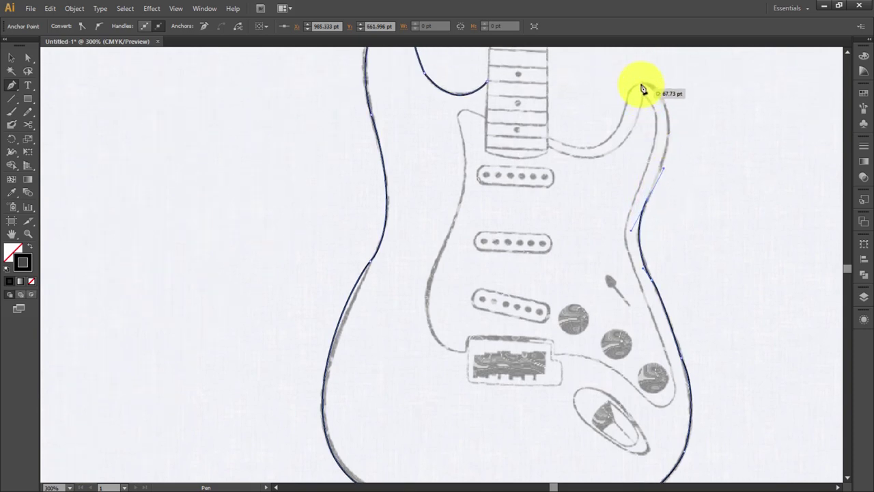
pyautogui.moveTo(640, 82); pyautogui.dragTo(596, 77)
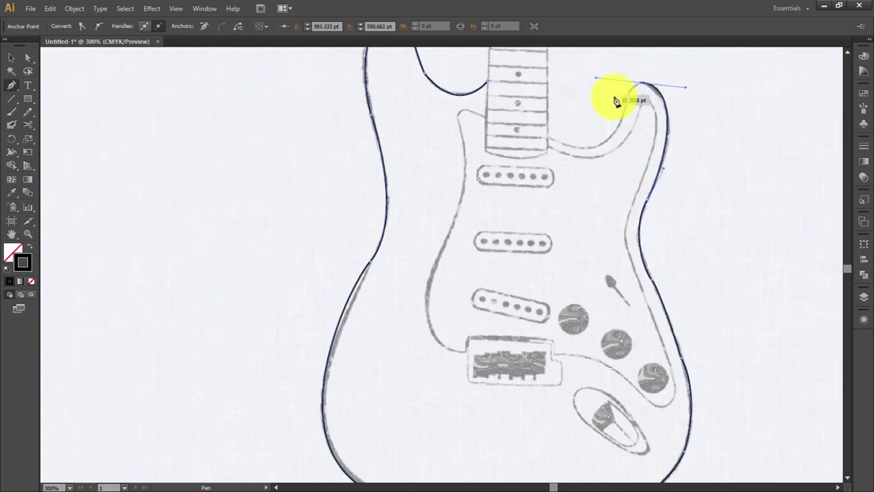
pyautogui.click(626, 108)
pyautogui.keyDown('ctrl'); pyautogui.click(626, 110); pyautogui.keyUp('ctrl')
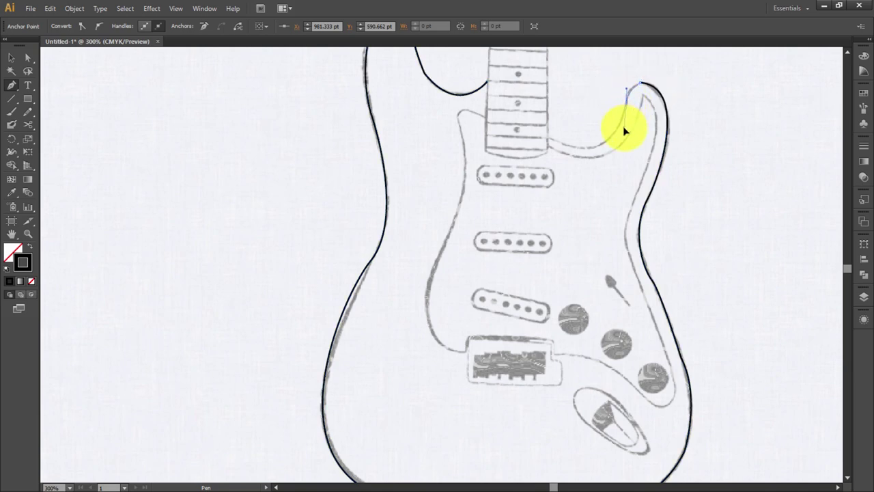
# Curve the outline over the upper-right horn and run a straight segment back to the neck.
pyautogui.moveTo(623, 131); pyautogui.dragTo(574, 152)
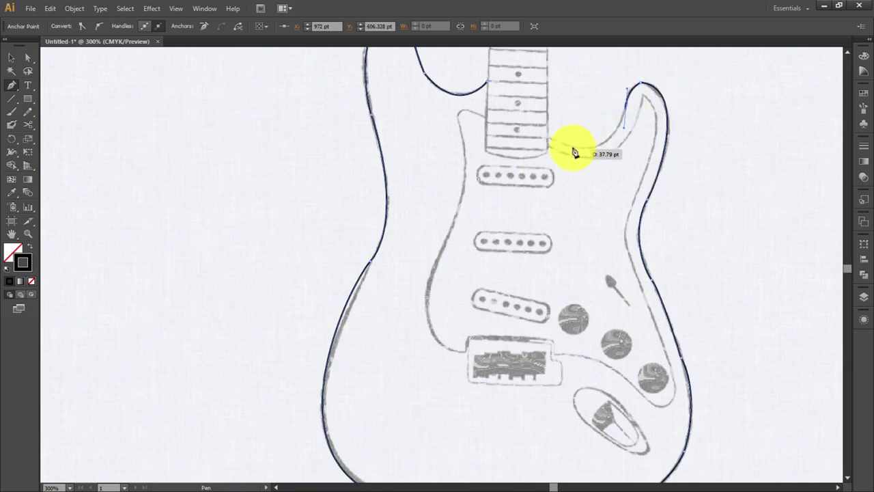
pyautogui.moveTo(628, 111)
pyautogui.mouseDown()
pyautogui.moveTo(554, 143)
pyautogui.moveTo(499, 108)
pyautogui.mouseUp()
pyautogui.keyDown('ctrl'); pyautogui.click(625, 109); pyautogui.keyUp('ctrl')
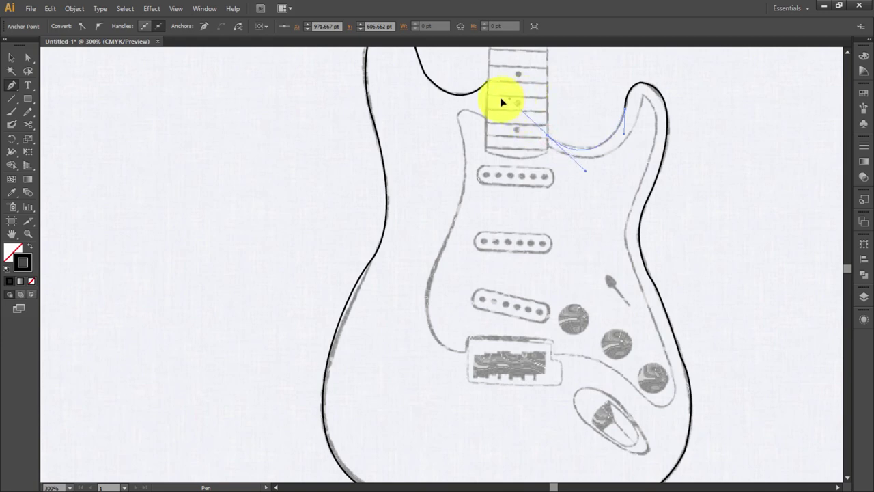
pyautogui.moveTo(548, 136); pyautogui.dragTo(490, 89)
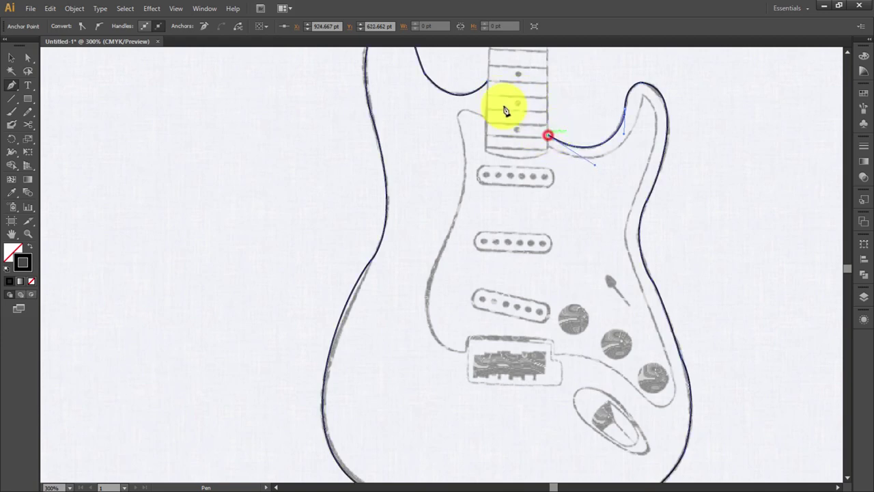
pyautogui.click(489, 83)
pyautogui.scroll(1, 507, 230)
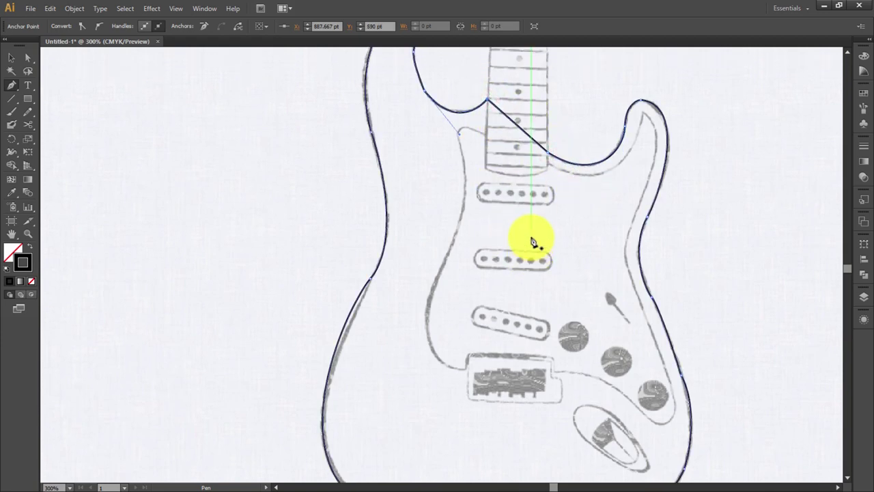
pyautogui.scroll(1, 533, 243)
pyautogui.moveTo(566, 292); pyautogui.dragTo(540, 264)
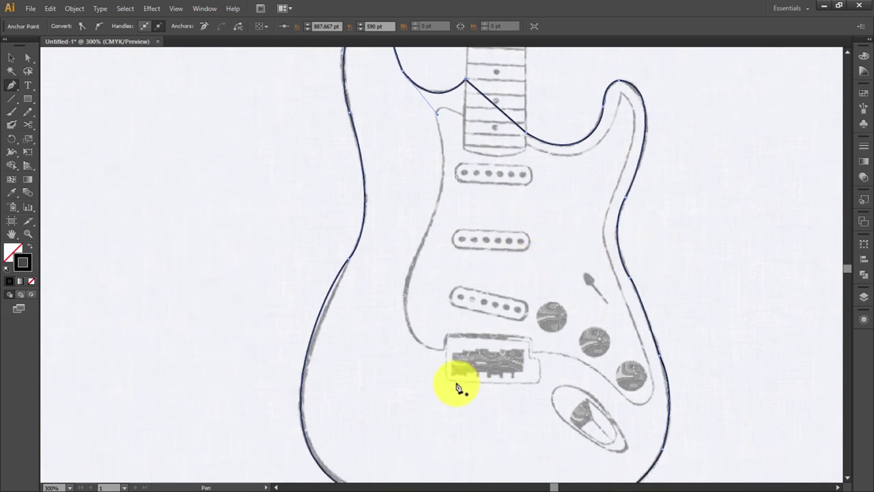
# Deselect the finished body outline and place the first pickguard point at its upper-left corner.
pyautogui.hotkey('ctrl', '+')
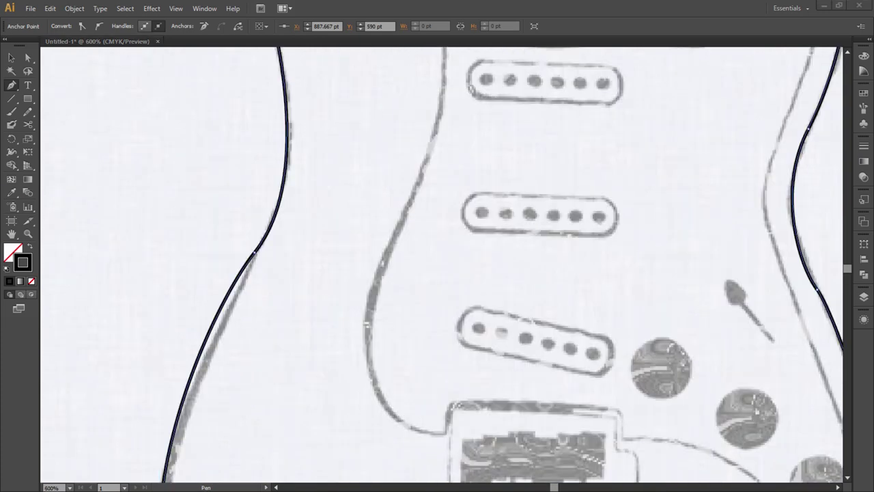
pyautogui.hotkey('ctrl', 'shift', 'a')
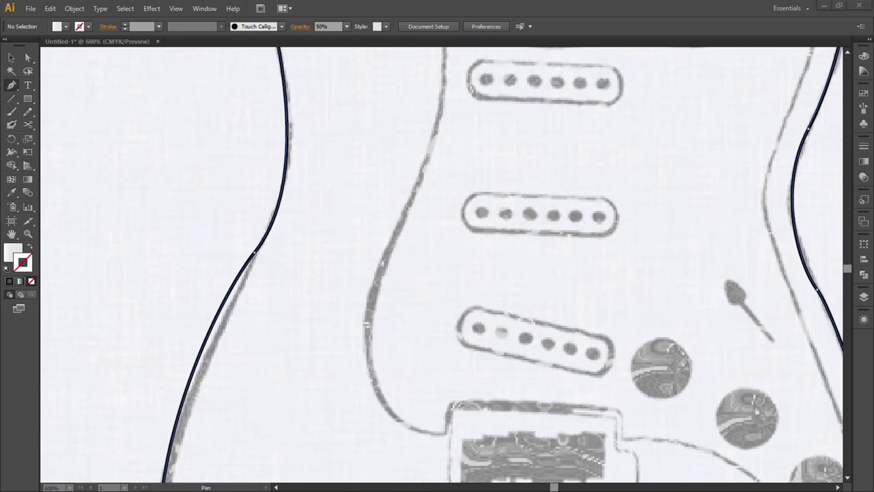
pyautogui.click(413, 327)
pyautogui.moveTo(513, 250); pyautogui.dragTo(427, 338)
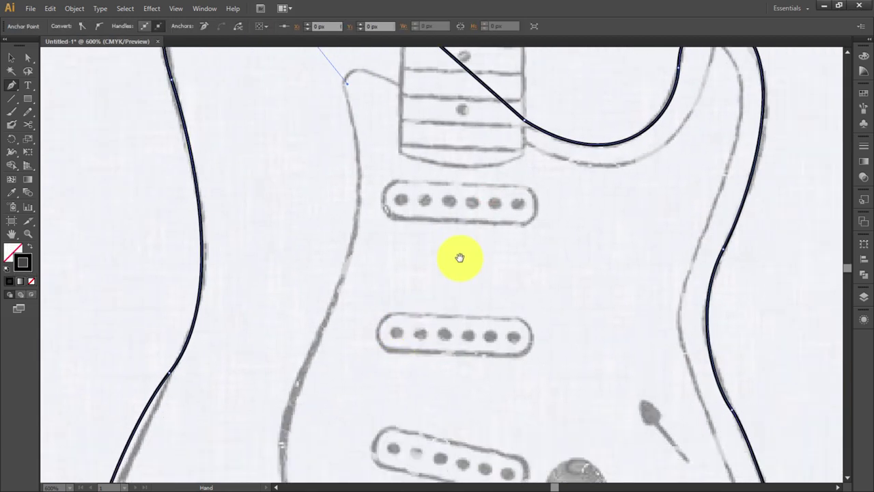
pyautogui.moveTo(448, 213); pyautogui.dragTo(456, 233)
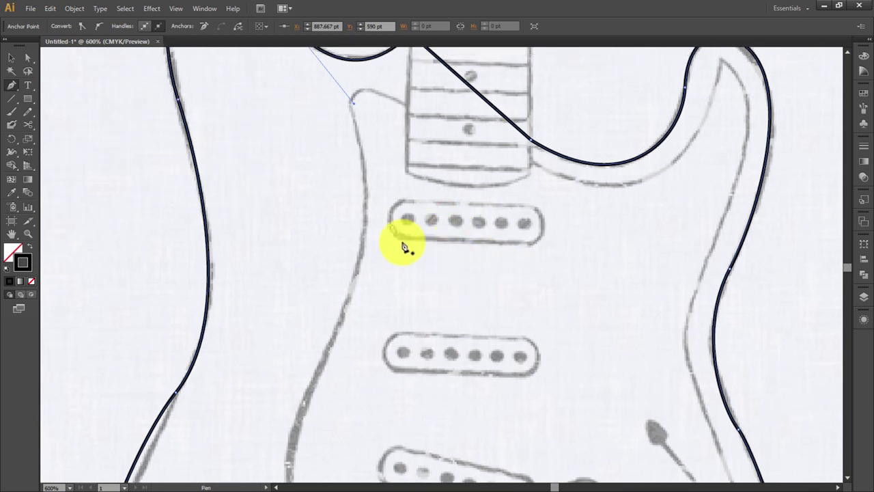
pyautogui.moveTo(395, 233); pyautogui.dragTo(396, 244)
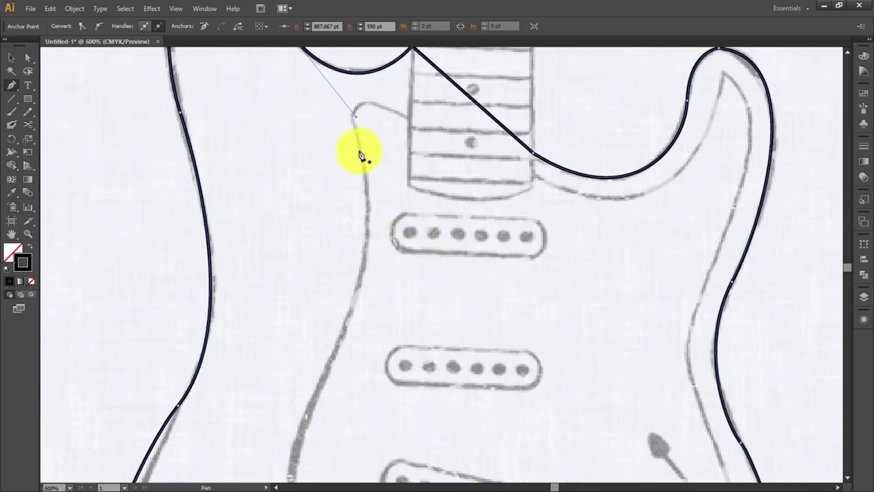
pyautogui.moveTo(360, 154); pyautogui.dragTo(358, 195)
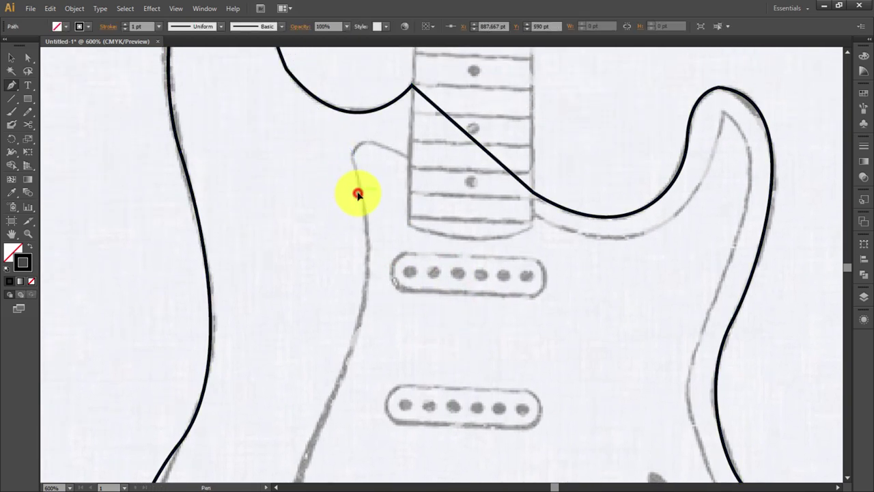
# Close the body outline, then trace the pickguard from below the neck around the horn.
pyautogui.click(360, 193)
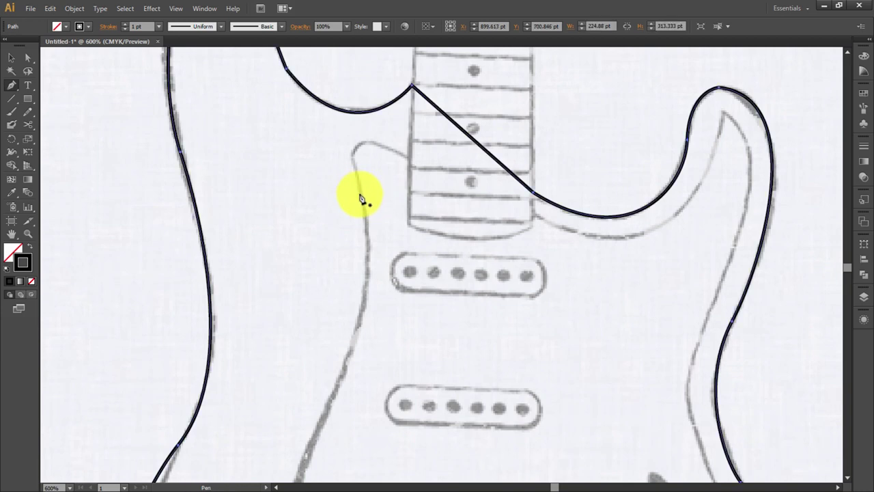
pyautogui.click(360, 194)
pyautogui.click(351, 154)
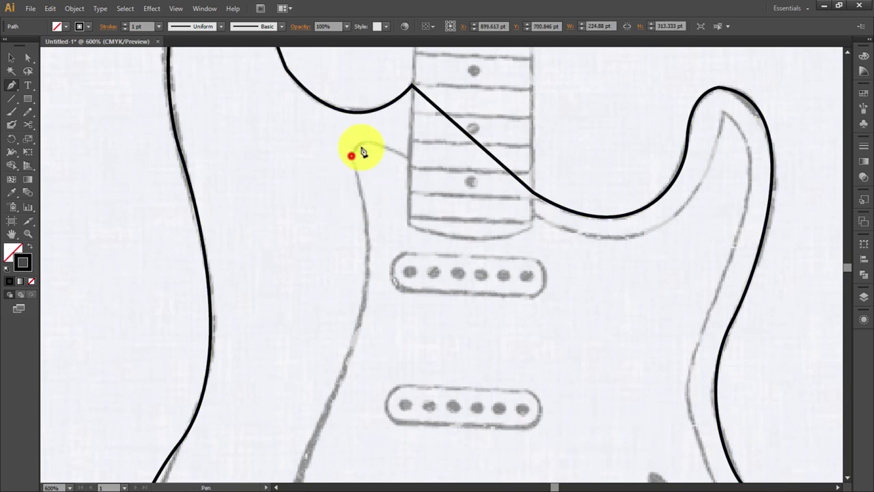
pyautogui.moveTo(407, 156); pyautogui.dragTo(471, 189)
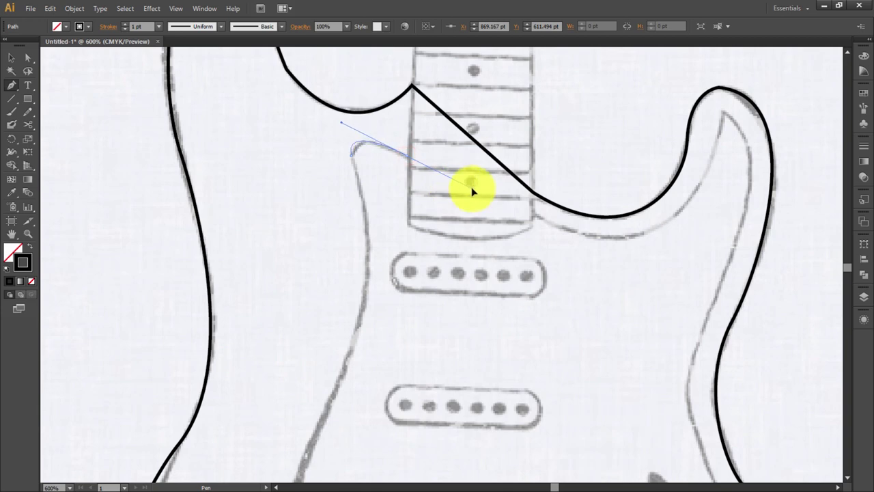
pyautogui.moveTo(645, 231); pyautogui.dragTo(707, 195)
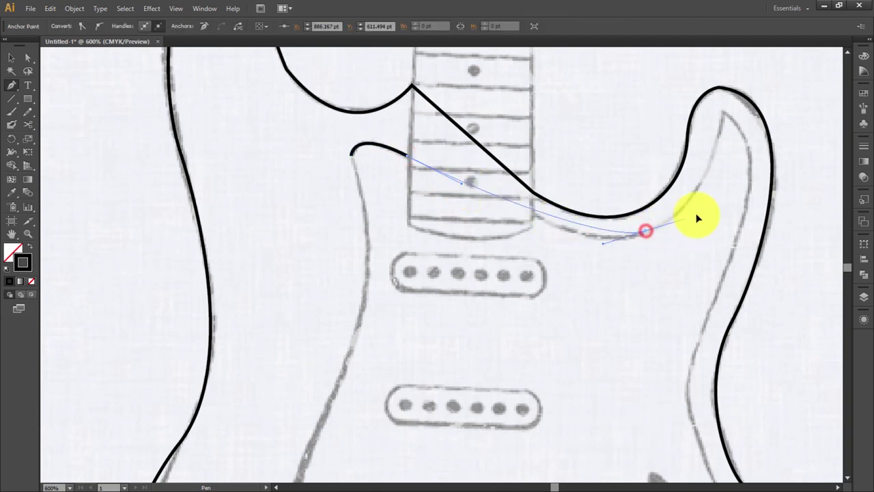
pyautogui.moveTo(726, 116); pyautogui.dragTo(718, 96)
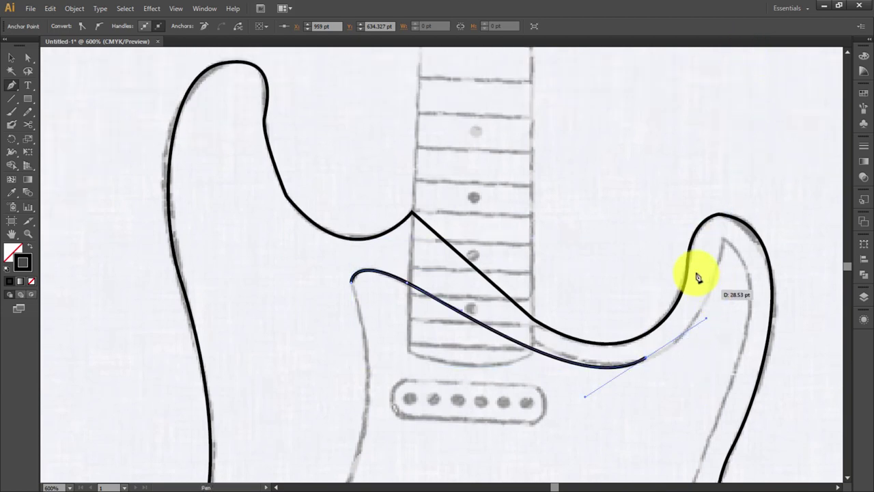
pyautogui.moveTo(732, 73)
pyautogui.mouseDown()
pyautogui.moveTo(722, 235)
pyautogui.moveTo(741, 193)
pyautogui.moveTo(726, 220)
pyautogui.mouseUp()
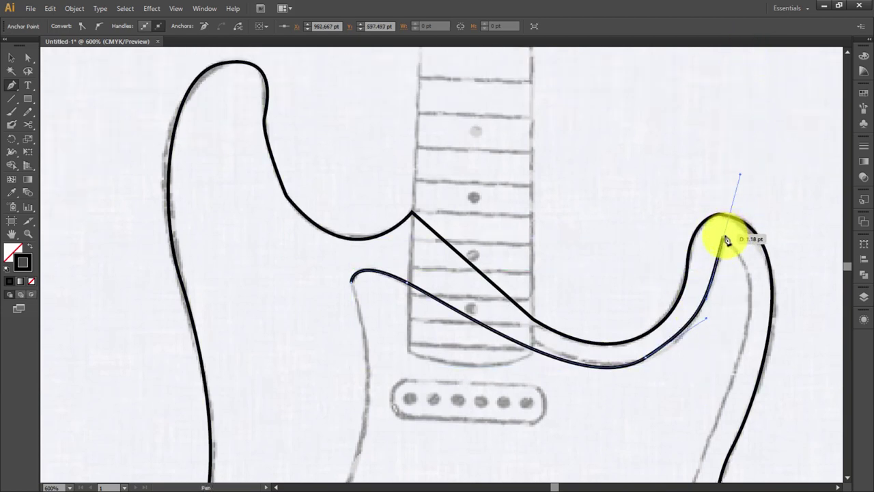
pyautogui.click(723, 237)
# Continue the pickguard edge down the right side and around past the knobs.
pyautogui.moveTo(725, 345); pyautogui.dragTo(718, 145)
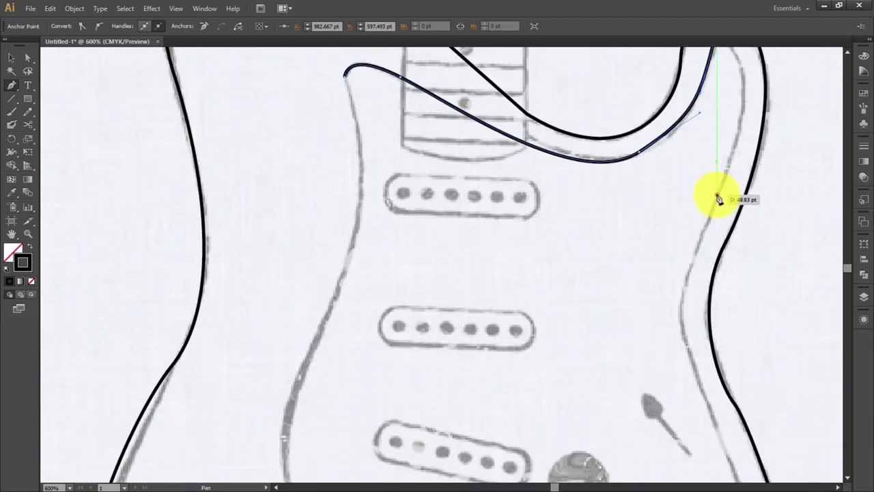
pyautogui.moveTo(716, 196); pyautogui.dragTo(659, 327)
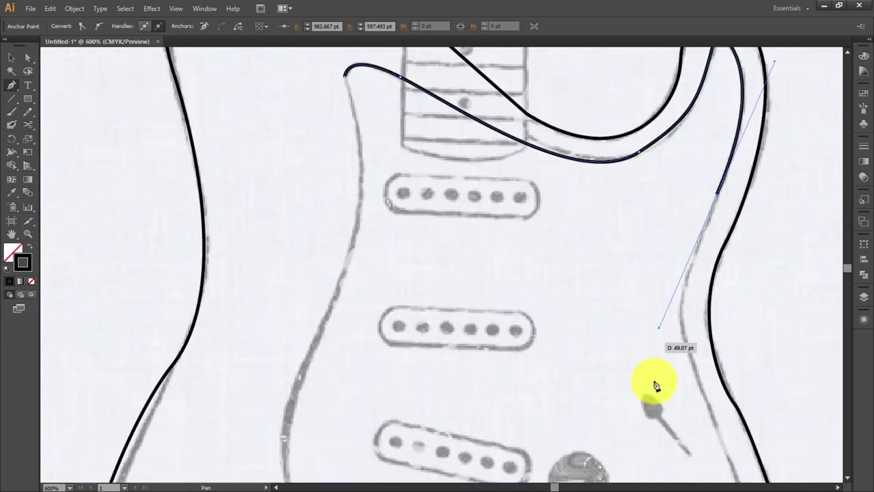
pyautogui.click(703, 392)
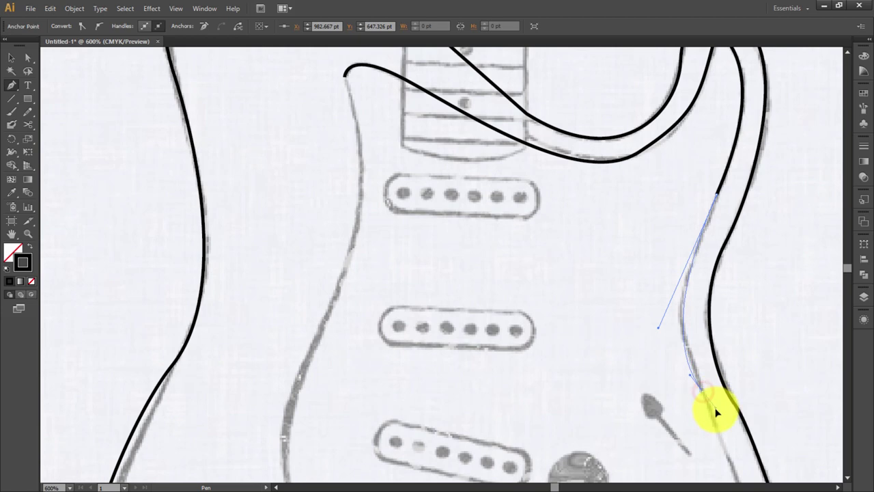
pyautogui.moveTo(711, 416)
pyautogui.mouseDown()
pyautogui.moveTo(646, 366)
pyautogui.moveTo(598, 221)
pyautogui.mouseUp()
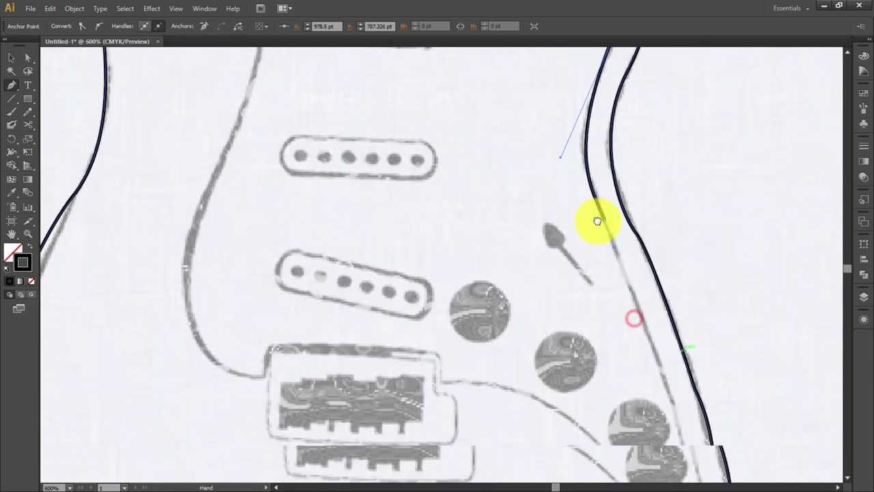
pyautogui.moveTo(640, 312); pyautogui.dragTo(602, 253)
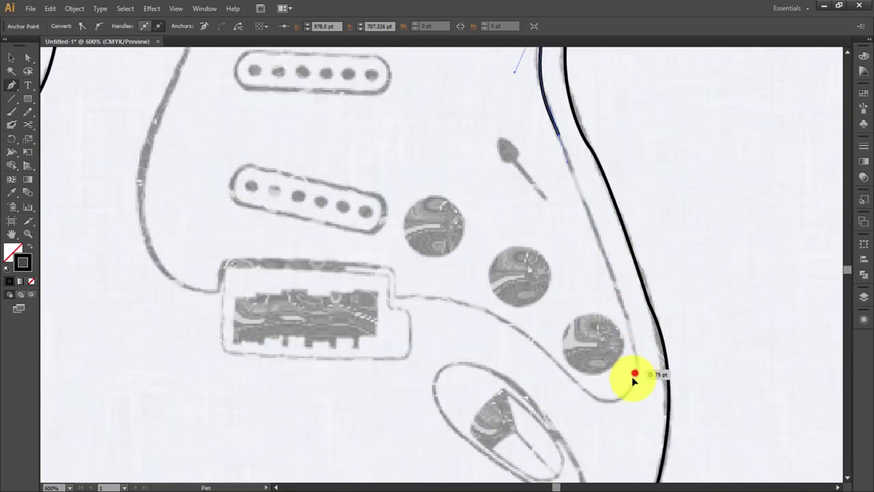
pyautogui.moveTo(635, 373); pyautogui.dragTo(620, 399)
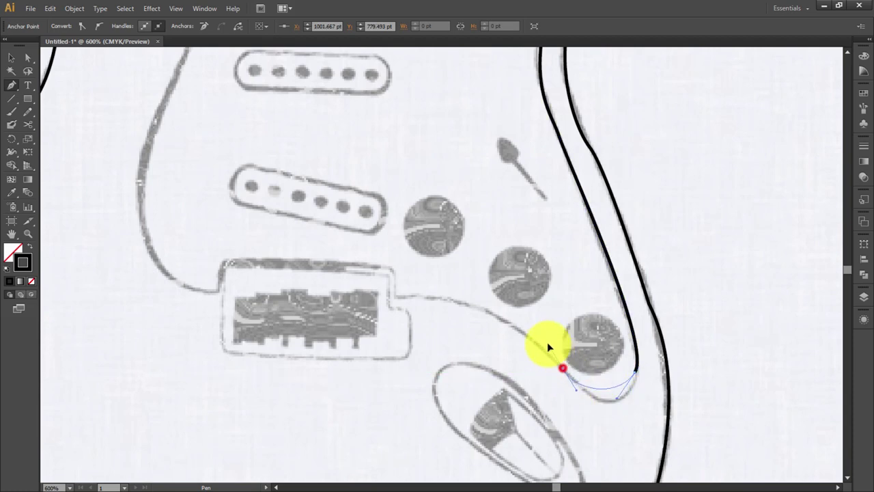
pyautogui.moveTo(635, 387); pyautogui.dragTo(635, 391)
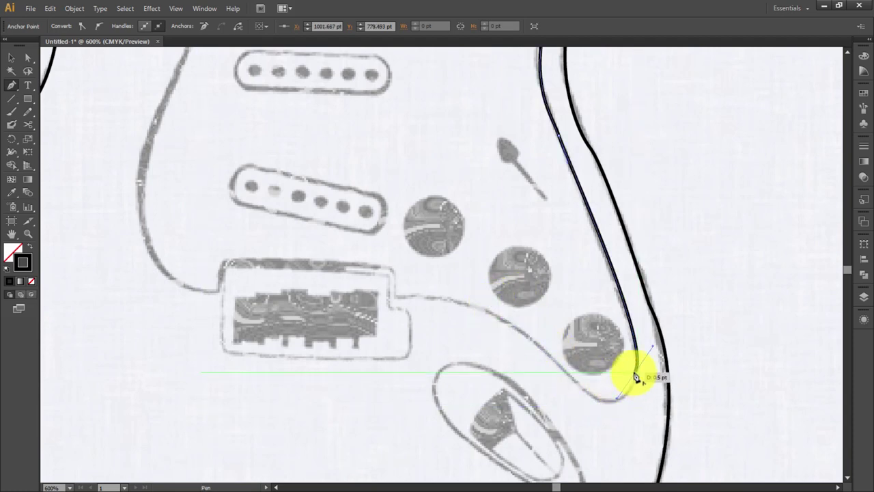
pyautogui.moveTo(577, 387)
pyautogui.mouseDown()
pyautogui.moveTo(526, 346)
pyautogui.moveTo(639, 372)
pyautogui.moveTo(638, 383)
pyautogui.mouseUp()
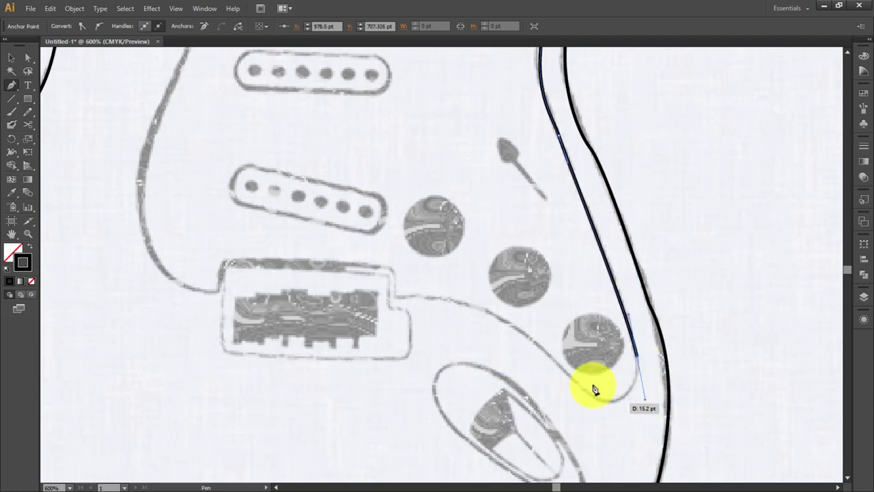
pyautogui.moveTo(582, 387); pyautogui.dragTo(554, 368)
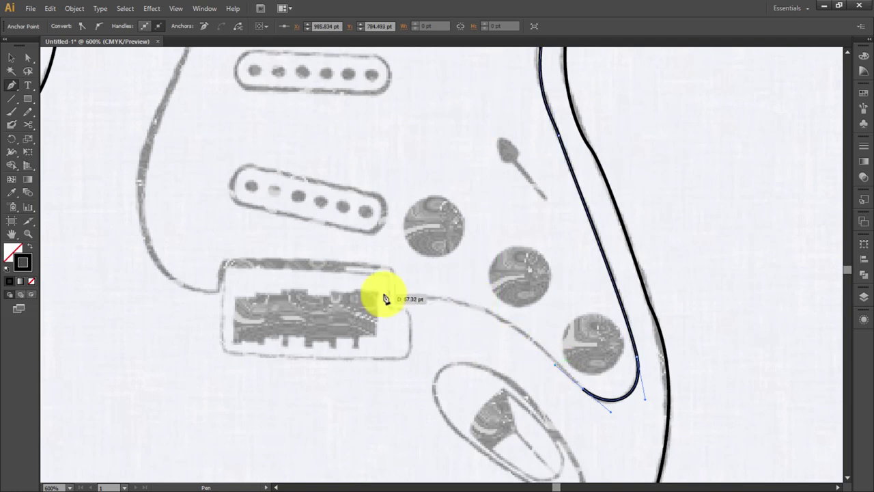
# Curve the pickguard edge to the bridge and left side, closing it at a corner point.
pyautogui.moveTo(396, 296)
pyautogui.mouseDown()
pyautogui.moveTo(247, 311)
pyautogui.moveTo(277, 302)
pyautogui.mouseUp()
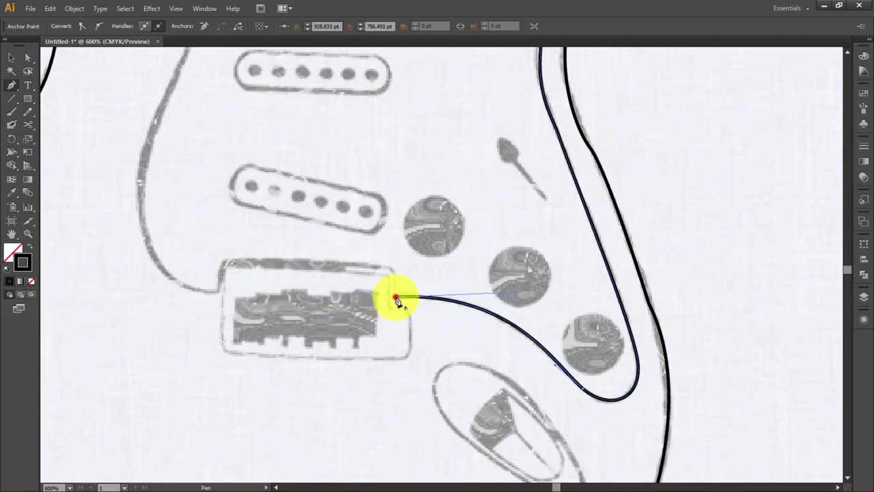
pyautogui.moveTo(406, 312)
pyautogui.mouseDown()
pyautogui.moveTo(417, 355)
pyautogui.moveTo(212, 328)
pyautogui.moveTo(136, 304)
pyautogui.mouseUp()
pyautogui.scroll(1, 157, 273)
pyautogui.moveTo(164, 182)
pyautogui.mouseDown()
pyautogui.moveTo(189, 163)
pyautogui.moveTo(395, 202)
pyautogui.mouseUp()
pyautogui.hotkey('ctrl', '-')
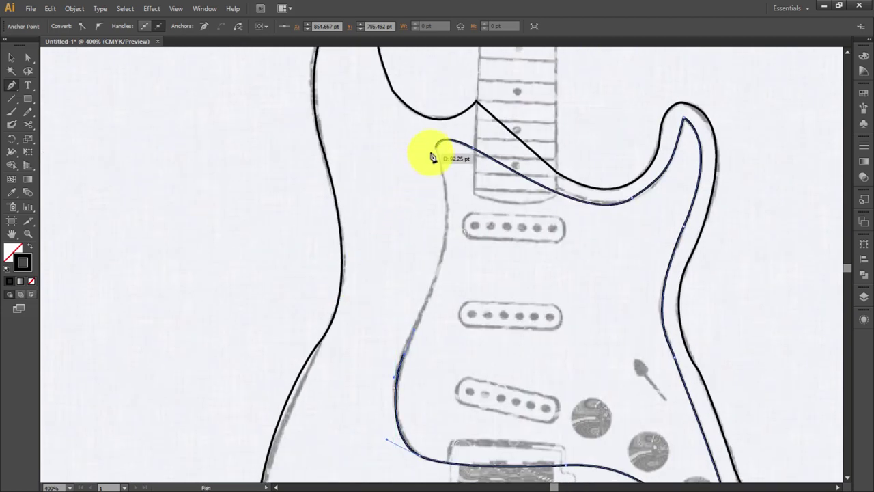
pyautogui.moveTo(445, 248); pyautogui.dragTo(434, 160)
pyautogui.click(434, 147)
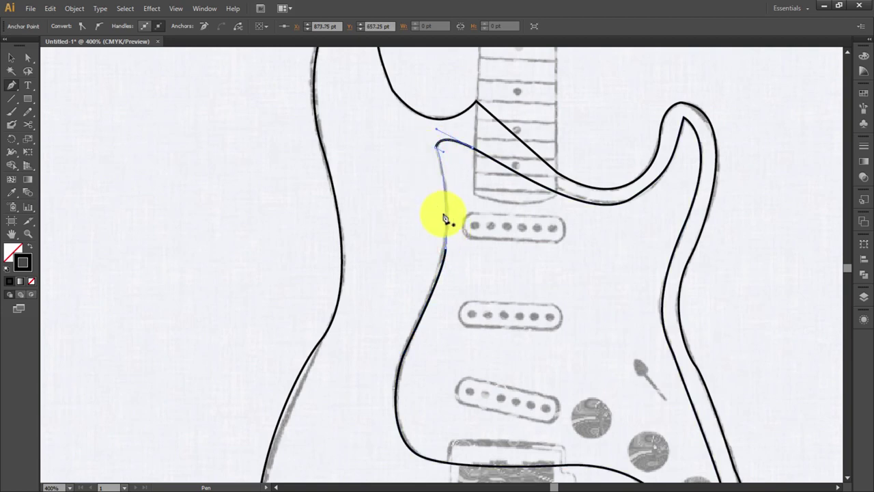
pyautogui.click(436, 148)
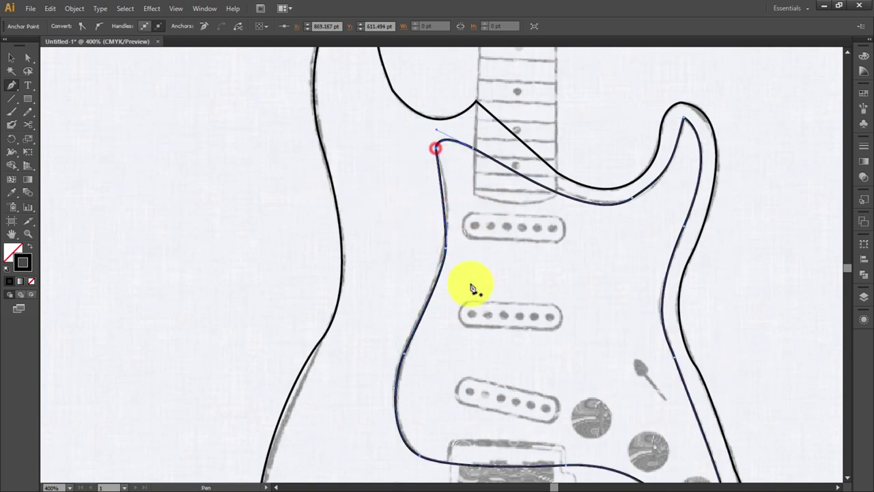
pyautogui.click(435, 148)
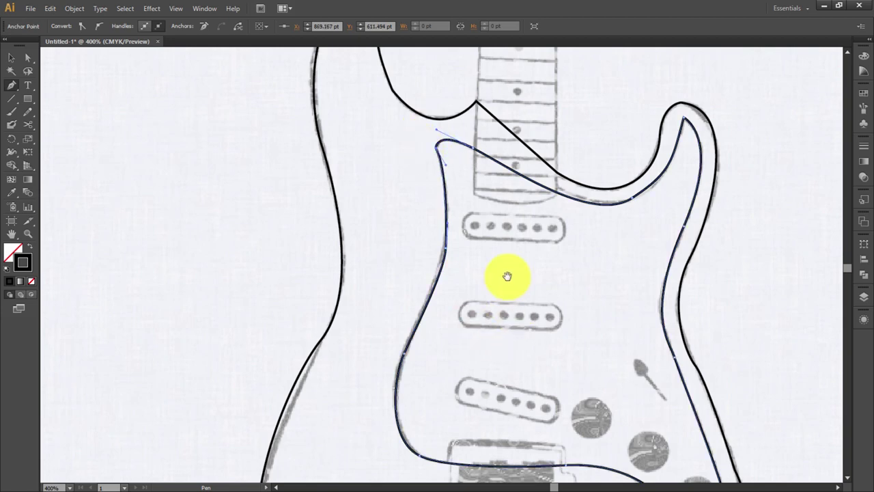
# Redraw the pickguard's sharp top tip with the Pencil tool into a smooth curve.
pyautogui.click(396, 361)
pyautogui.click(450, 370)
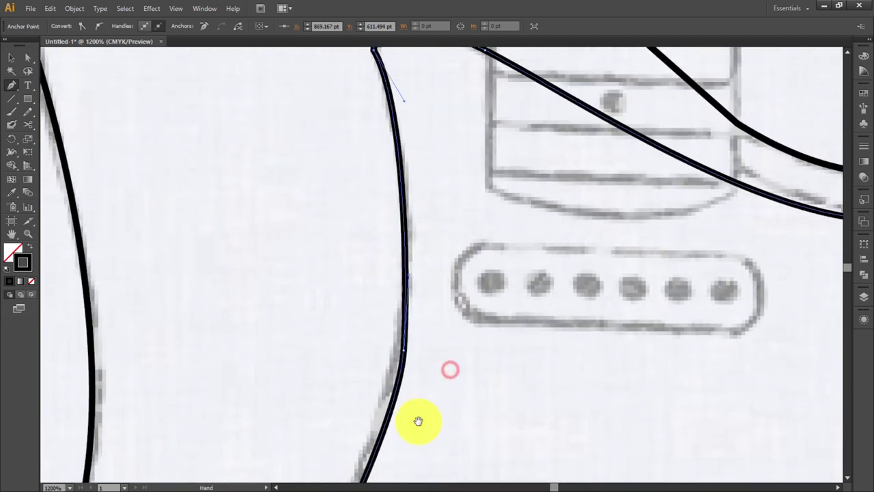
pyautogui.moveTo(454, 185); pyautogui.dragTo(482, 369)
pyautogui.click(30, 113)
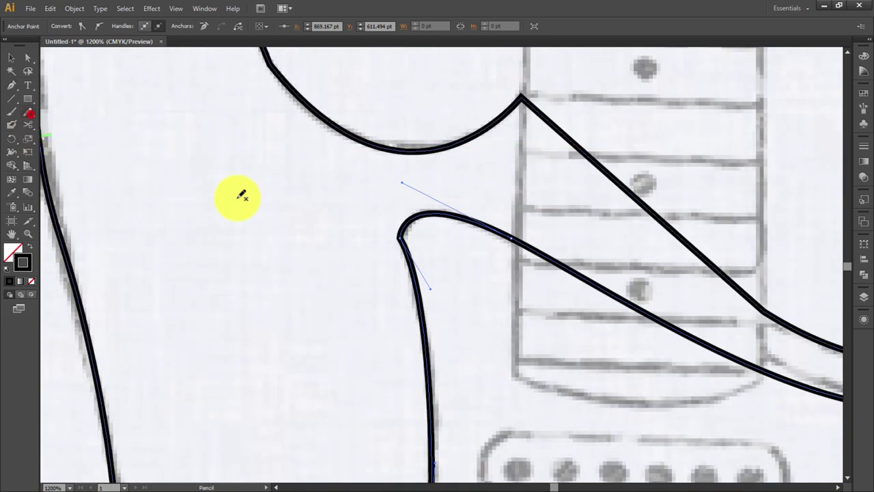
pyautogui.moveTo(406, 235); pyautogui.dragTo(322, 316)
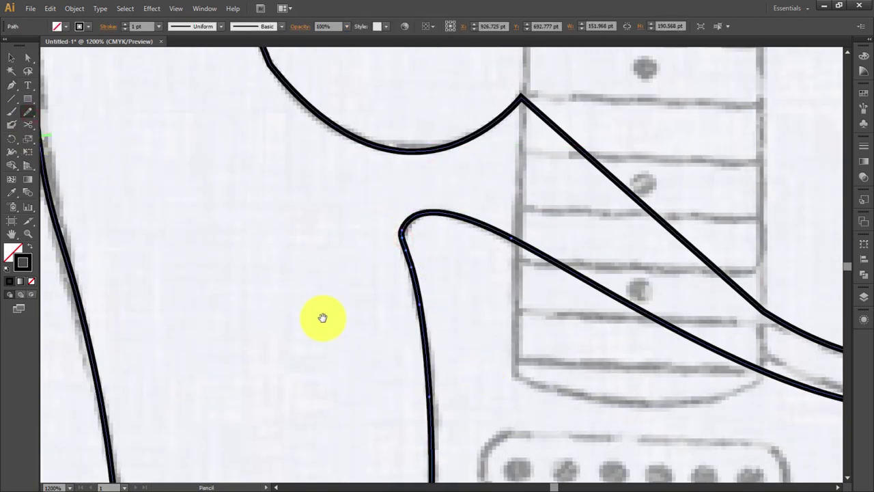
# Deselect the pickguard outline and bring the bridge and knobs area into view.
pyautogui.moveTo(474, 378); pyautogui.dragTo(370, 152)
pyautogui.keyDown('alt'); pyautogui.scroll(-1, 410, 269); pyautogui.keyUp('alt')
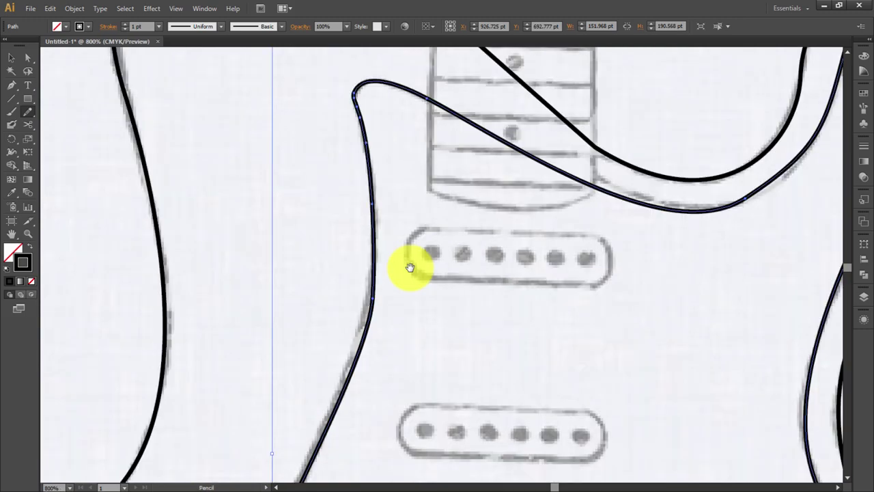
pyautogui.moveTo(497, 336)
pyautogui.mouseDown()
pyautogui.moveTo(280, 367)
pyautogui.moveTo(387, 194)
pyautogui.mouseUp()
pyautogui.moveTo(455, 398); pyautogui.dragTo(353, 160)
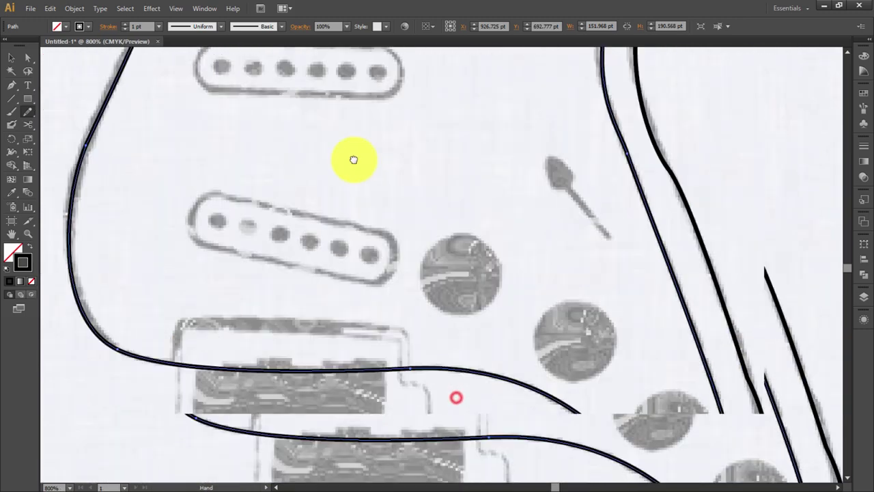
pyautogui.moveTo(439, 131); pyautogui.dragTo(410, 73)
pyautogui.moveTo(340, 104)
pyautogui.mouseDown()
pyautogui.moveTo(463, 56)
pyautogui.moveTo(490, 117)
pyautogui.mouseUp()
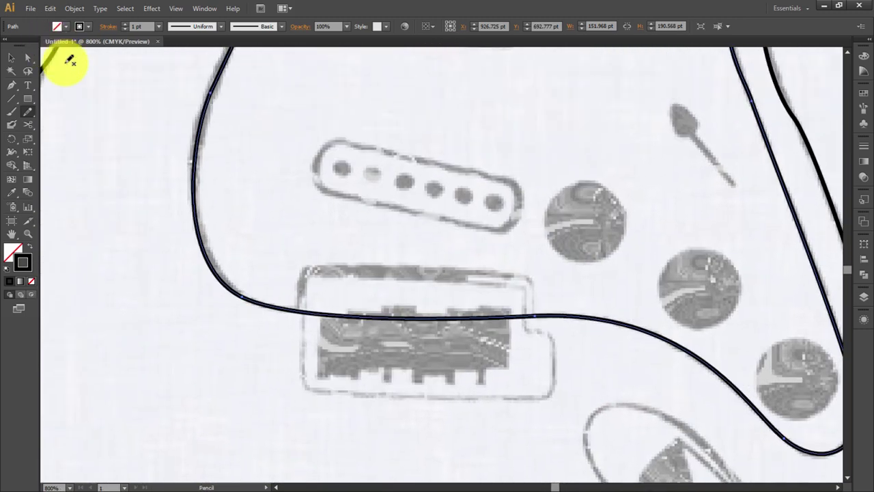
pyautogui.click(10, 58)
pyautogui.click(53, 89)
pyautogui.click(266, 355)
pyautogui.moveTo(390, 322); pyautogui.dragTo(328, 400)
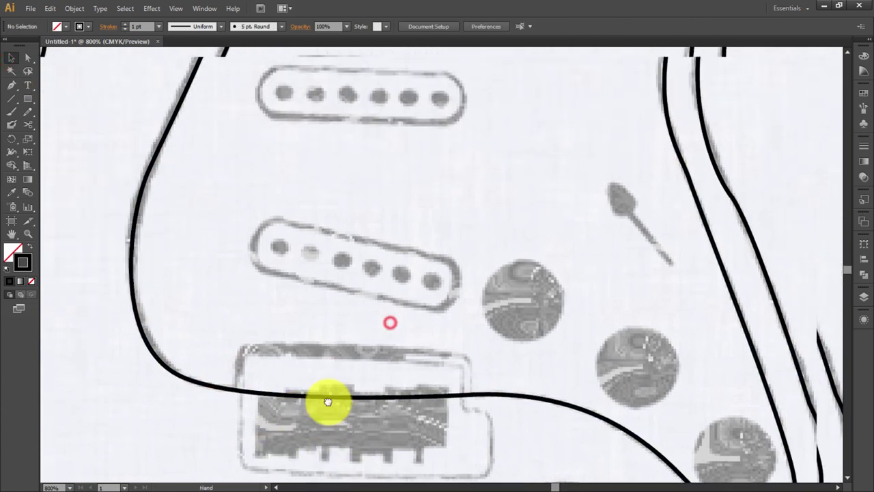
# Draw a rounded rectangle of about 57.5 × 30.38 pt over the sketched bridge.
pyautogui.moveTo(27, 98); pyautogui.dragTo(72, 109)
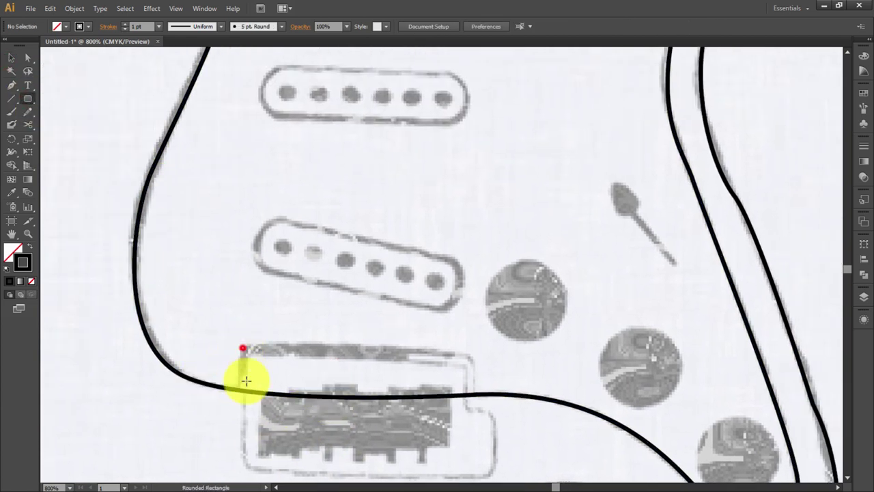
pyautogui.moveTo(245, 380); pyautogui.dragTo(493, 244)
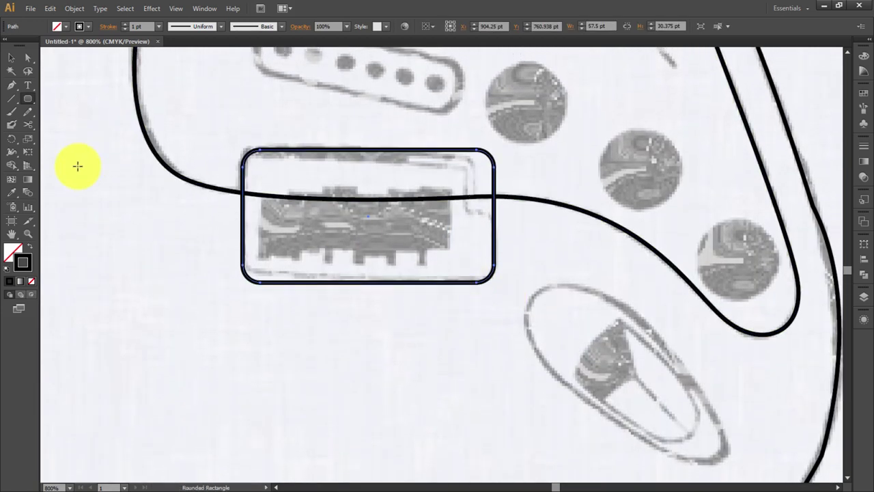
pyautogui.click(59, 140)
pyautogui.moveTo(484, 357)
pyautogui.mouseDown()
pyautogui.moveTo(210, 166)
pyautogui.moveTo(143, 159)
pyautogui.mouseUp()
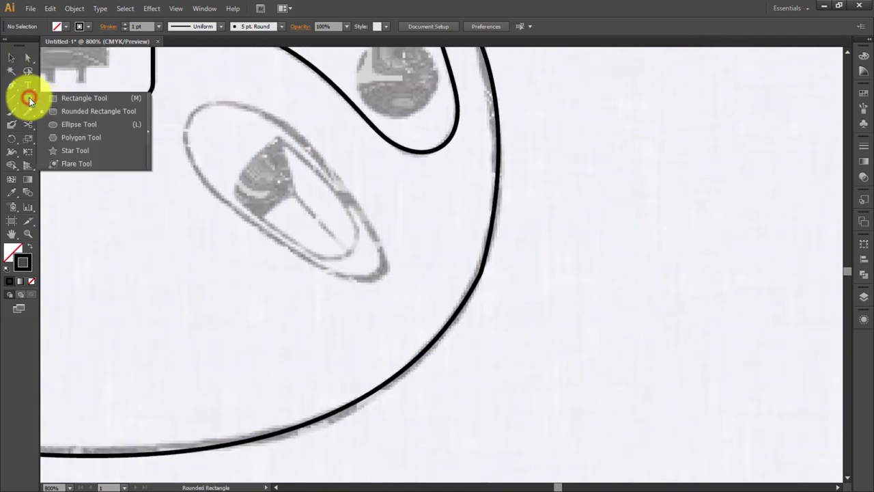
# Draw a circle over the switch tip and pull its bottom anchor into a teardrop.
pyautogui.moveTo(31, 101); pyautogui.dragTo(58, 127)
pyautogui.moveTo(194, 115)
pyautogui.mouseDown()
pyautogui.moveTo(288, 203)
pyautogui.moveTo(295, 266)
pyautogui.moveTo(364, 269)
pyautogui.moveTo(286, 214)
pyautogui.moveTo(296, 217)
pyautogui.mouseUp()
pyautogui.click(25, 59)
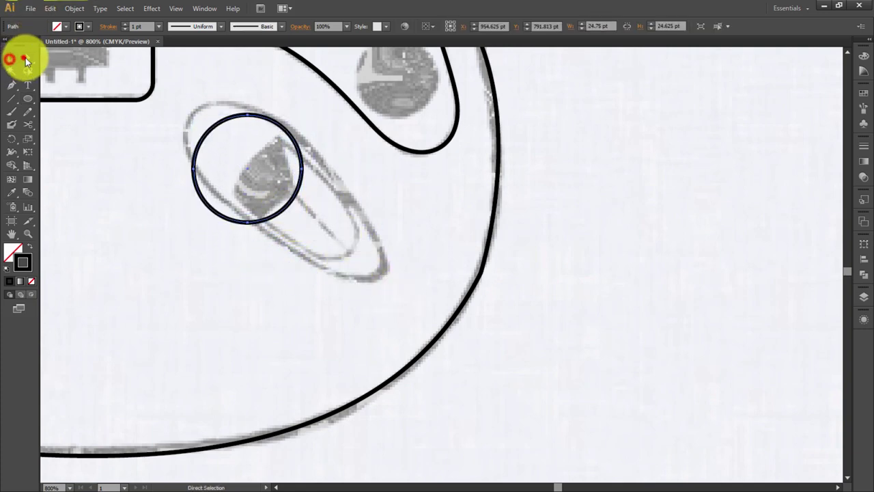
pyautogui.click(250, 222)
pyautogui.moveTo(249, 222); pyautogui.dragTo(242, 345)
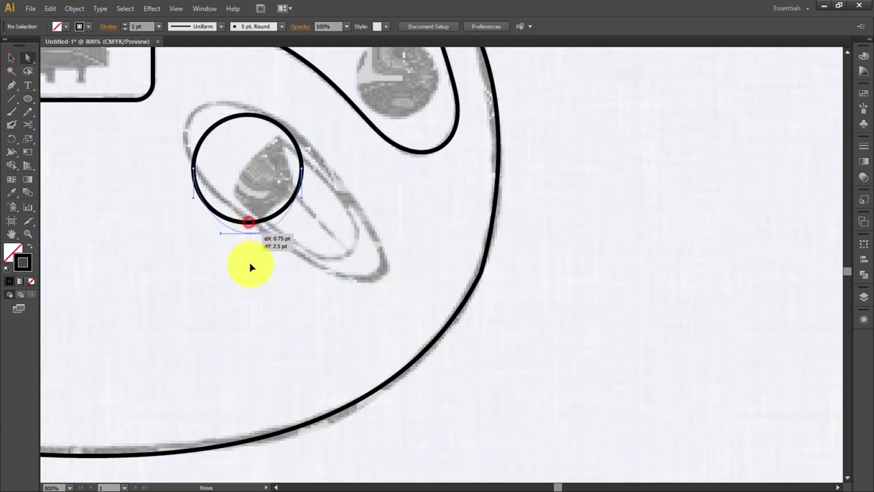
# Tilt the teardrop about 40° and shift it left onto the sketched oval plate.
pyautogui.click(12, 61)
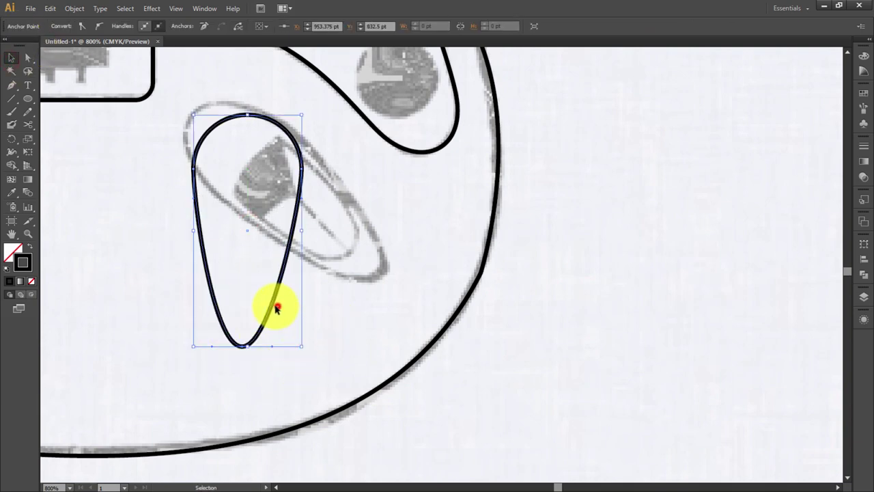
pyautogui.click(276, 307)
pyautogui.moveTo(306, 350)
pyautogui.mouseDown()
pyautogui.moveTo(299, 254)
pyautogui.moveTo(341, 216)
pyautogui.mouseUp()
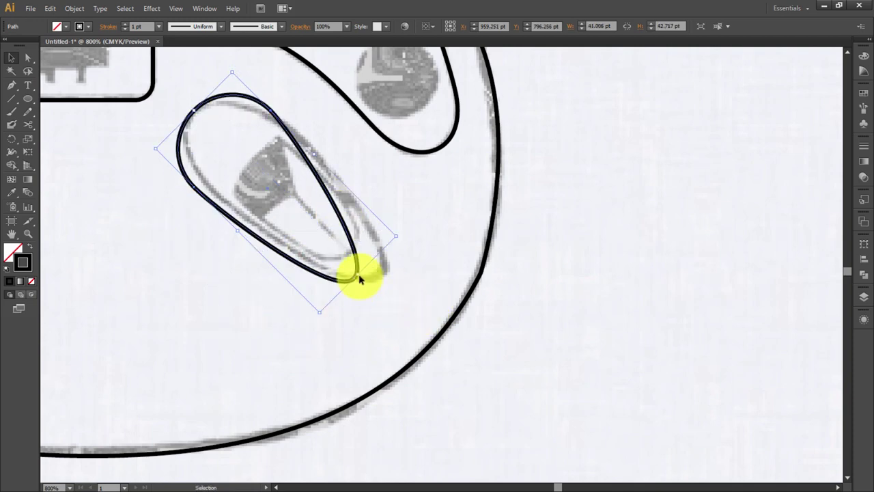
pyautogui.click(28, 57)
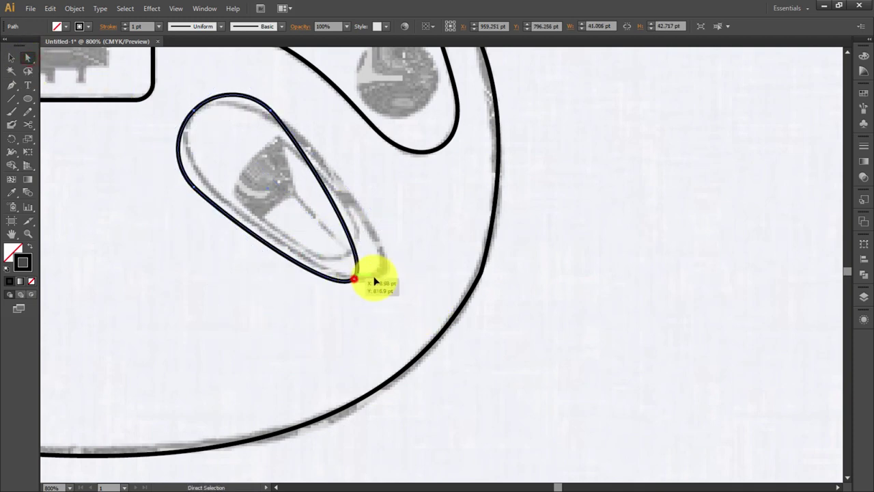
pyautogui.moveTo(374, 280); pyautogui.dragTo(385, 279)
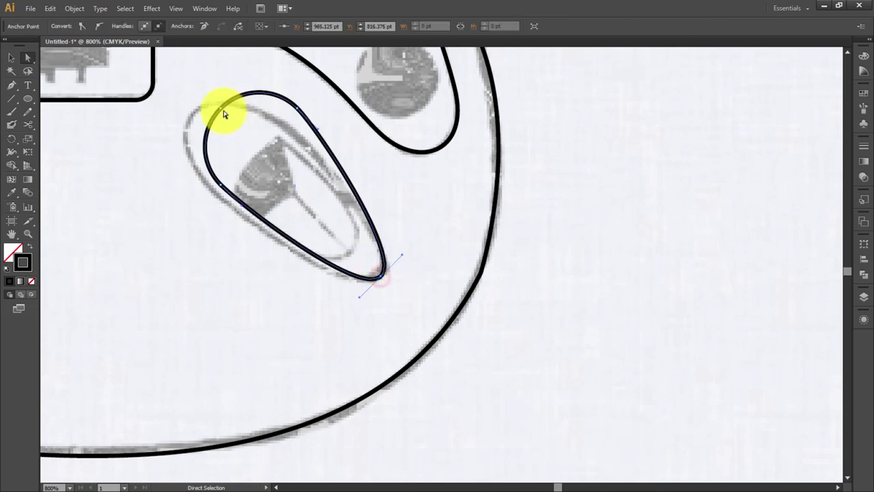
pyautogui.click(18, 59)
pyautogui.moveTo(232, 101); pyautogui.dragTo(206, 104)
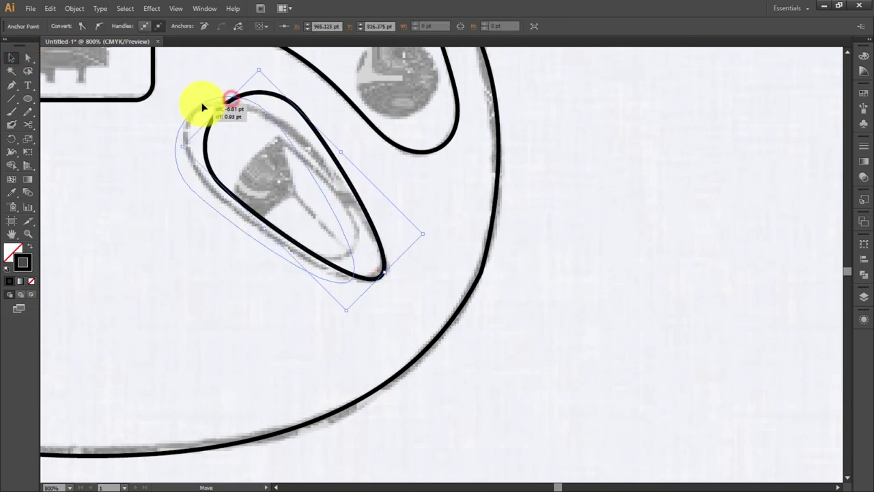
# Adjust the teardrop's bottom, left side and top anchors to fit the sketch.
pyautogui.click(29, 58)
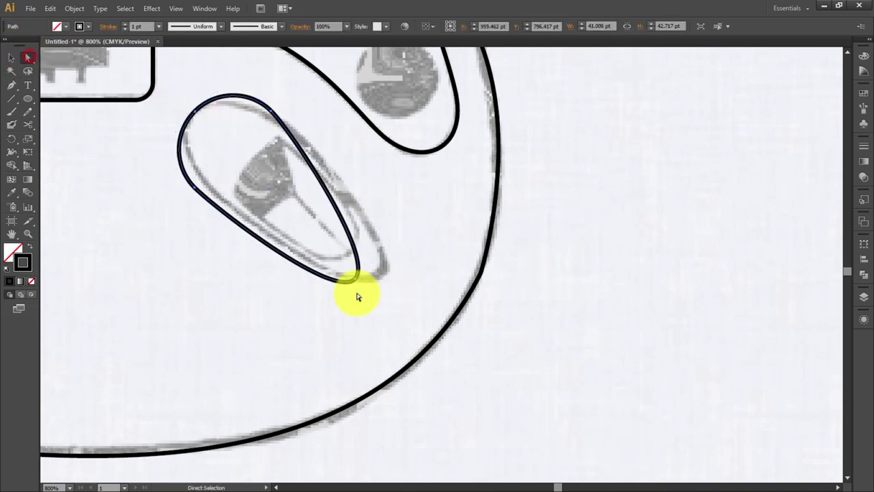
pyautogui.moveTo(357, 281); pyautogui.dragTo(383, 278)
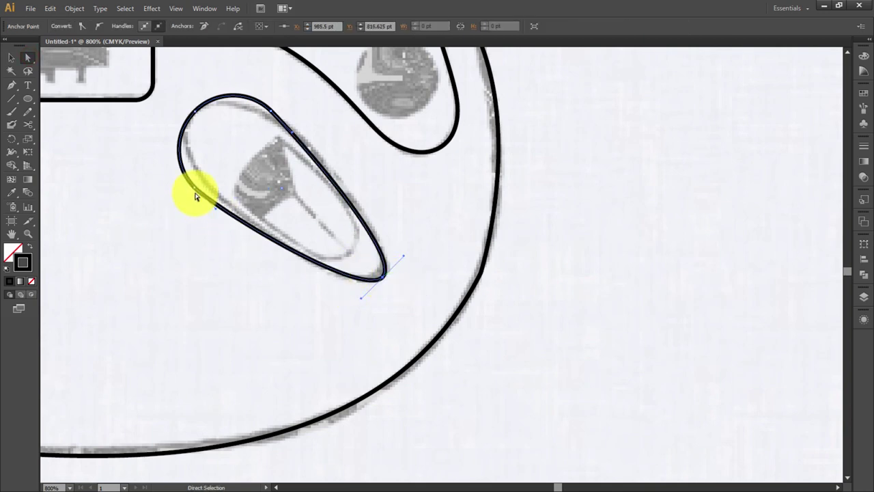
pyautogui.moveTo(195, 197); pyautogui.dragTo(205, 185)
pyautogui.moveTo(270, 112); pyautogui.dragTo(273, 117)
pyautogui.moveTo(416, 201)
pyautogui.mouseDown()
pyautogui.moveTo(388, 346)
pyautogui.moveTo(308, 191)
pyautogui.moveTo(548, 129)
pyautogui.moveTo(494, 308)
pyautogui.moveTo(387, 433)
pyautogui.moveTo(412, 459)
pyautogui.mouseUp()
# Draw an 18.5 pt circle over the first knob and Alt-drag a copy onto the second knob.
pyautogui.click(28, 97)
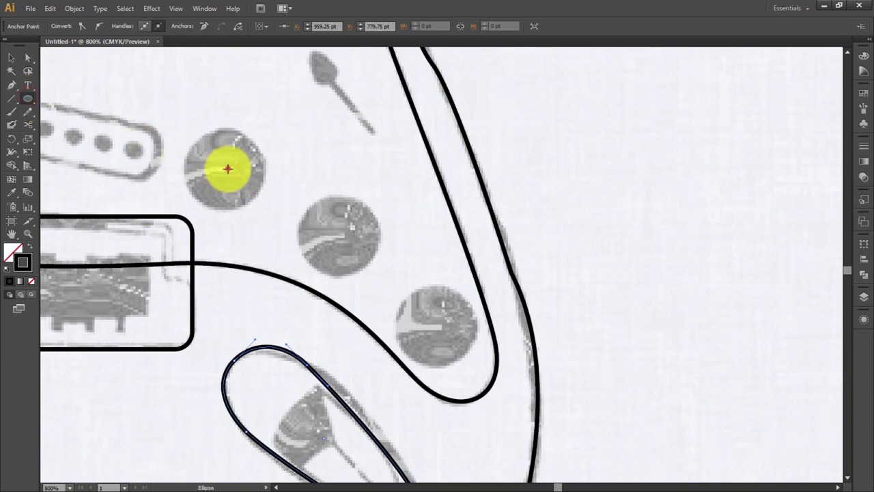
pyautogui.moveTo(227, 169); pyautogui.dragTo(269, 209)
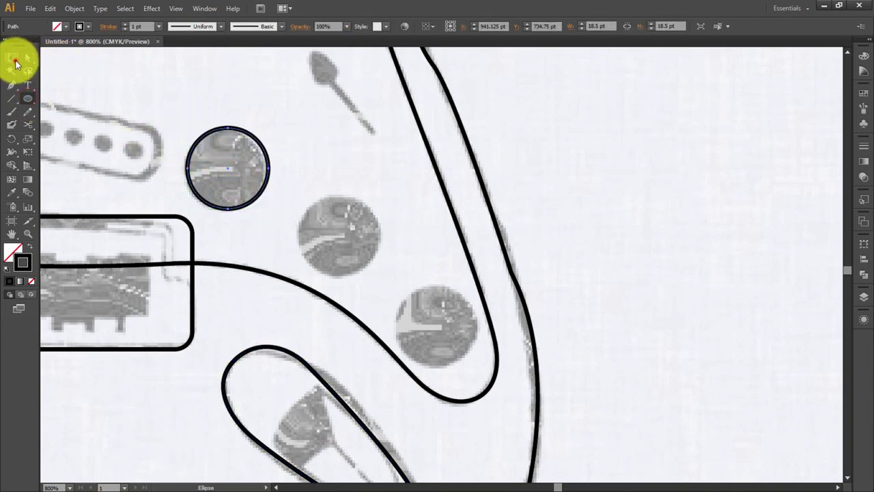
pyautogui.click(15, 62)
pyautogui.moveTo(258, 200)
pyautogui.mouseDown()
pyautogui.moveTo(369, 264)
pyautogui.moveTo(465, 355)
pyautogui.mouseUp()
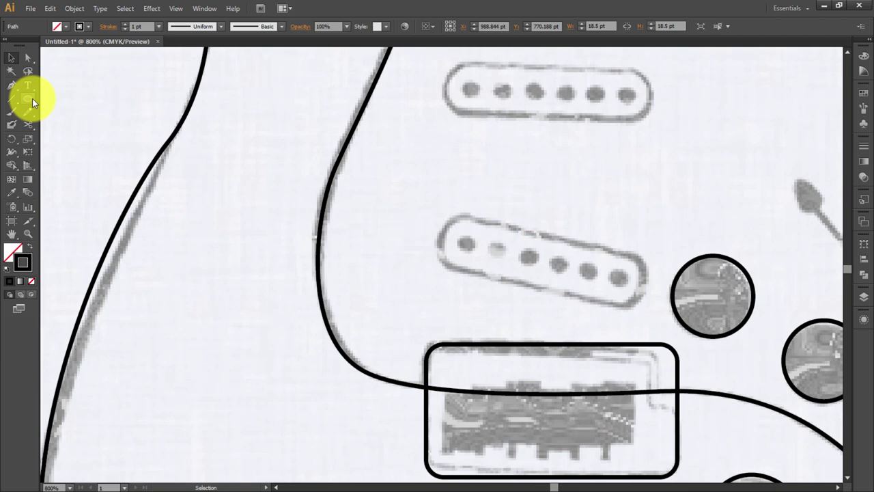
# Draw a rectangle over the upper pickup's body.
pyautogui.click(32, 98)
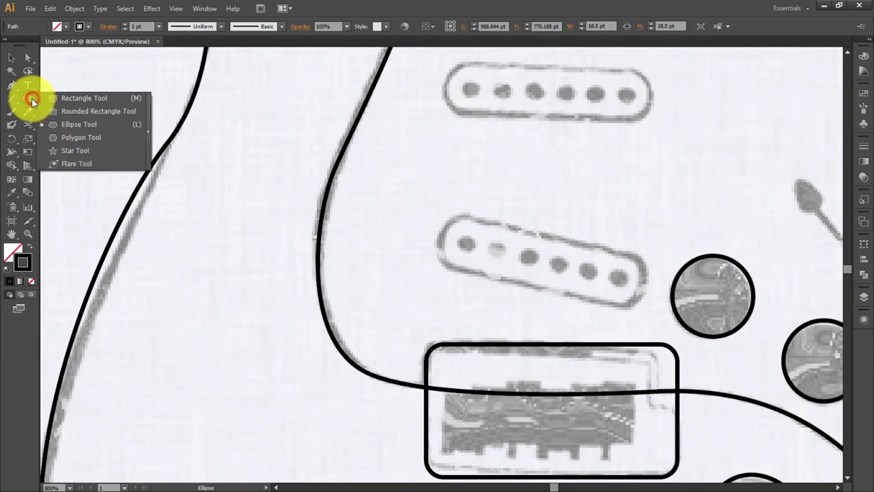
pyautogui.click(69, 98)
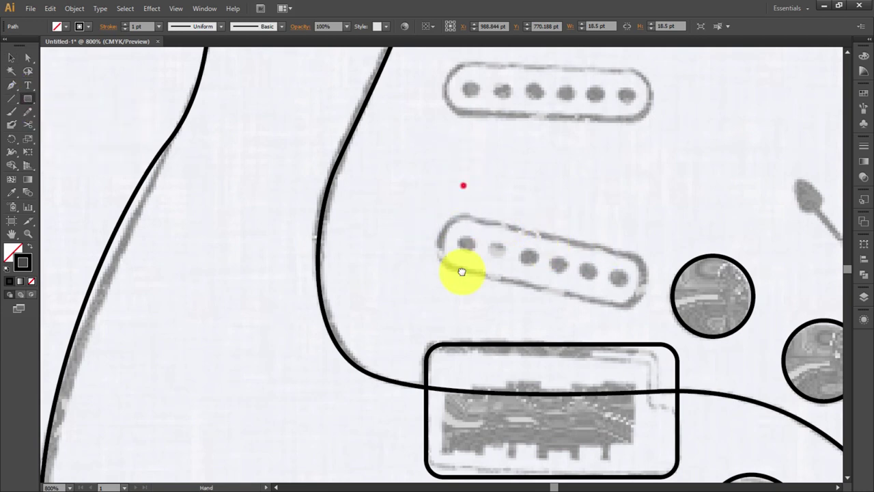
pyautogui.scroll(3, 461, 272)
pyautogui.moveTo(489, 213); pyautogui.dragTo(629, 221)
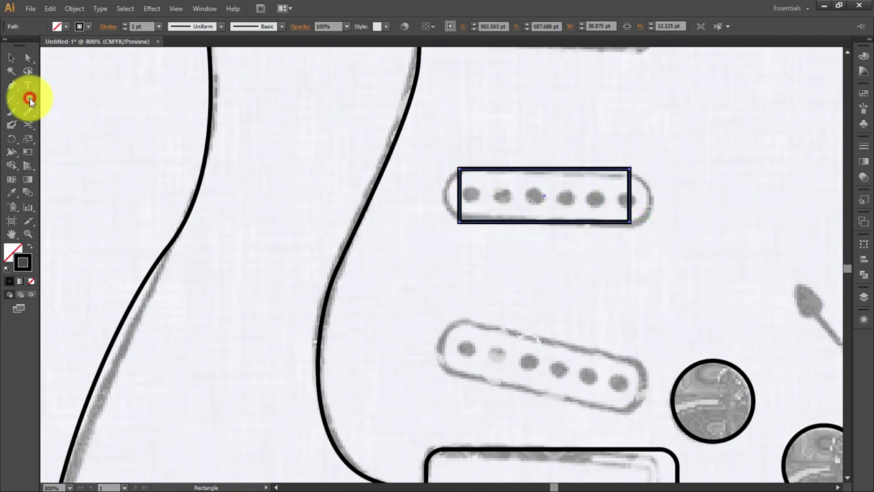
# Try merging end circles with the pickup rectangle, then undo and remove the extra circles.
pyautogui.moveTo(29, 101); pyautogui.dragTo(75, 129)
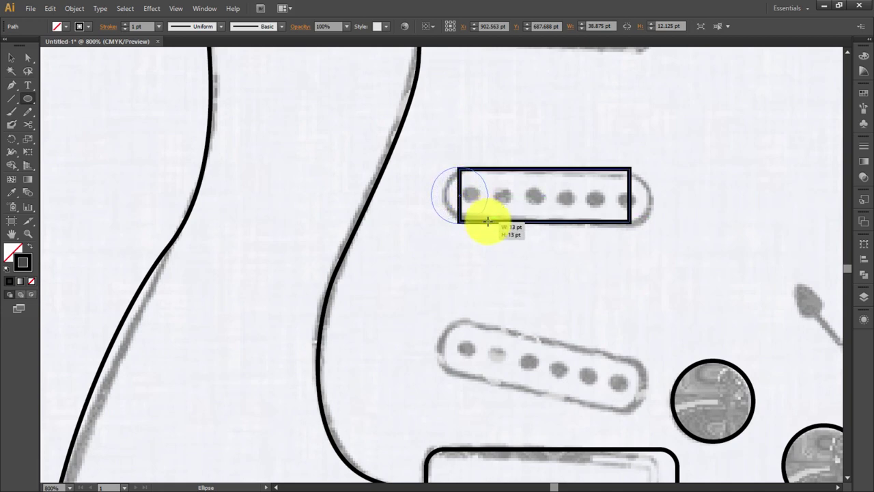
pyautogui.moveTo(462, 197)
pyautogui.mouseDown()
pyautogui.moveTo(476, 207)
pyautogui.moveTo(655, 217)
pyautogui.mouseUp()
pyautogui.click(12, 59)
pyautogui.moveTo(670, 152); pyautogui.dragTo(392, 228)
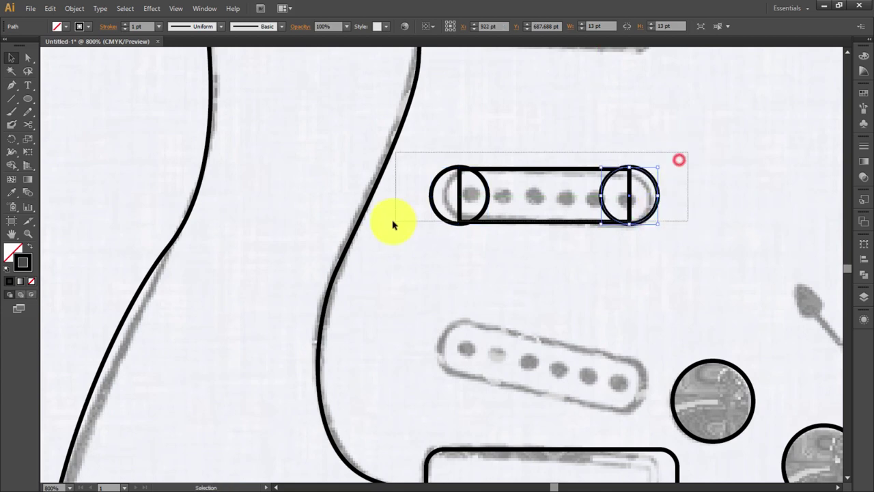
pyautogui.click(865, 300)
pyautogui.click(863, 274)
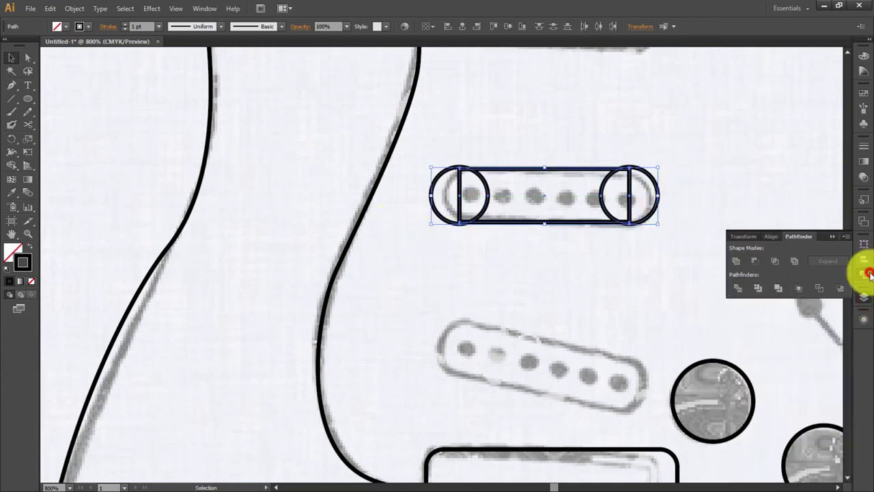
pyautogui.click(736, 261)
pyautogui.click(713, 181)
pyautogui.hotkey('ctrl', 'z')
pyautogui.hotkey('ctrl', 'z')
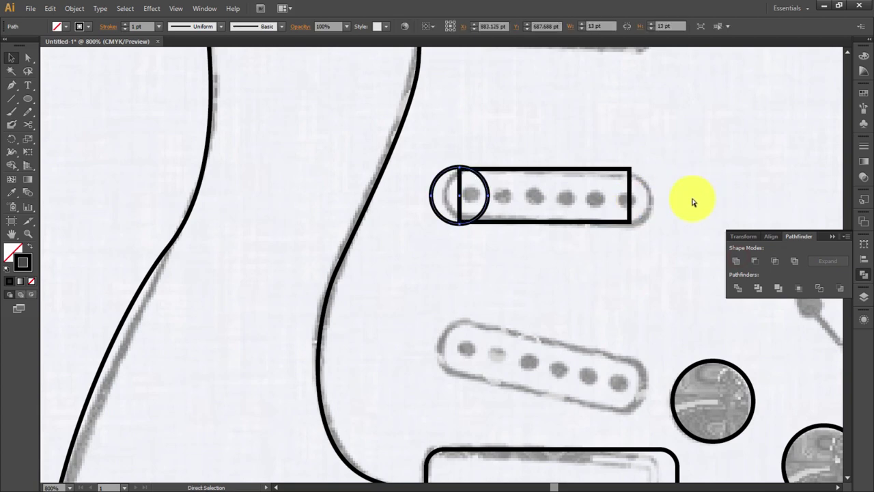
pyautogui.press('Delete')
pyautogui.click(459, 183)
# Redraw the left-end circle, copy it to the right end, unite, then undo.
pyautogui.click(28, 99)
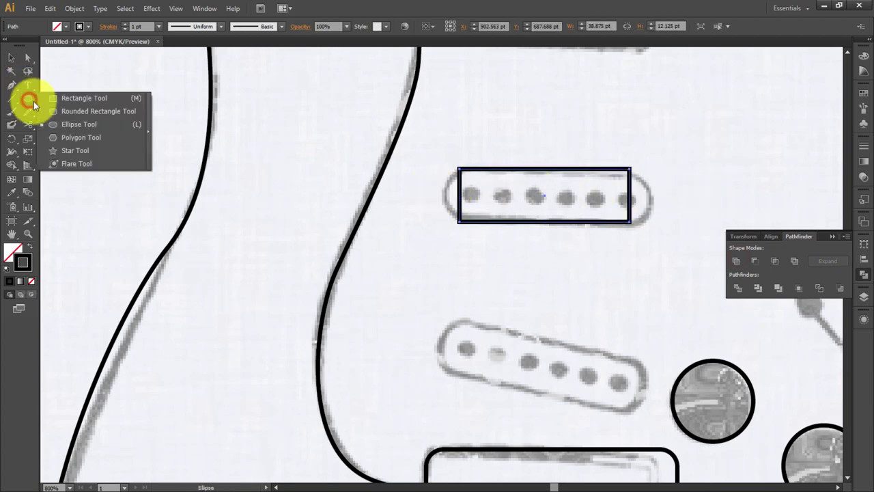
pyautogui.click(121, 124)
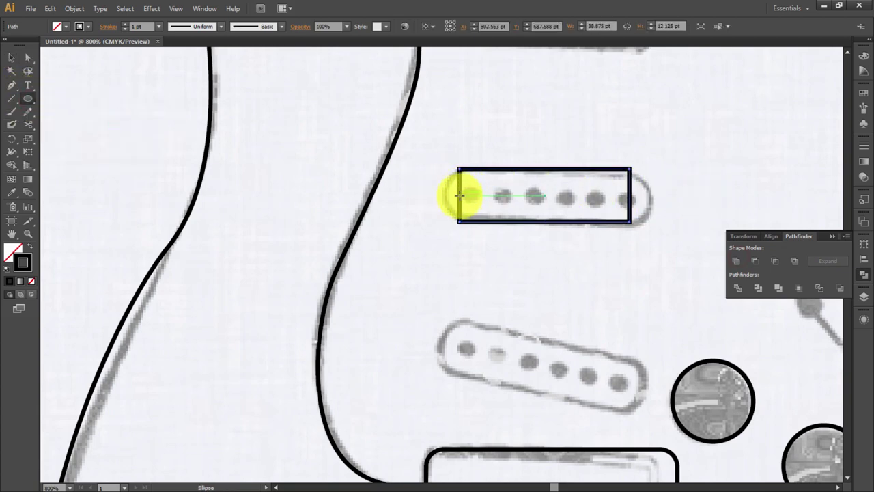
pyautogui.moveTo(459, 195); pyautogui.dragTo(484, 216)
pyautogui.click(11, 57)
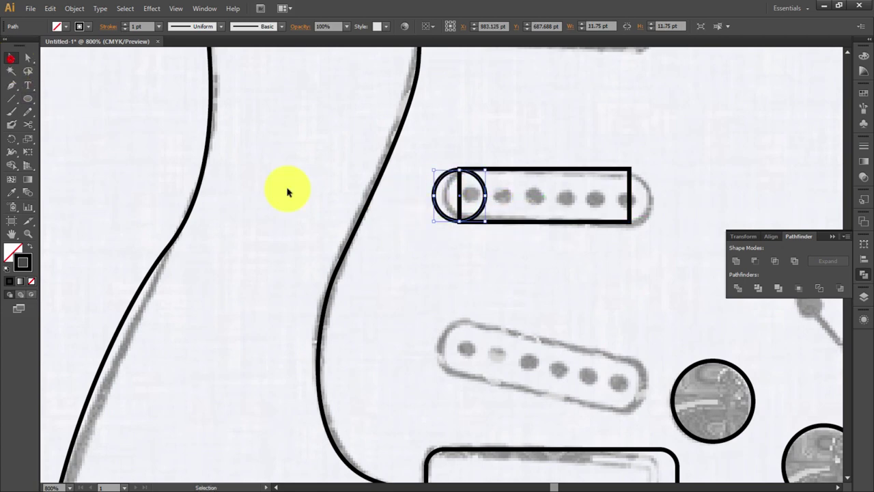
pyautogui.click(473, 227)
pyautogui.moveTo(487, 200)
pyautogui.mouseDown()
pyautogui.moveTo(663, 205)
pyautogui.moveTo(644, 201)
pyautogui.moveTo(656, 213)
pyautogui.mouseUp()
pyautogui.moveTo(687, 165); pyautogui.dragTo(407, 229)
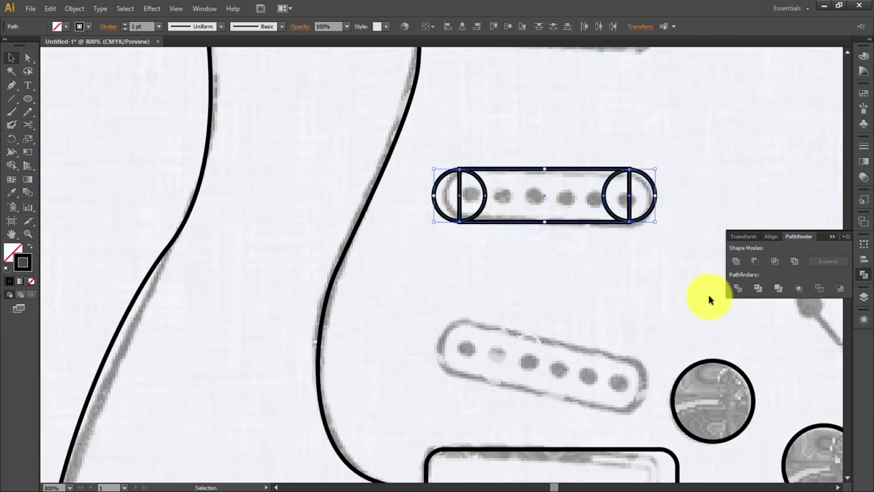
pyautogui.click(738, 264)
pyautogui.click(730, 201)
pyautogui.hotkey('ctrl', 'z')
# Fill the pickup rectangle and left circle solid black, enlarging the circle slightly.
pyautogui.hotkey('ctrl', '+')
pyautogui.click(519, 236)
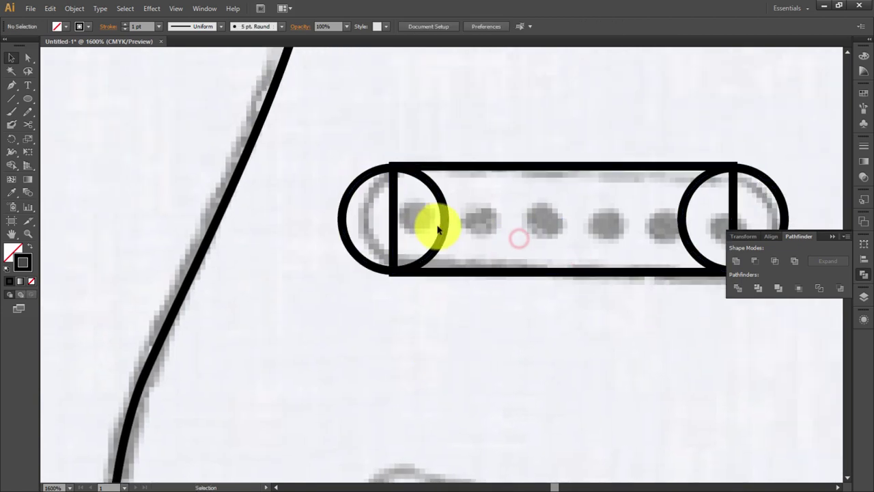
pyautogui.click(442, 230)
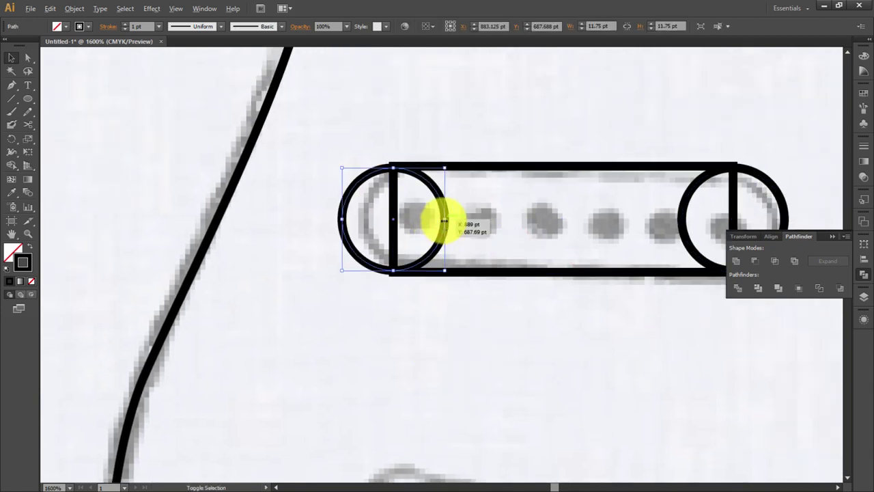
pyautogui.moveTo(444, 220); pyautogui.dragTo(449, 221)
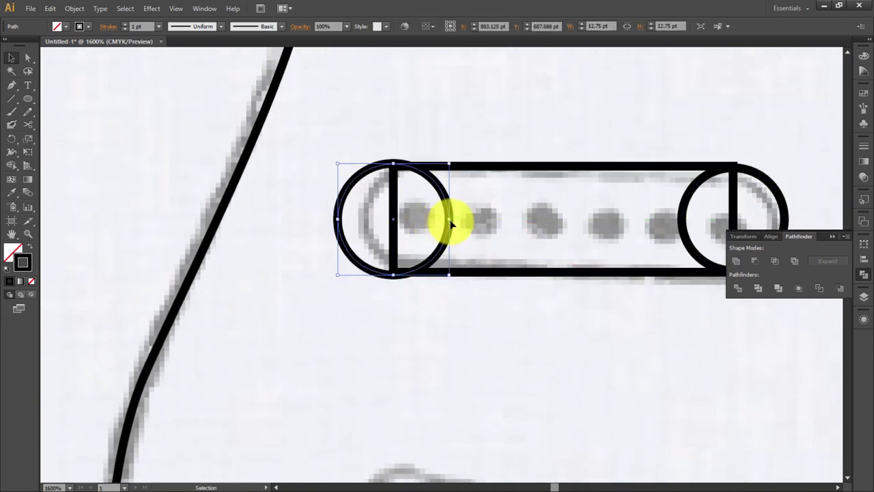
pyautogui.click(487, 220)
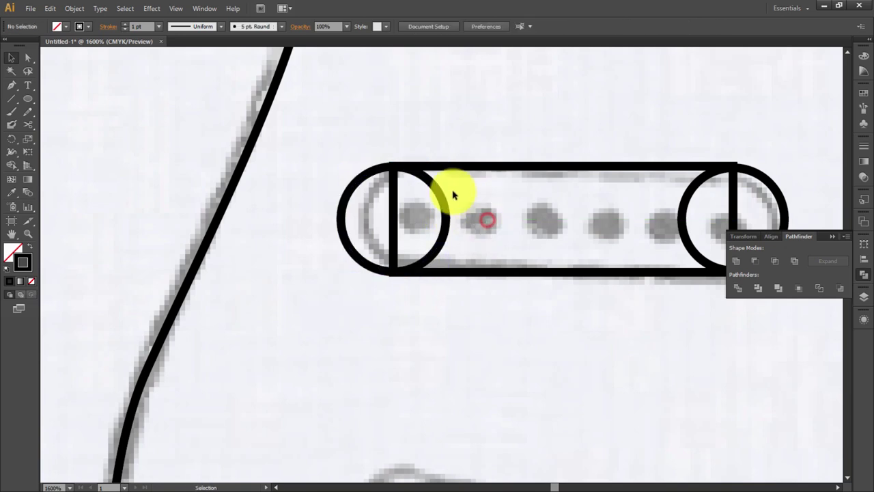
pyautogui.click(557, 166)
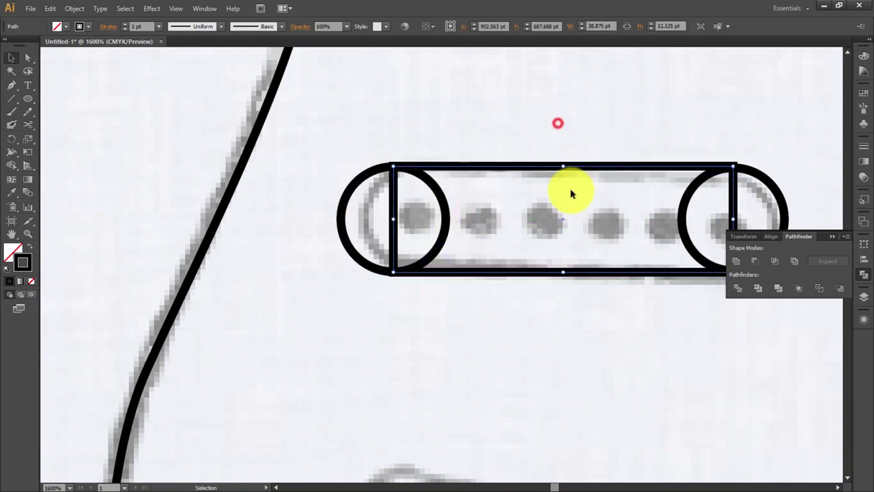
pyautogui.click(28, 246)
pyautogui.click(346, 180)
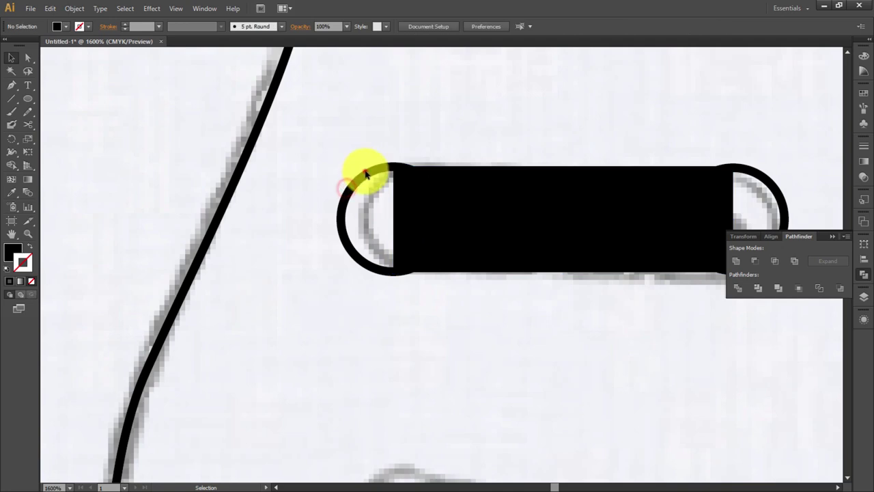
pyautogui.click(366, 173)
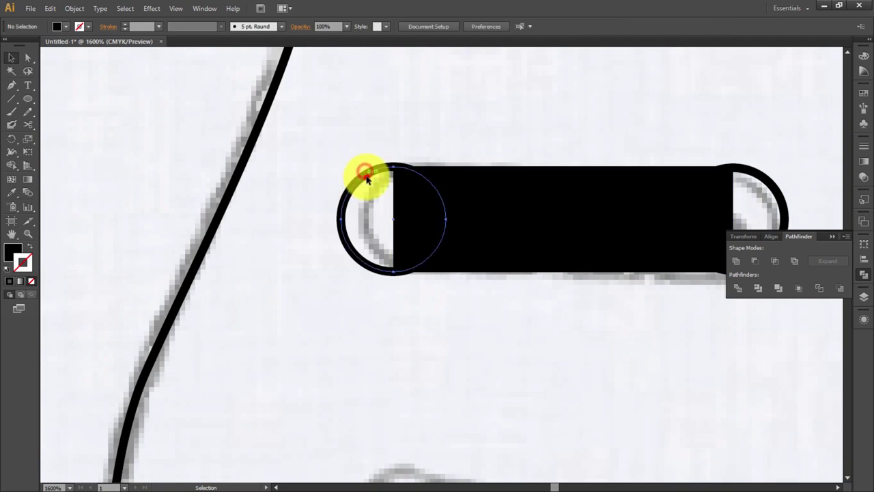
pyautogui.click(30, 249)
pyautogui.click(423, 173)
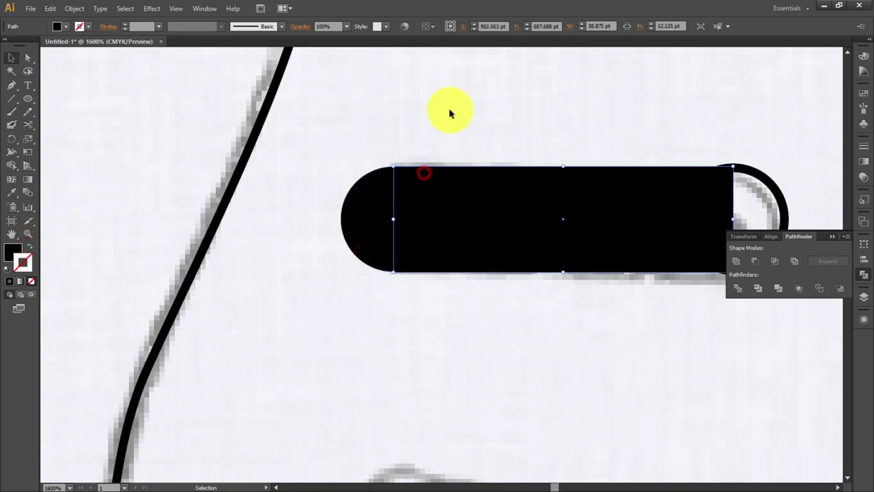
pyautogui.click(396, 220)
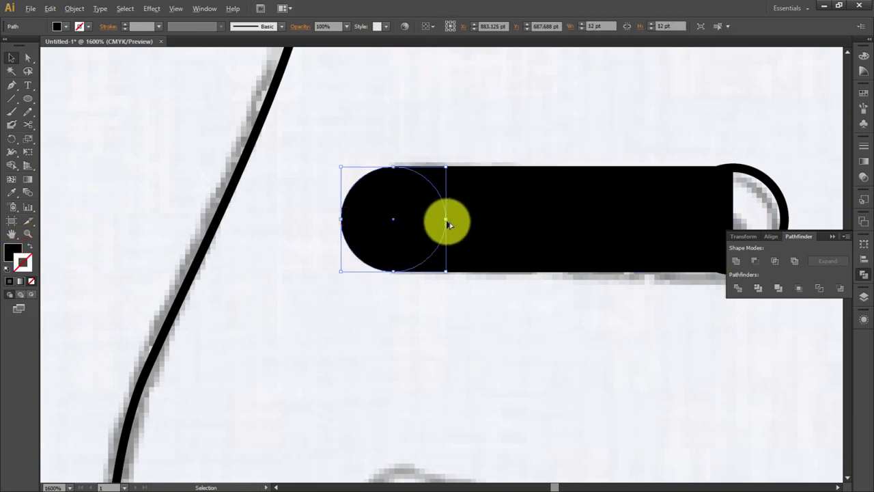
pyautogui.moveTo(444, 220); pyautogui.dragTo(448, 220)
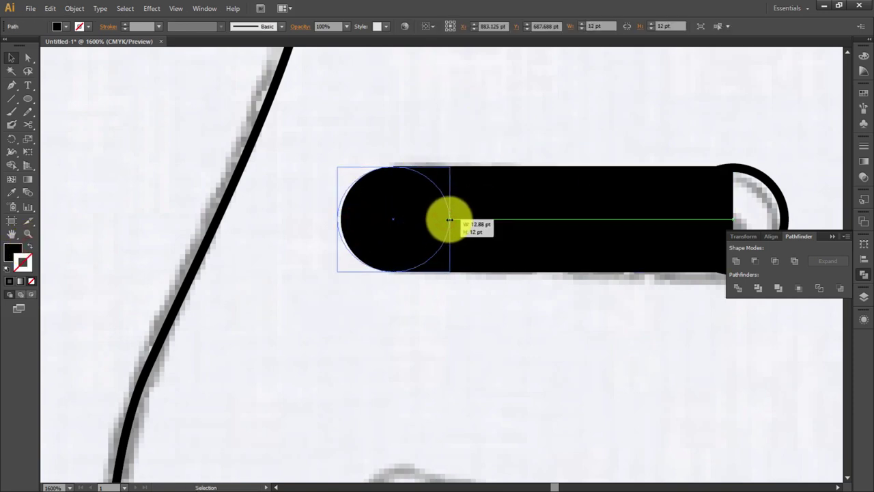
# Draw a solid black circle on the bar's left end and copy it to the right end.
pyautogui.click(804, 171)
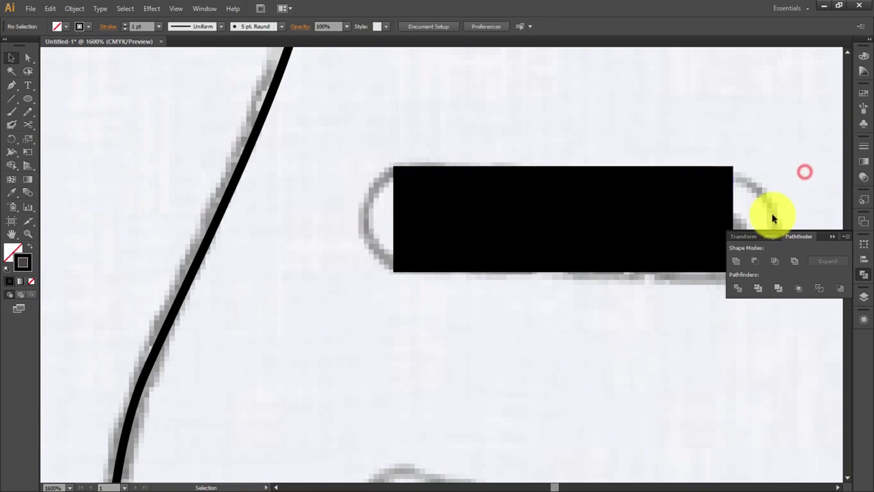
pyautogui.click(26, 96)
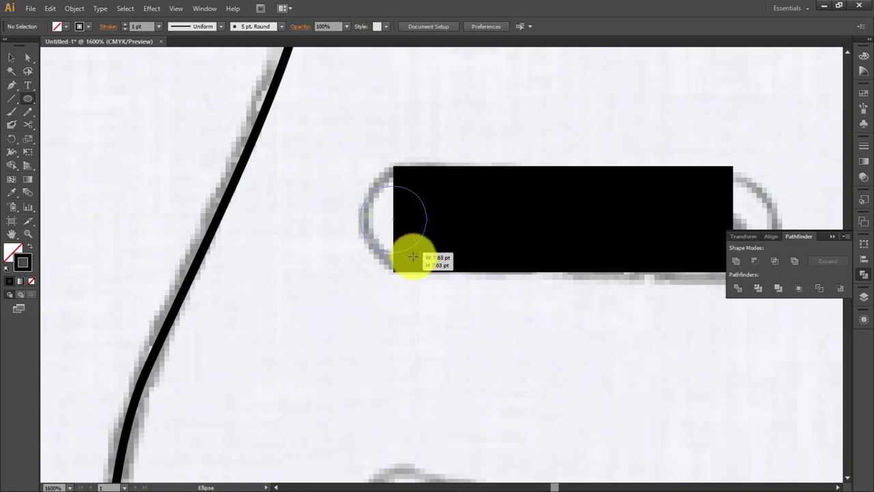
pyautogui.moveTo(393, 219); pyautogui.dragTo(437, 267)
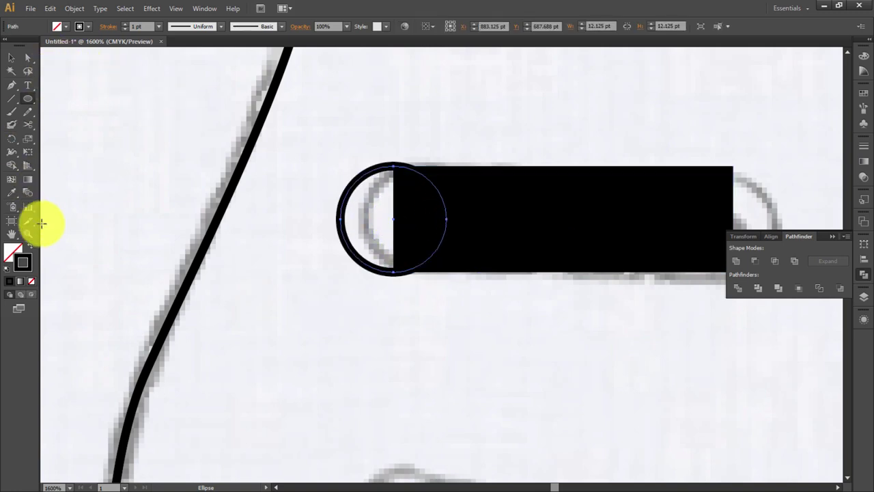
pyautogui.click(32, 246)
pyautogui.click(12, 58)
pyautogui.click(456, 107)
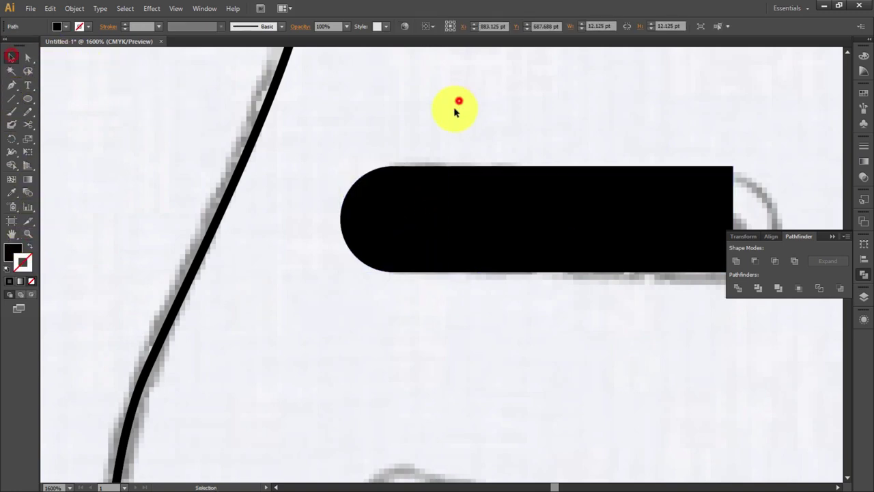
pyautogui.moveTo(407, 209); pyautogui.dragTo(749, 232)
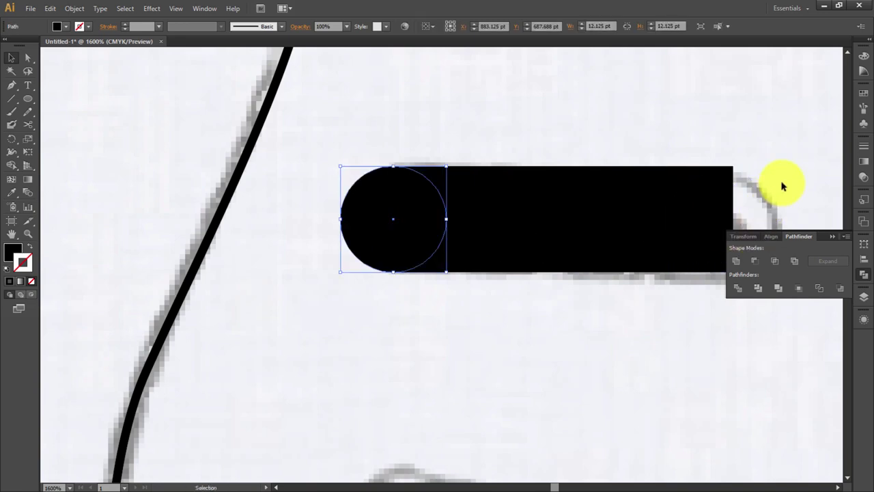
pyautogui.moveTo(406, 217)
pyautogui.mouseDown()
pyautogui.moveTo(763, 242)
pyautogui.moveTo(827, 236)
pyautogui.mouseUp()
pyautogui.moveTo(434, 229); pyautogui.dragTo(777, 252)
# Unite both circles and the bar into one black capsule with Pathfinder.
pyautogui.moveTo(782, 156); pyautogui.dragTo(318, 253)
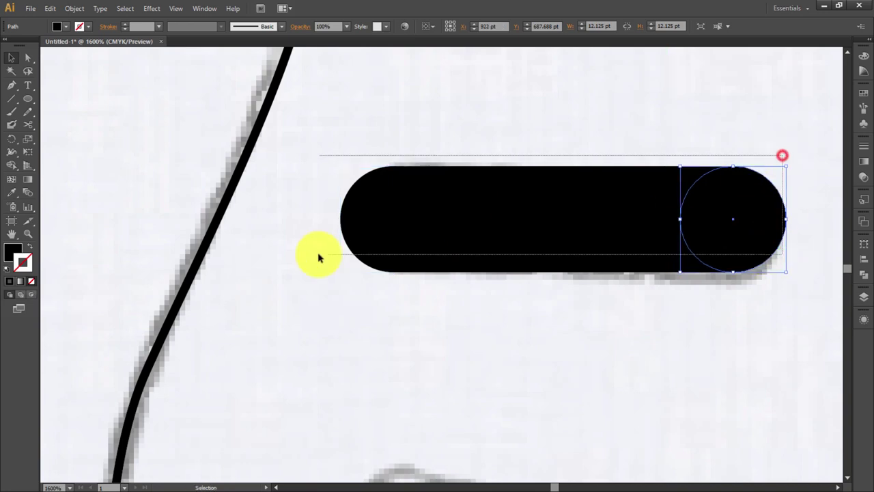
pyautogui.click(863, 274)
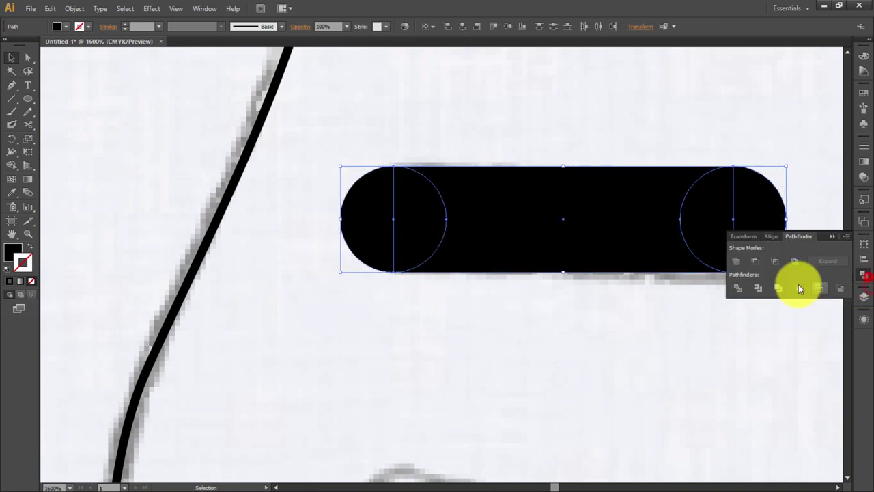
pyautogui.click(736, 261)
pyautogui.click(696, 136)
pyautogui.click(830, 236)
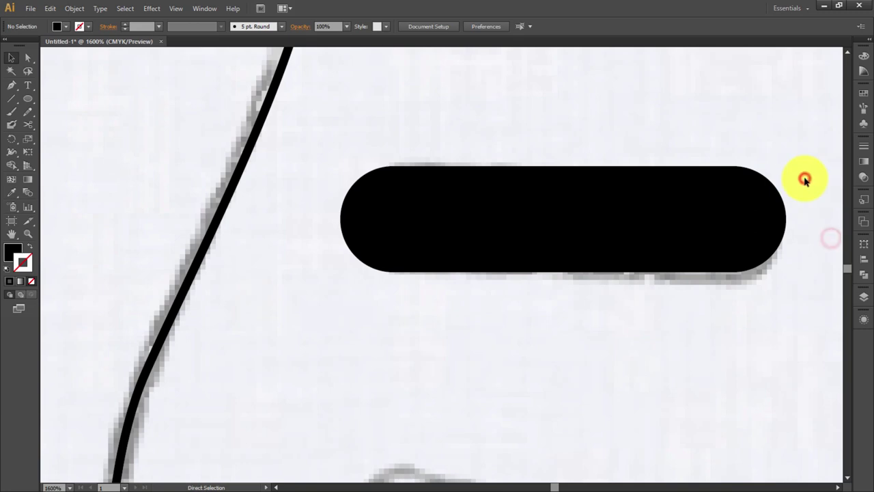
# Duplicate the black pickup bar down over the lower pickup and tilt it to match.
pyautogui.hotkey('ctrl', '-')
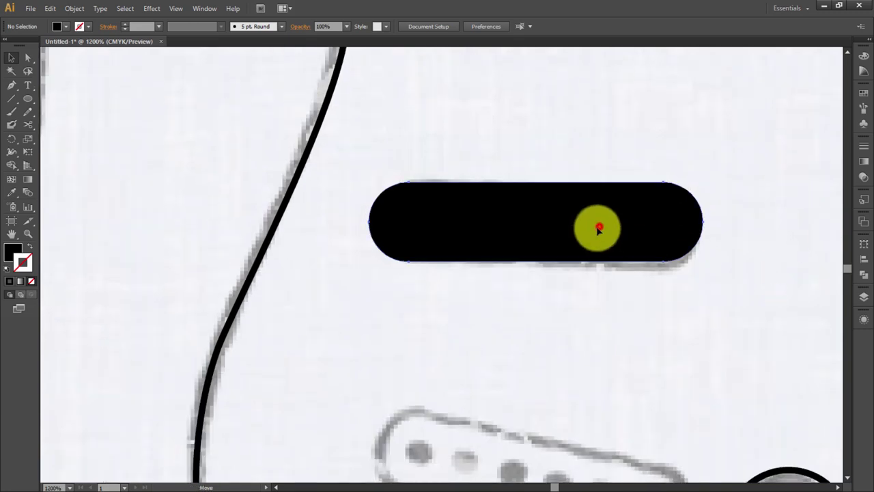
pyautogui.click(596, 228)
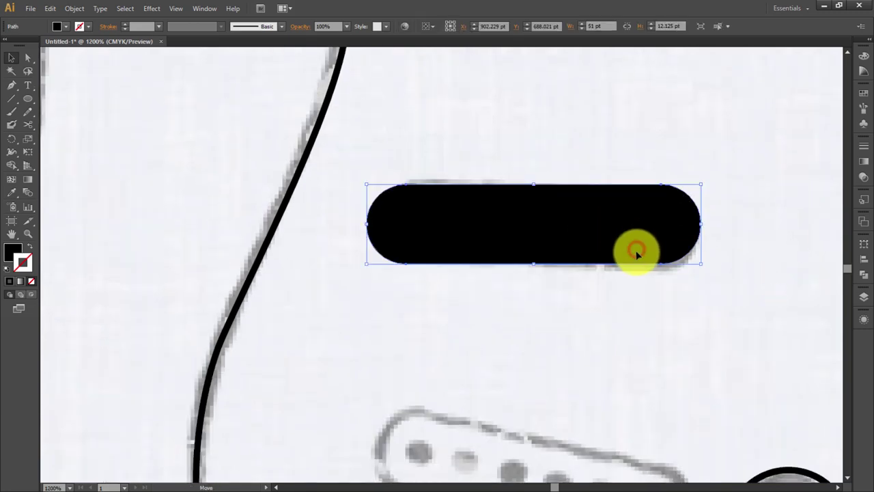
pyautogui.moveTo(636, 254); pyautogui.dragTo(640, 252)
pyautogui.moveTo(663, 332); pyautogui.dragTo(578, 160)
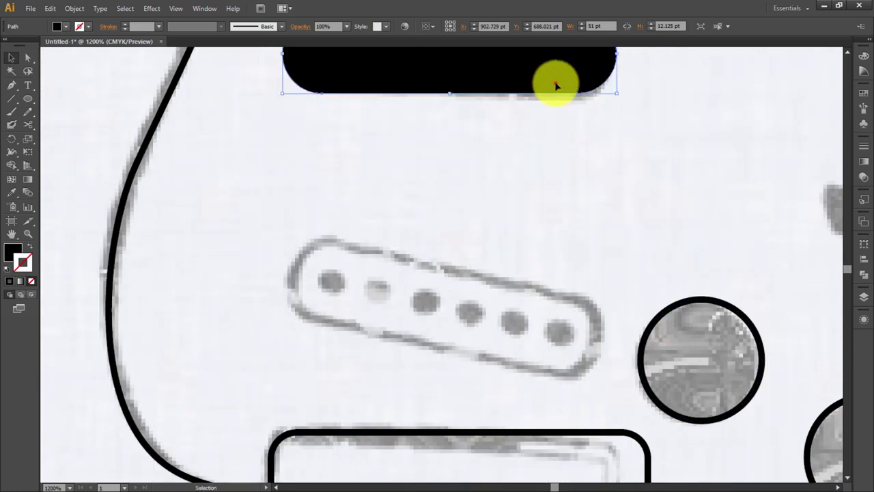
pyautogui.moveTo(556, 85)
pyautogui.mouseDown()
pyautogui.moveTo(620, 273)
pyautogui.moveTo(628, 326)
pyautogui.moveTo(635, 319)
pyautogui.moveTo(622, 241)
pyautogui.mouseUp()
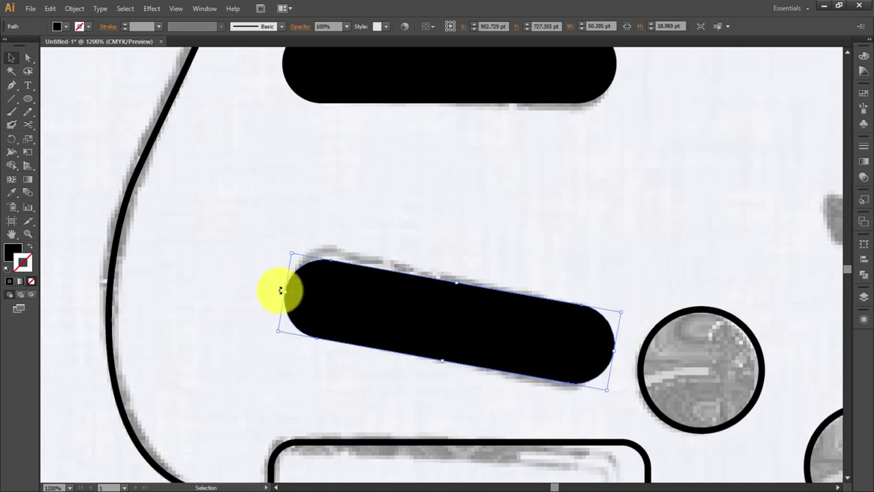
pyautogui.moveTo(280, 290); pyautogui.dragTo(273, 289)
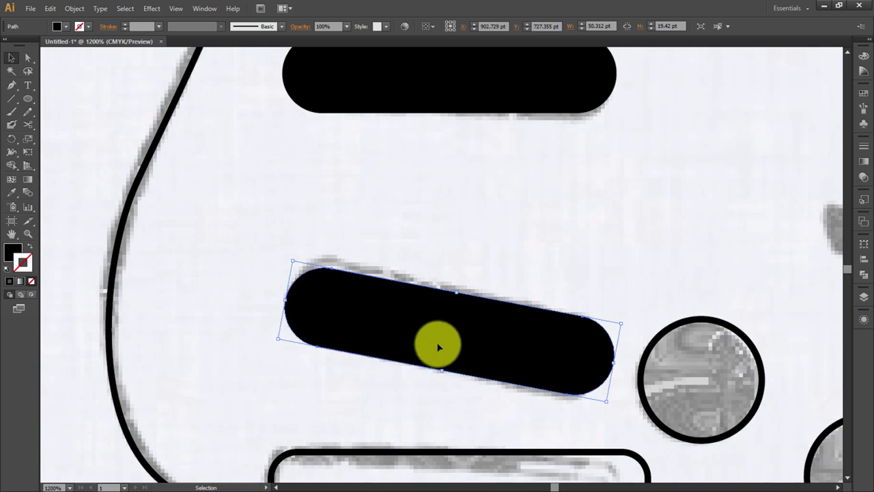
pyautogui.press('Up')
pyautogui.press('Up')
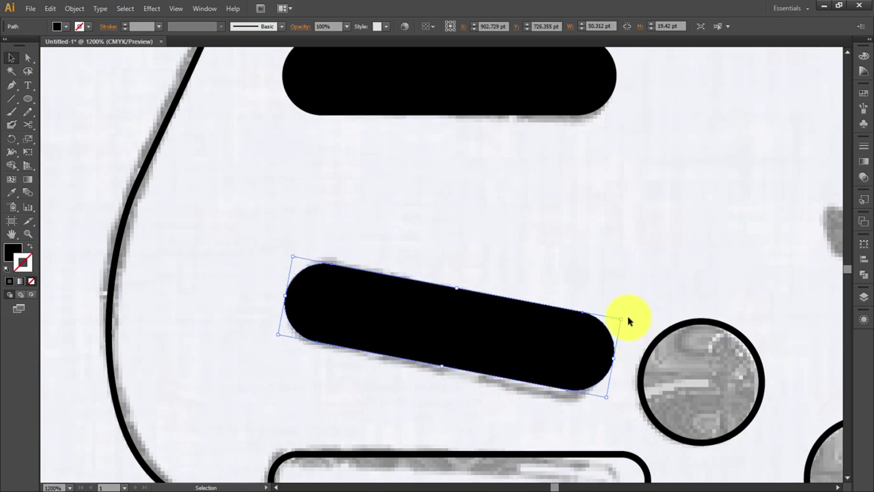
# Fine-tune the tilt of the lower bridge-pickup bar.
pyautogui.click(577, 336)
pyautogui.click(621, 320)
pyautogui.moveTo(627, 318); pyautogui.dragTo(585, 336)
pyautogui.scroll(1, 586, 335)
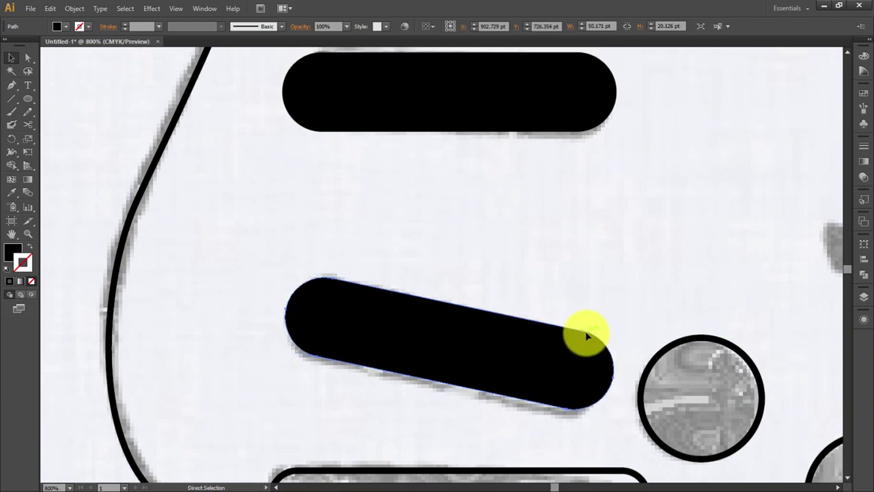
pyautogui.hotkey('ctrl', '-')
pyautogui.scroll(3, 566, 410)
# Duplicate the pickup bar up over the upper sketched pickup near the neck.
pyautogui.click(455, 355)
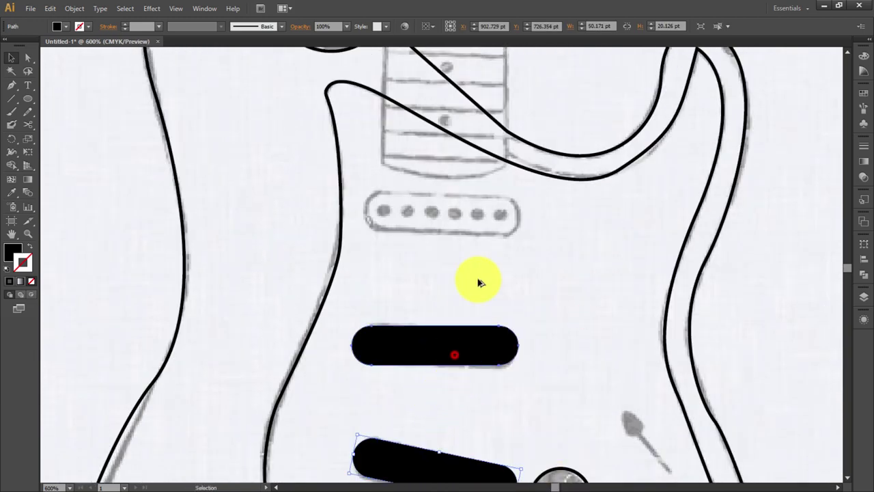
pyautogui.moveTo(478, 282); pyautogui.dragTo(489, 225)
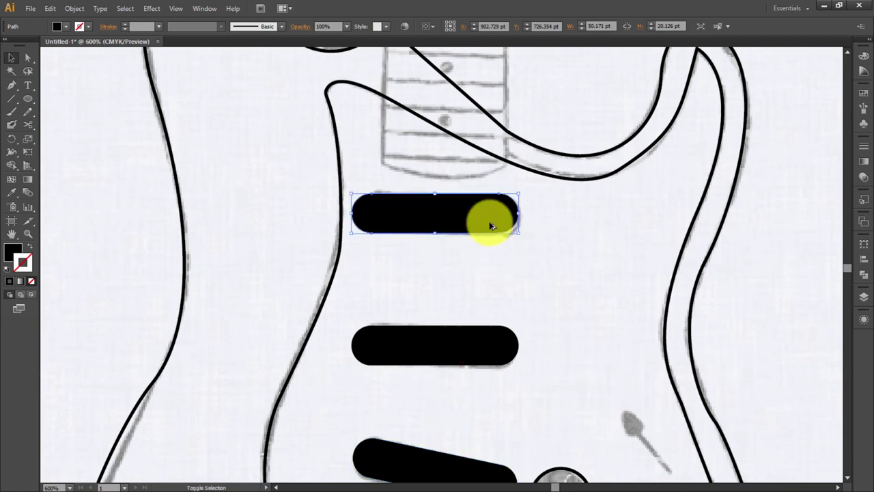
pyautogui.scroll(1, 523, 357)
pyautogui.scroll(5, 554, 191)
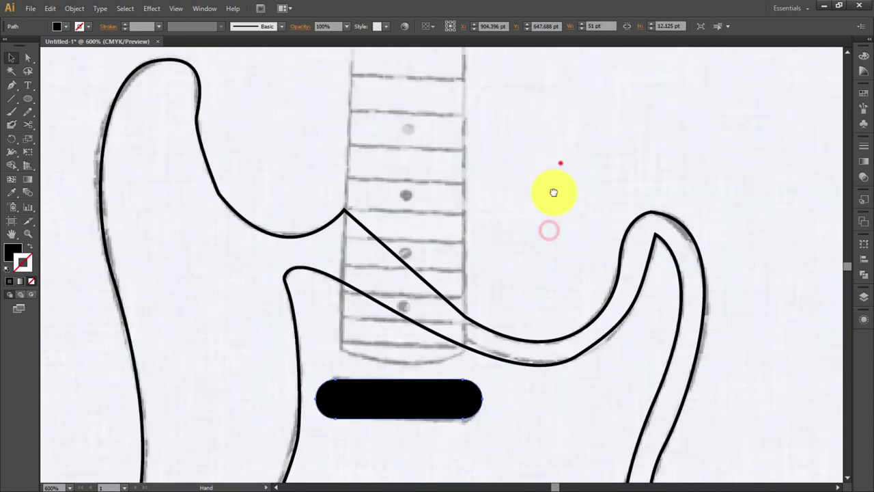
pyautogui.moveTo(554, 191); pyautogui.dragTo(544, 253)
# Zoom out to 300% and pan between the headstock and the guitar body.
pyautogui.hotkey('ctrl', '-')
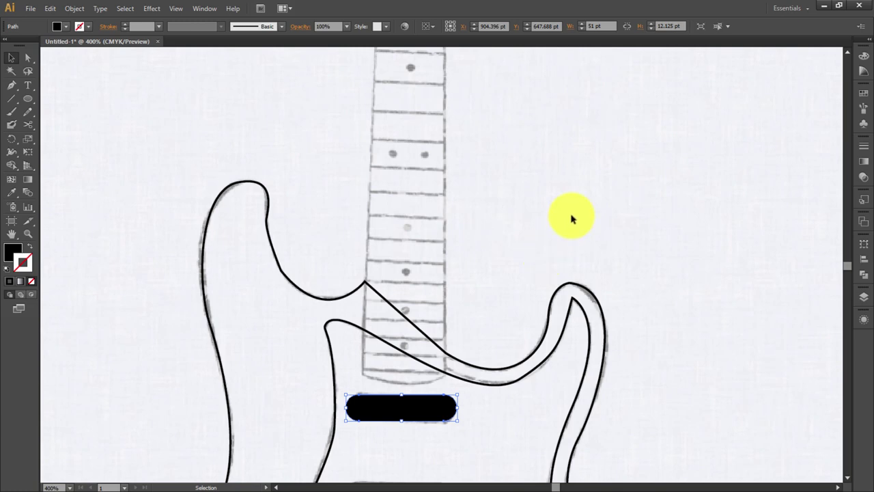
pyautogui.moveTo(568, 220); pyautogui.dragTo(547, 326)
pyautogui.moveTo(579, 127); pyautogui.dragTo(554, 444)
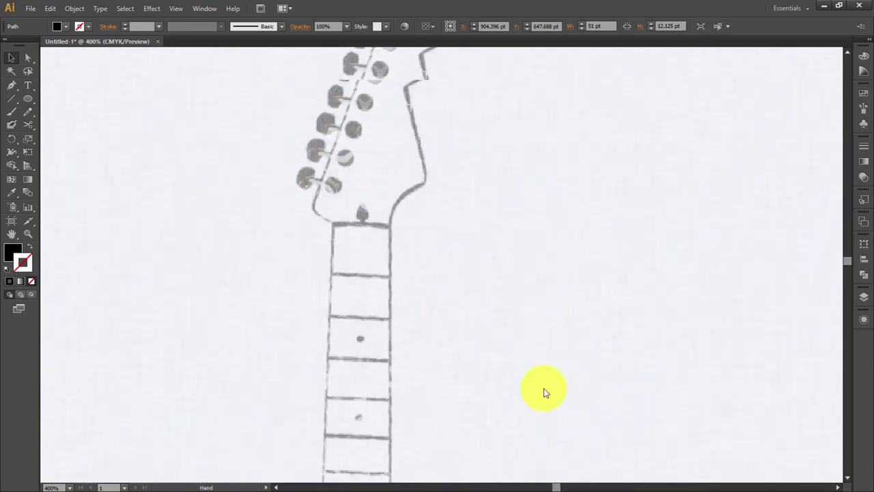
pyautogui.moveTo(555, 285); pyautogui.dragTo(528, 340)
pyautogui.hotkey('ctrl', '-')
pyautogui.moveTo(512, 279); pyautogui.dragTo(512, 230)
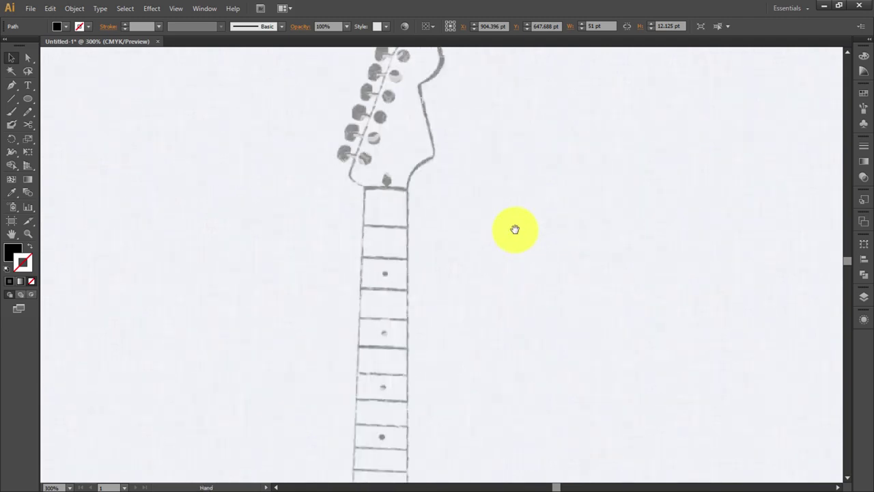
pyautogui.moveTo(513, 328); pyautogui.dragTo(513, 217)
pyautogui.moveTo(440, 351); pyautogui.dragTo(431, 225)
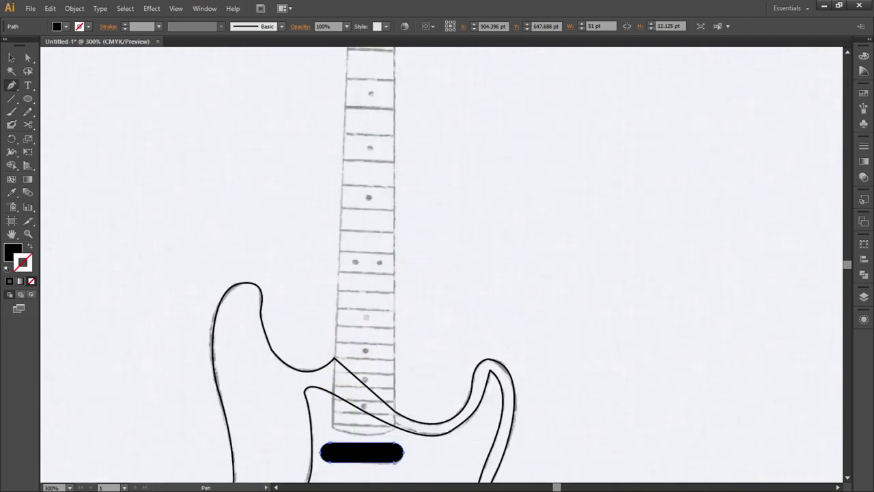
# Trace the neck as a closed outline with the Pen tool, set to stroke only.
pyautogui.click(332, 429)
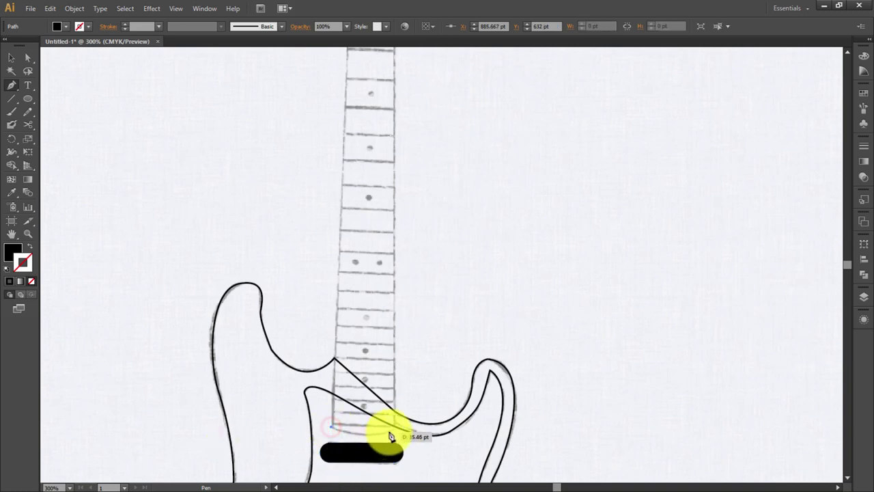
pyautogui.moveTo(404, 425); pyautogui.dragTo(392, 437)
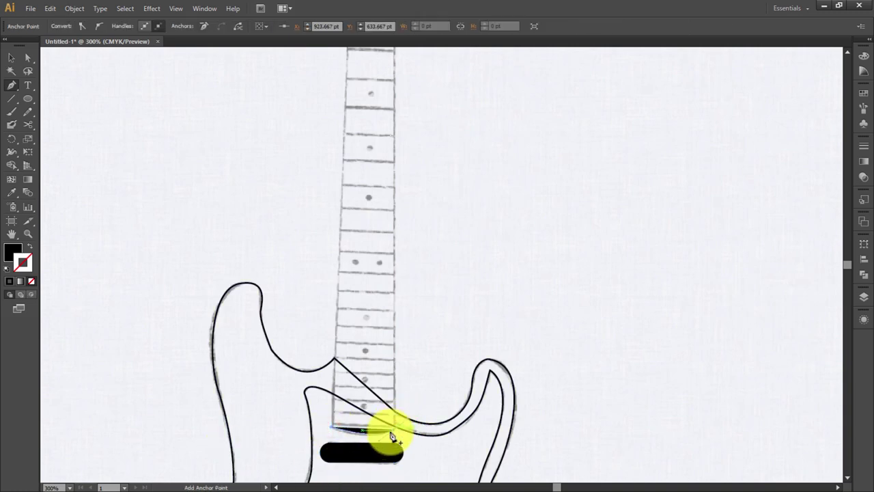
pyautogui.moveTo(433, 145); pyautogui.dragTo(459, 443)
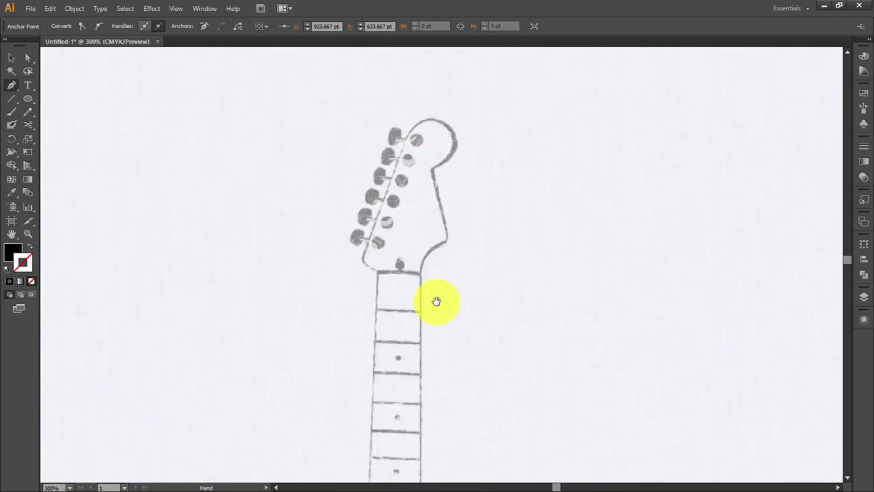
pyautogui.click(422, 274)
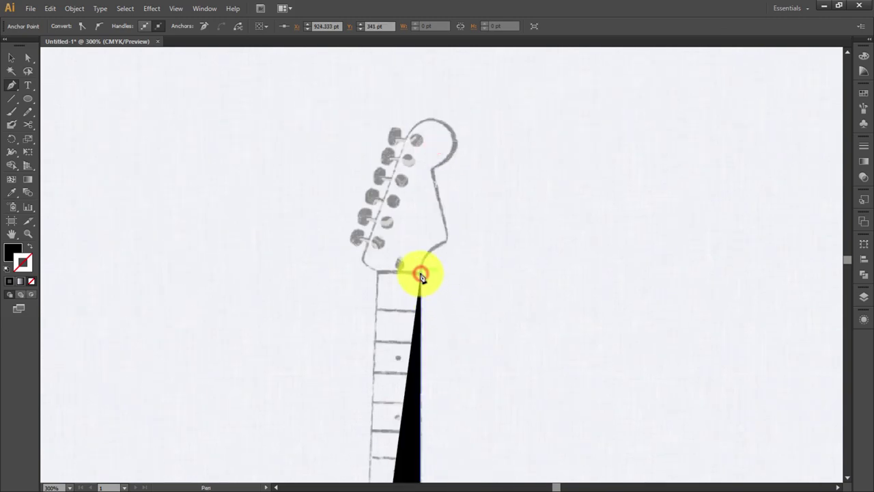
pyautogui.click(377, 274)
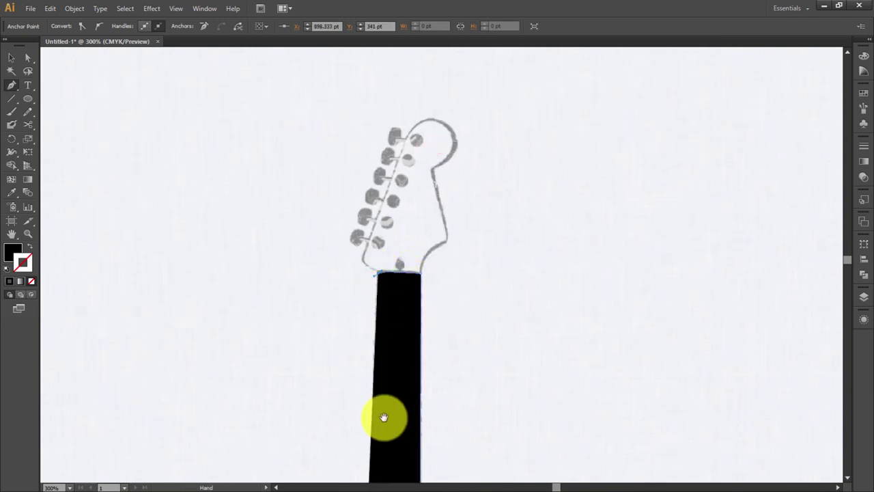
pyautogui.moveTo(433, 352); pyautogui.dragTo(434, 164)
pyautogui.moveTo(398, 398); pyautogui.dragTo(404, 312)
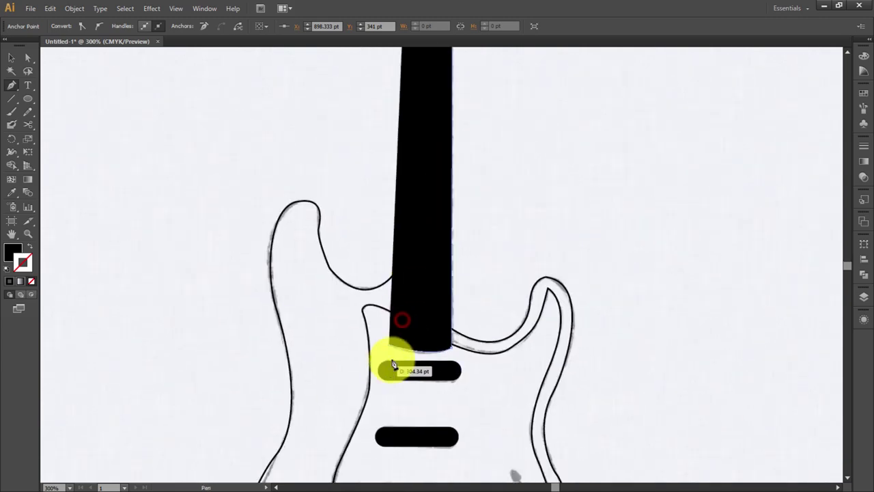
pyautogui.moveTo(386, 347); pyautogui.dragTo(378, 343)
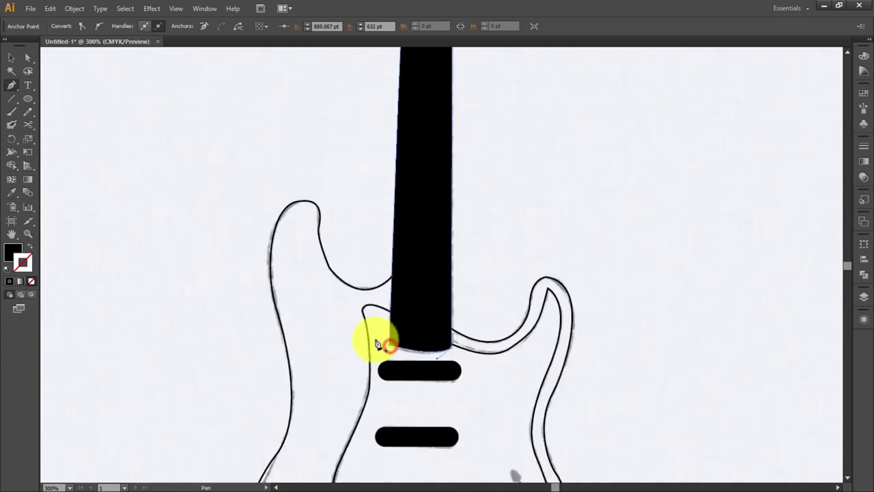
pyautogui.click(30, 249)
# Start the headstock outline at the neck's top, curving along its lower edge.
pyautogui.scroll(5, 562, 184)
pyautogui.scroll(2, 533, 286)
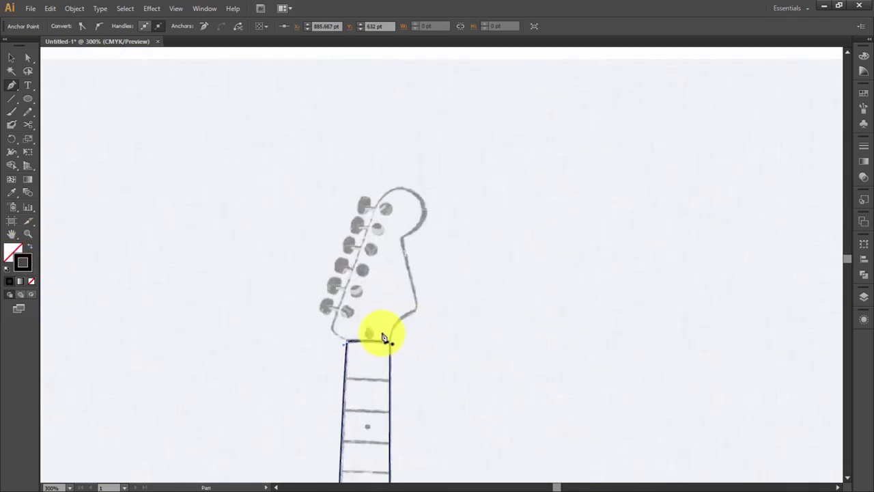
pyautogui.click(393, 341)
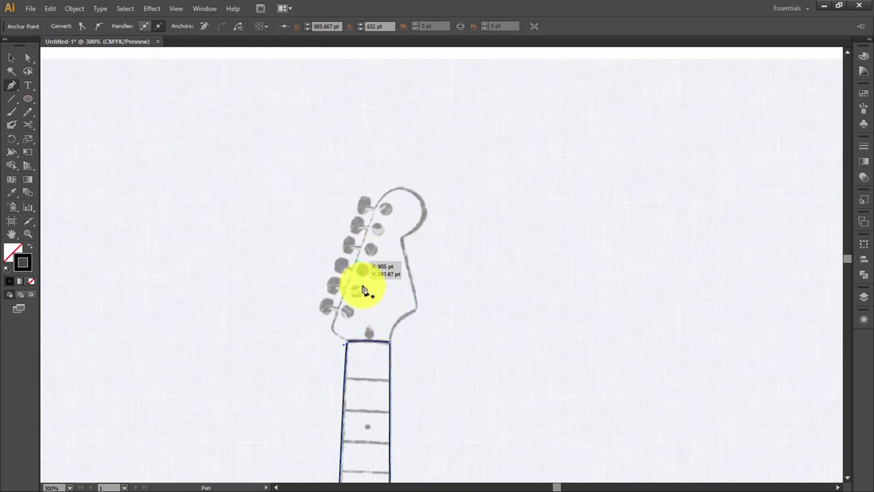
pyautogui.click(388, 343)
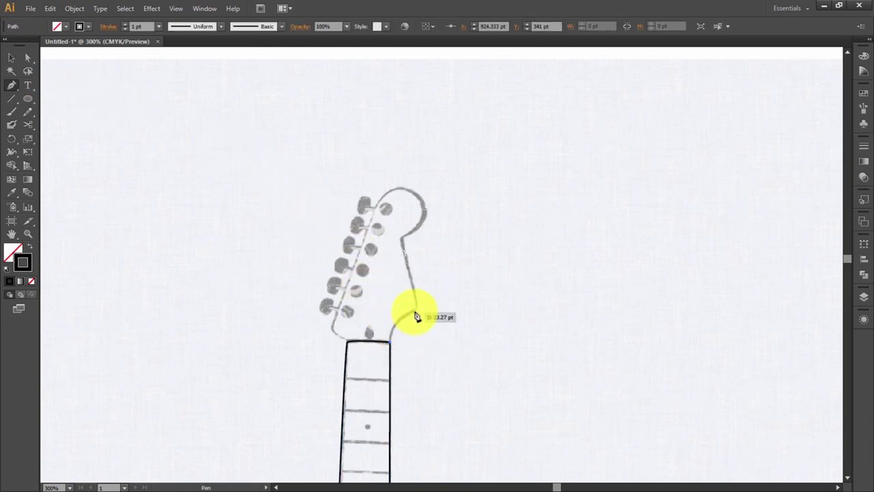
pyautogui.moveTo(415, 312); pyautogui.dragTo(435, 307)
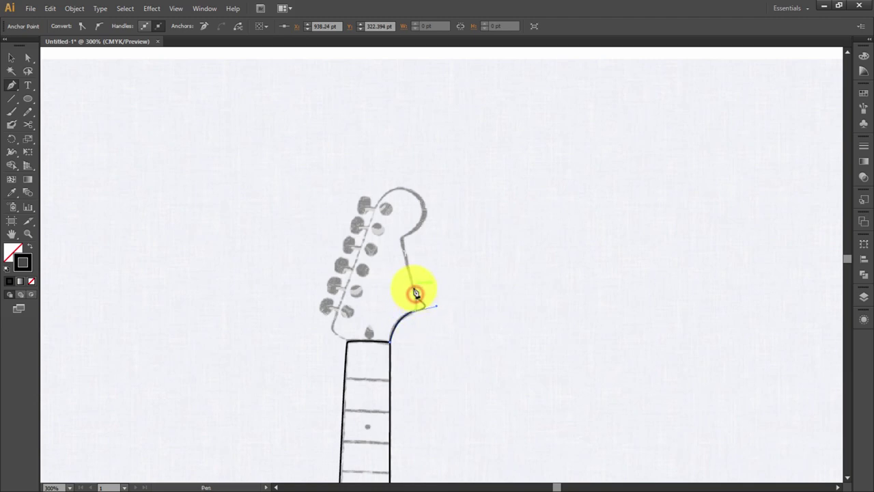
pyautogui.hotkey('ctrl', '+')
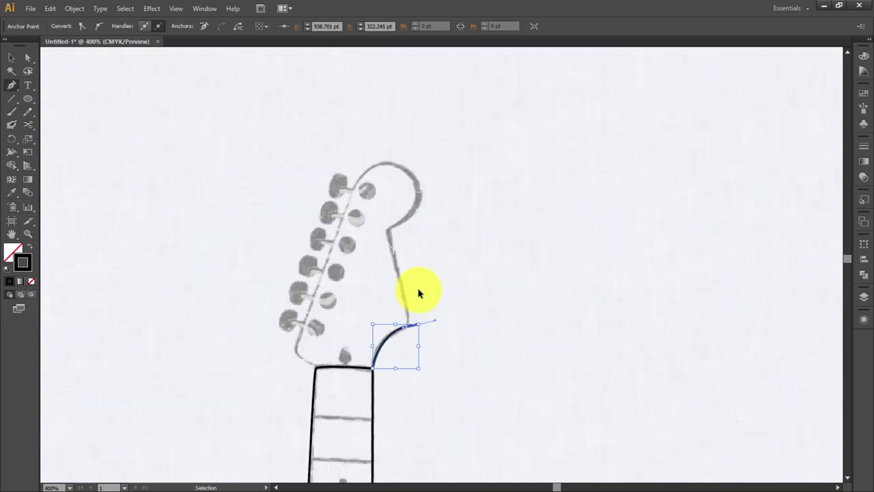
pyautogui.hotkey('ctrl', '+')
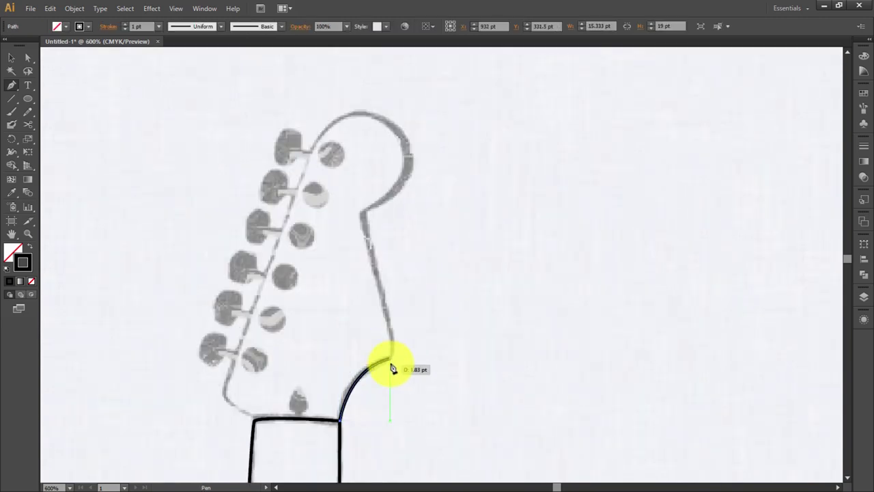
# Extend the outline up the headstock's right edge and curve it into the tip.
pyautogui.click(390, 359)
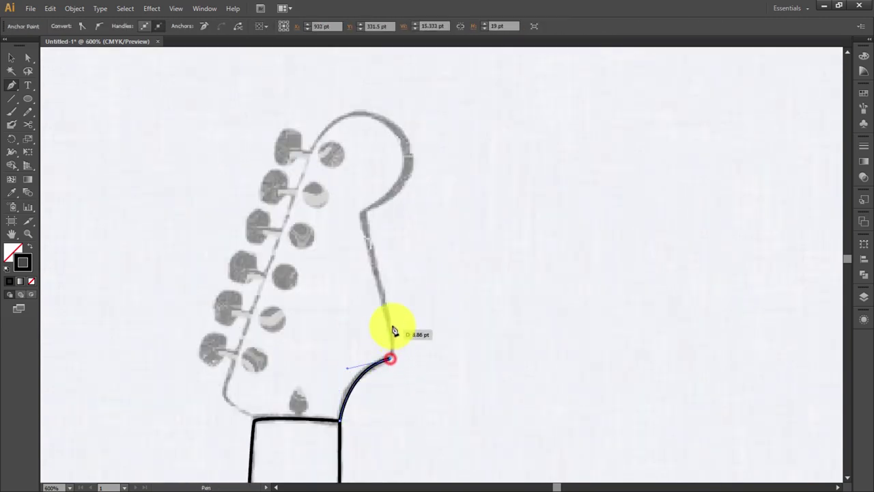
pyautogui.click(387, 311)
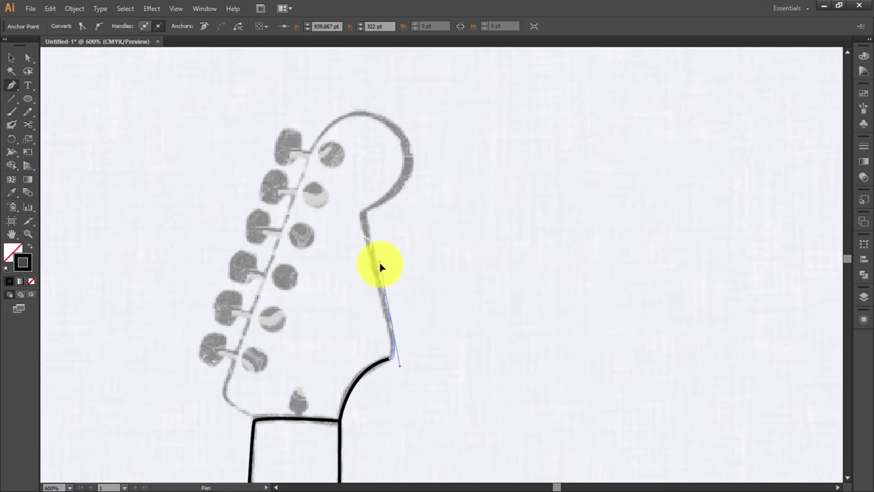
pyautogui.click(381, 275)
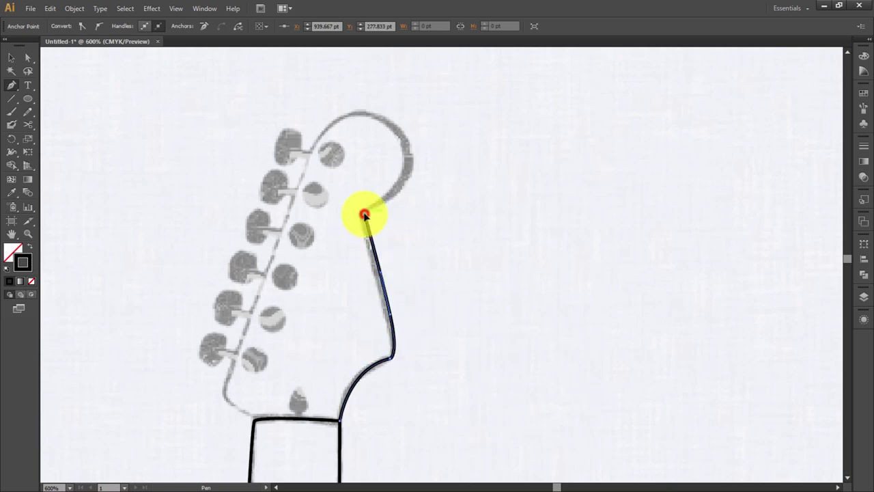
pyautogui.scroll(1, 364, 215)
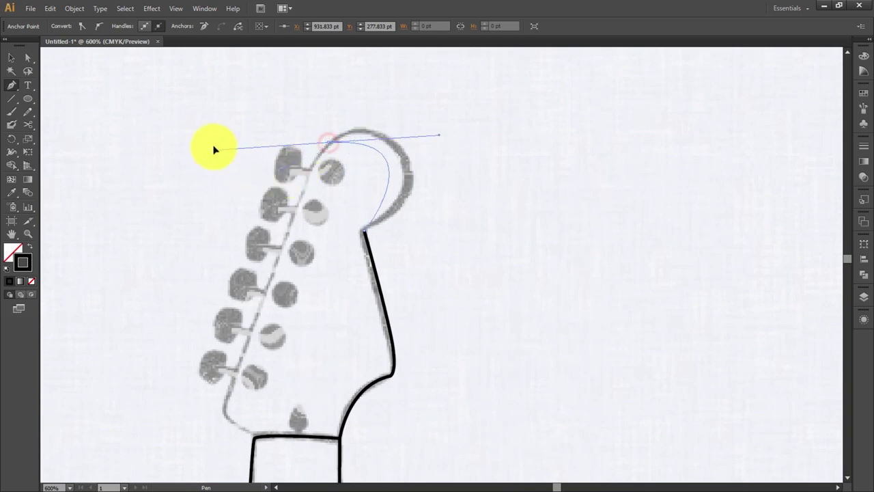
pyautogui.hotkey('ctrl', 'z')
pyautogui.moveTo(394, 146); pyautogui.dragTo(374, 123)
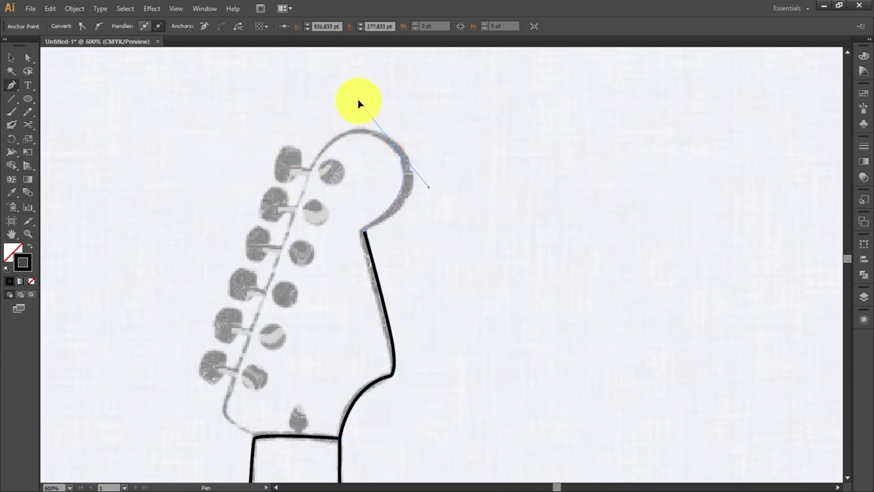
pyautogui.moveTo(403, 155)
pyautogui.mouseDown()
pyautogui.moveTo(411, 158)
pyautogui.moveTo(405, 137)
pyautogui.mouseUp()
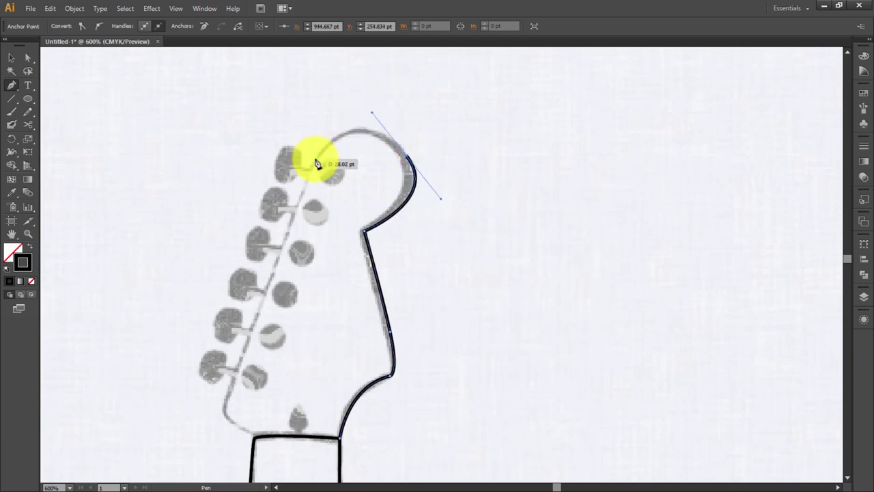
# Curve the outline over the headstock top, down the left edge, and back to the neck.
pyautogui.moveTo(315, 159); pyautogui.dragTo(295, 189)
pyautogui.scroll(-5, 295, 189)
pyautogui.hscroll(-3, 347, 164)
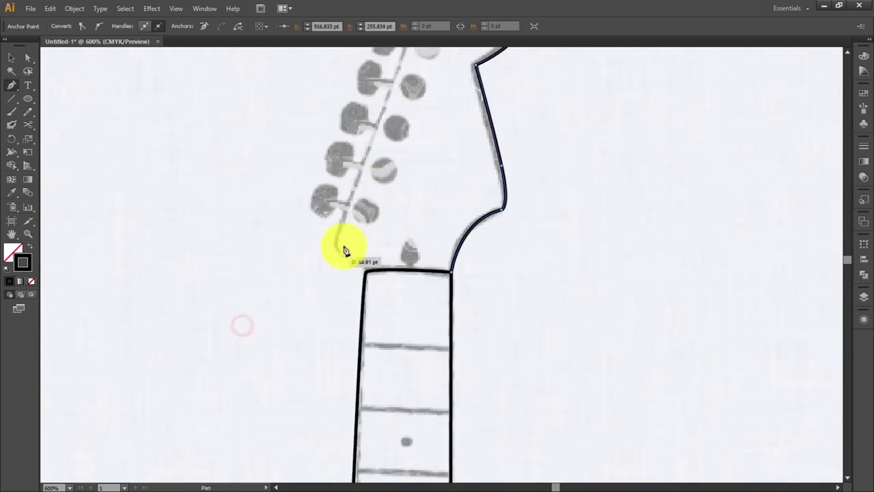
pyautogui.moveTo(339, 230)
pyautogui.mouseDown()
pyautogui.moveTo(342, 259)
pyautogui.moveTo(369, 273)
pyautogui.mouseUp()
pyautogui.keyDown('ctrl'); pyautogui.click(342, 256); pyautogui.keyUp('ctrl')
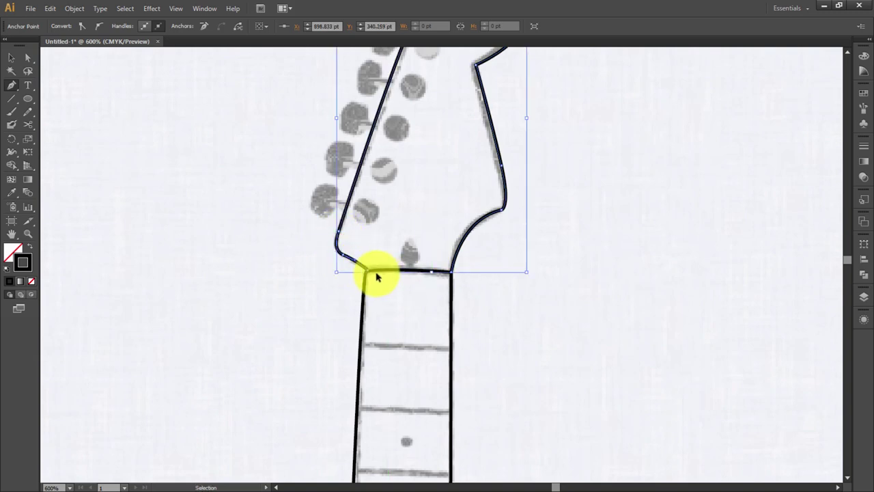
pyautogui.keyDown('alt'); pyautogui.click(368, 271); pyautogui.keyUp('alt')
pyautogui.click(453, 272)
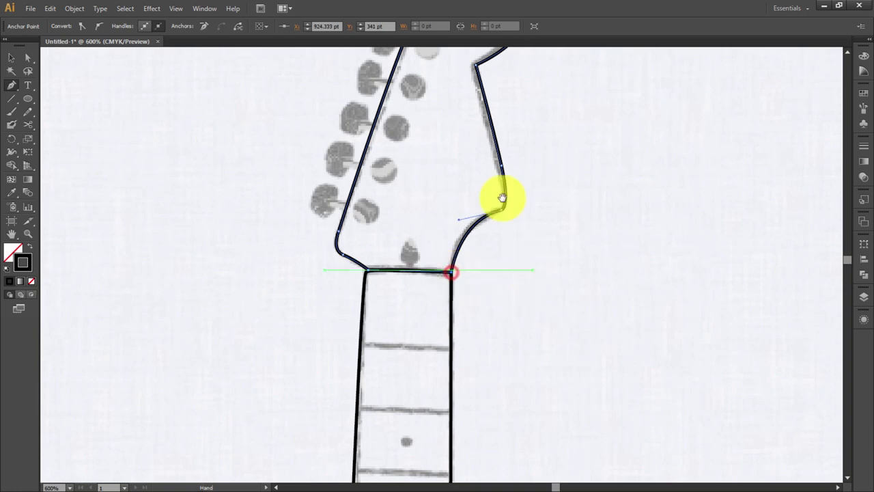
pyautogui.moveTo(501, 196); pyautogui.dragTo(511, 316)
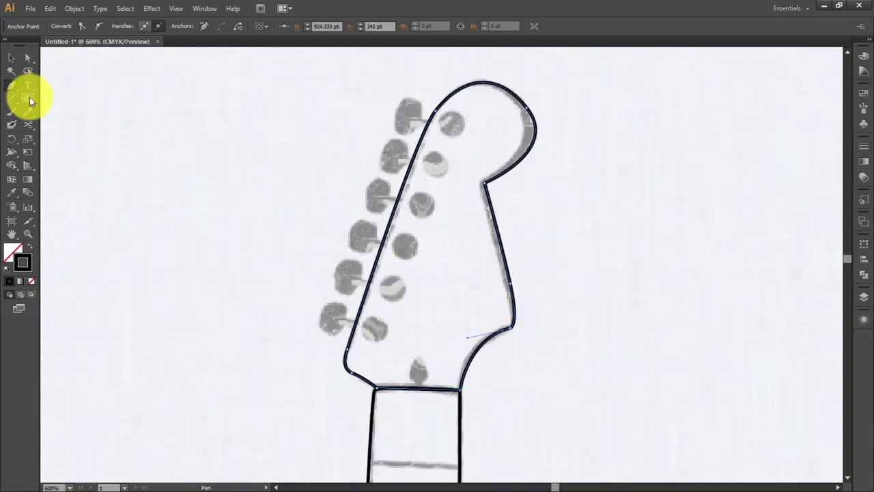
# Draw a black-stroked, unfilled circle on the lowest tuning peg and duplicate it.
pyautogui.hotkey('ctrl', 'shift', 'a')
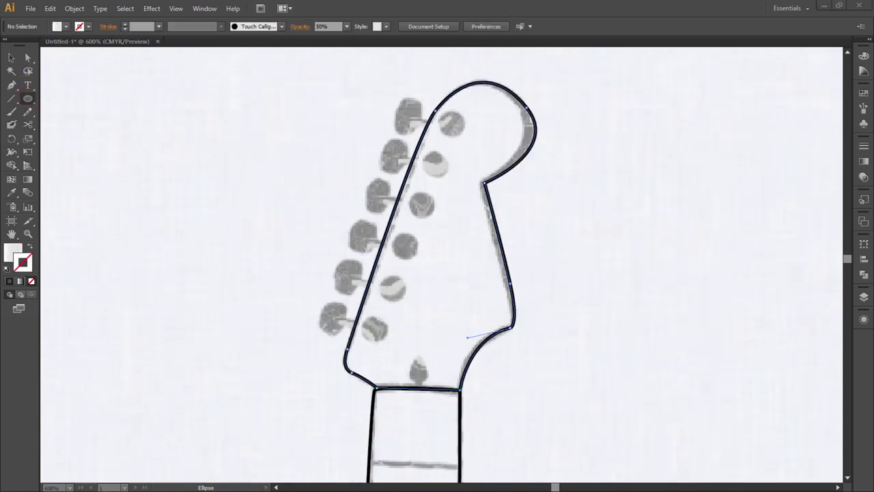
pyautogui.click(61, 127)
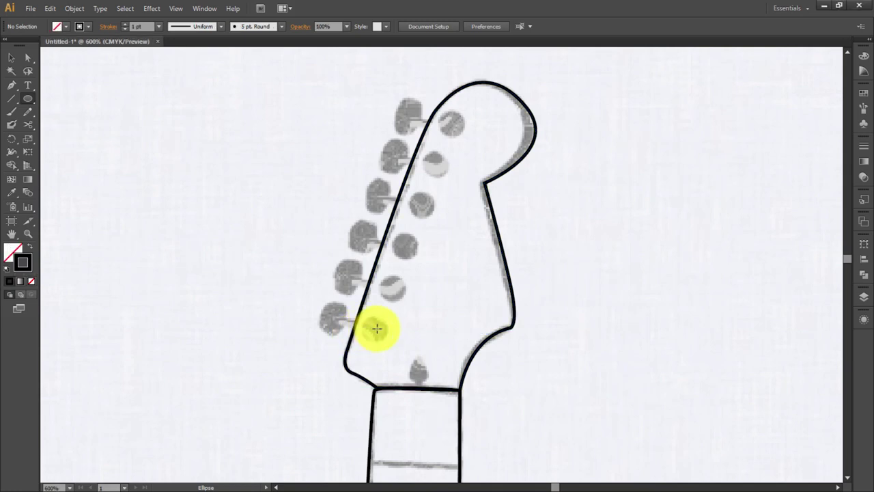
pyautogui.moveTo(385, 341); pyautogui.dragTo(404, 290)
pyautogui.click(11, 57)
pyautogui.click(254, 277)
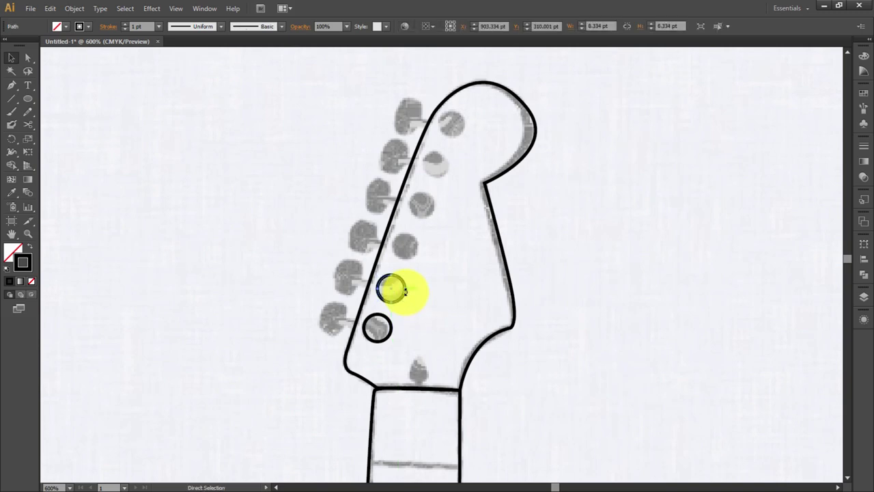
pyautogui.hotkey('ctrl', 'd')
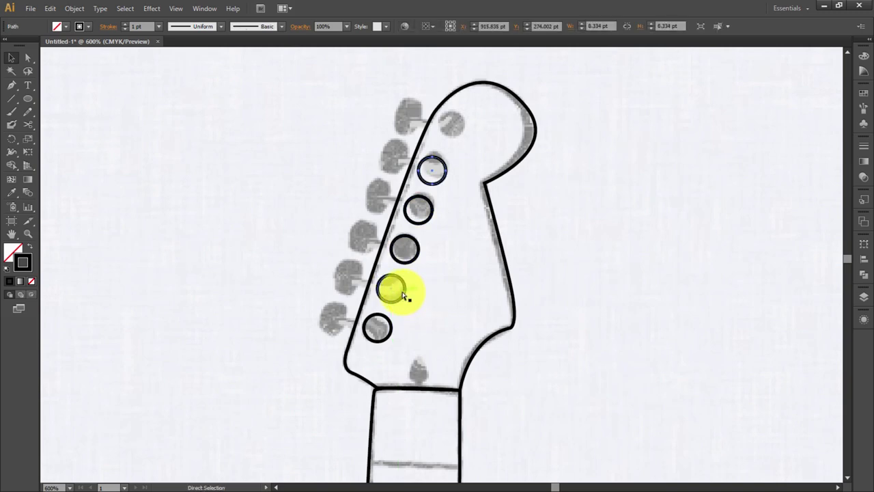
pyautogui.hotkey('ctrl', 'd')
# Nudge each copied circle onto its tuning peg, then zoom out.
pyautogui.click(610, 230)
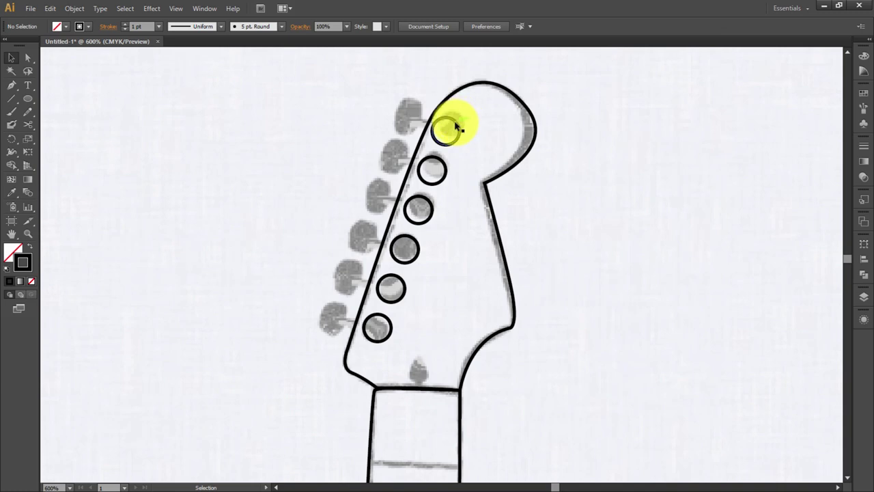
pyautogui.moveTo(458, 127); pyautogui.dragTo(462, 123)
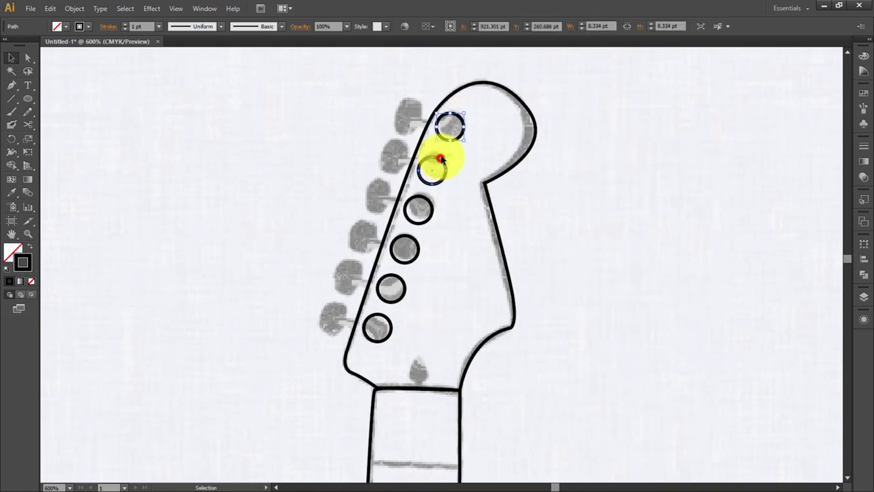
pyautogui.moveTo(441, 158); pyautogui.dragTo(445, 154)
pyautogui.moveTo(418, 205); pyautogui.dragTo(423, 202)
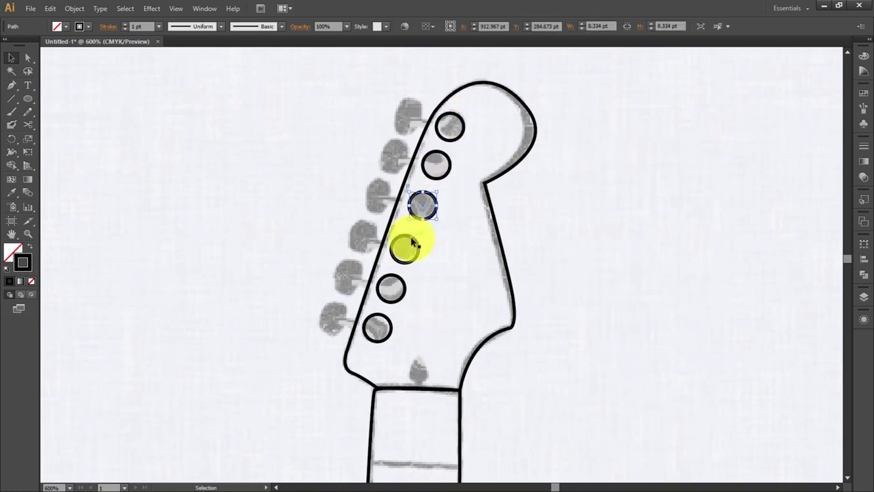
pyautogui.moveTo(413, 243); pyautogui.dragTo(417, 241)
pyautogui.click(540, 330)
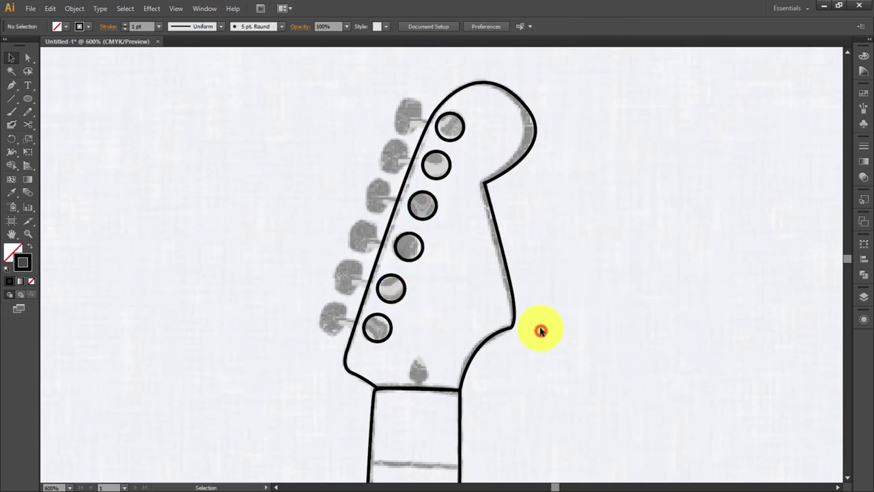
pyautogui.hotkey('ctrl', '-')
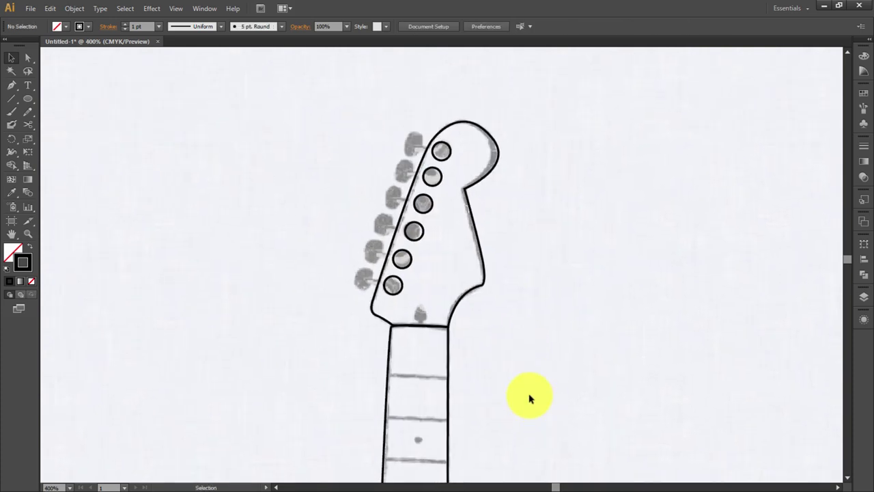
# Draw a thin fret rectangle across the neck just below the headstock.
pyautogui.click(14, 89)
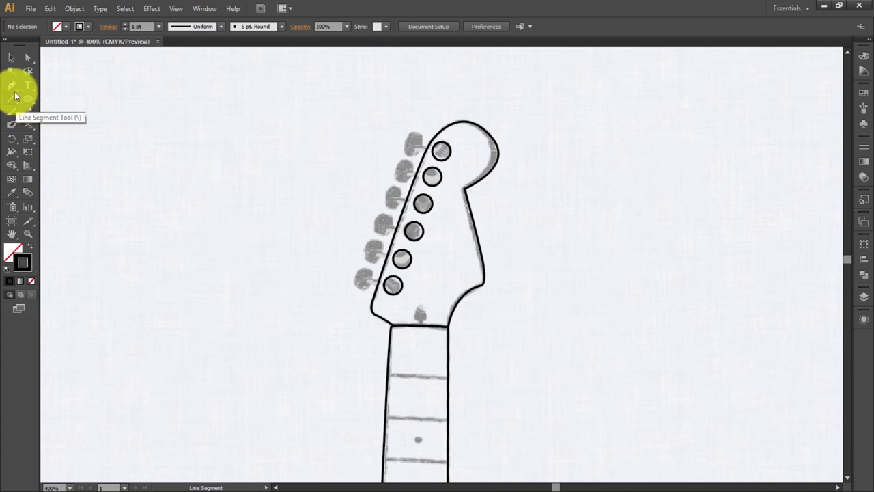
pyautogui.click(14, 88)
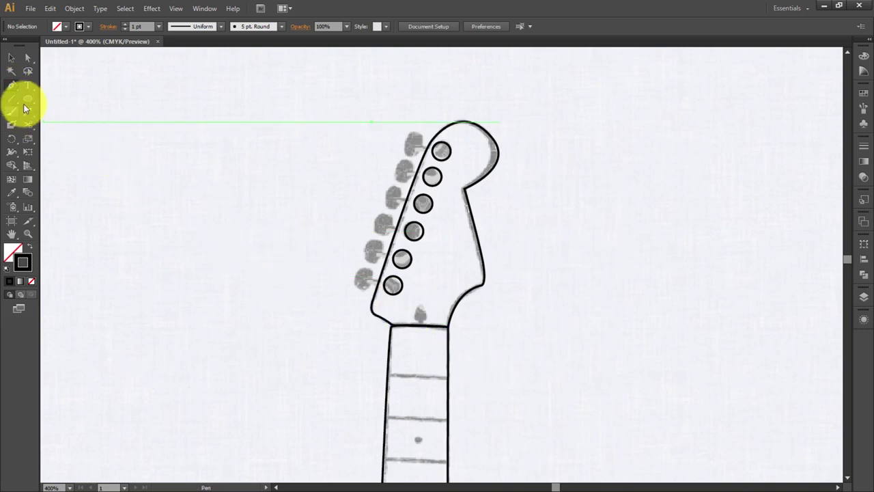
pyautogui.moveTo(27, 98); pyautogui.dragTo(83, 103)
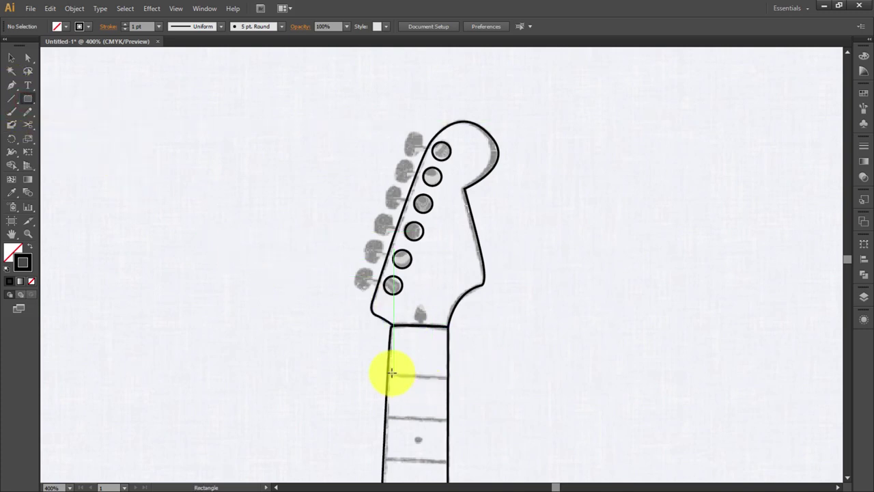
pyautogui.moveTo(403, 379); pyautogui.dragTo(445, 377)
pyautogui.moveTo(499, 427); pyautogui.dragTo(416, 312)
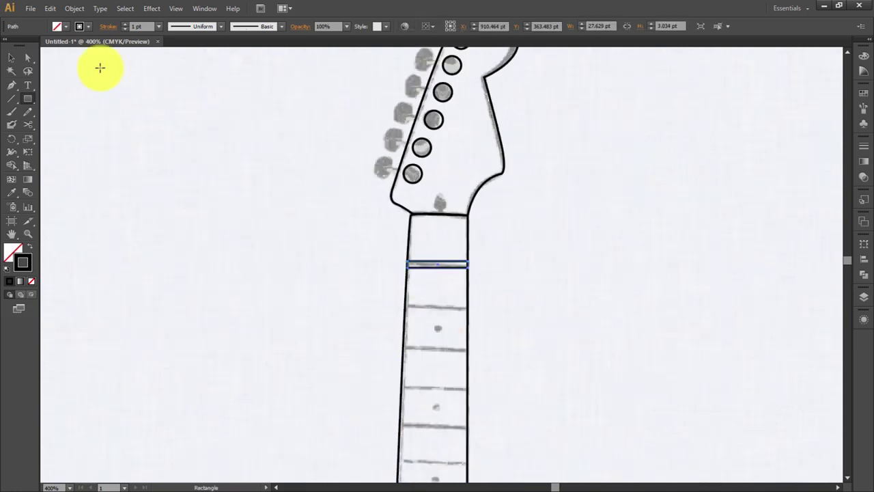
# Copy the fret rectangle down onto the next fret line.
pyautogui.click(11, 57)
pyautogui.click(131, 130)
pyautogui.click(456, 266)
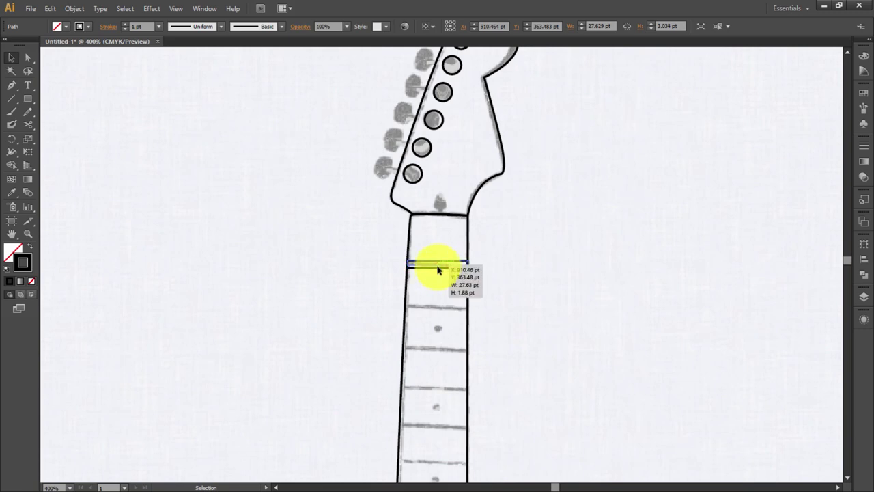
pyautogui.moveTo(446, 267); pyautogui.dragTo(444, 309)
# Move the upper fret onto its sketched line and Alt-drag fret copies down the neck.
pyautogui.scroll(-3, 464, 325)
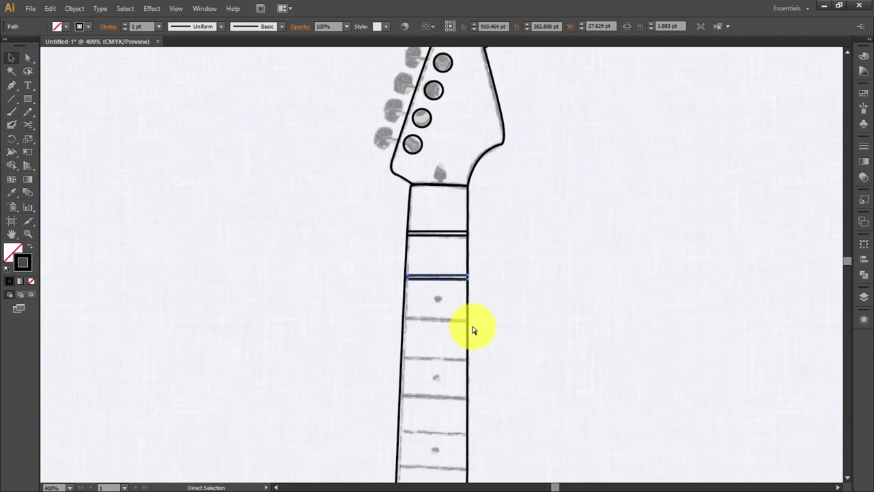
pyautogui.keyDown('ctrl'); pyautogui.click(471, 331); pyautogui.keyUp('ctrl')
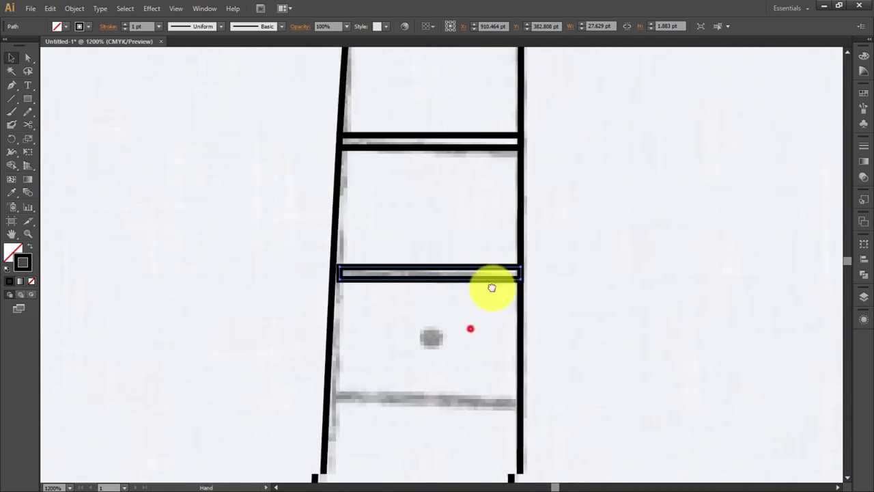
pyautogui.click(519, 257)
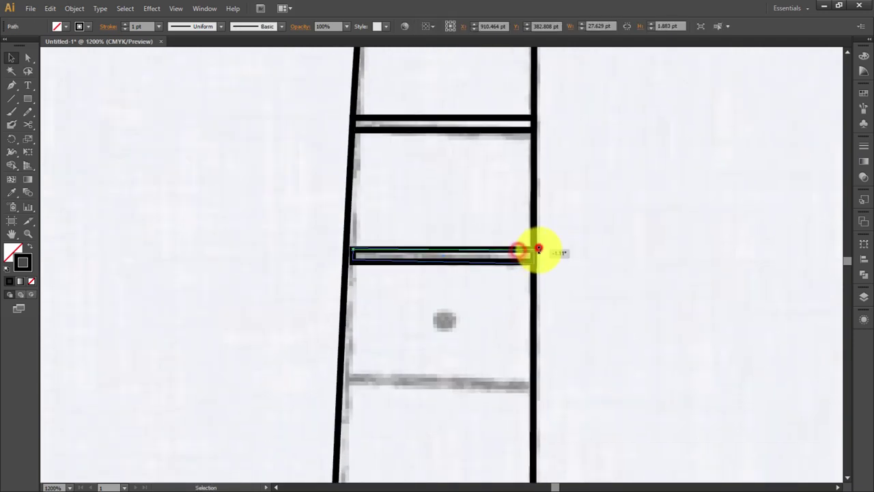
pyautogui.click(502, 261)
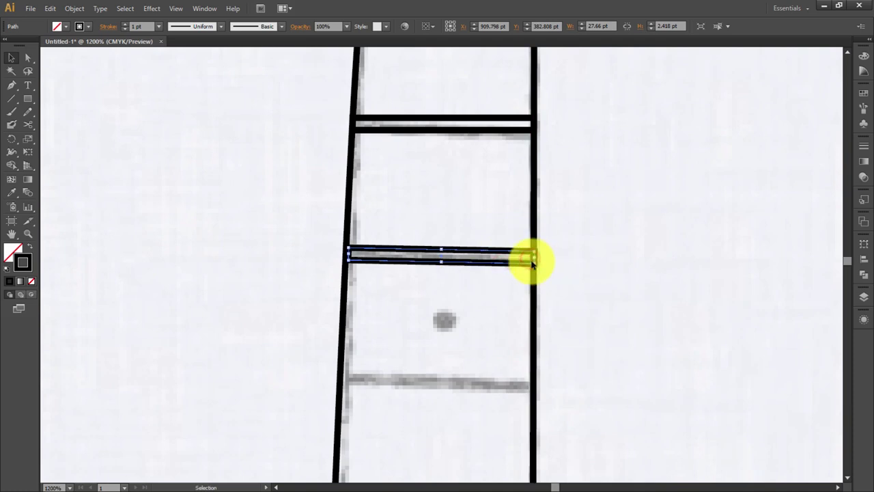
pyautogui.click(520, 133)
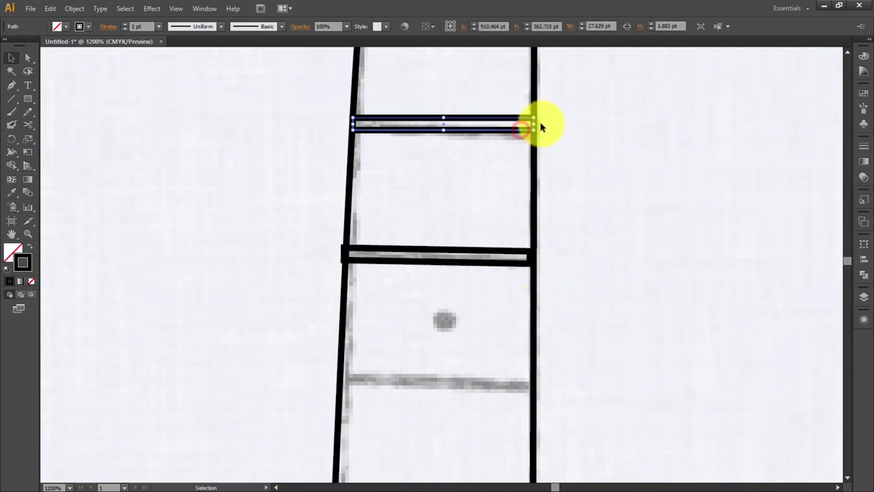
pyautogui.moveTo(520, 127); pyautogui.dragTo(504, 135)
pyautogui.moveTo(518, 266)
pyautogui.mouseDown()
pyautogui.moveTo(484, 386)
pyautogui.moveTo(519, 193)
pyautogui.mouseUp()
pyautogui.hotkey('ctrl', '-')
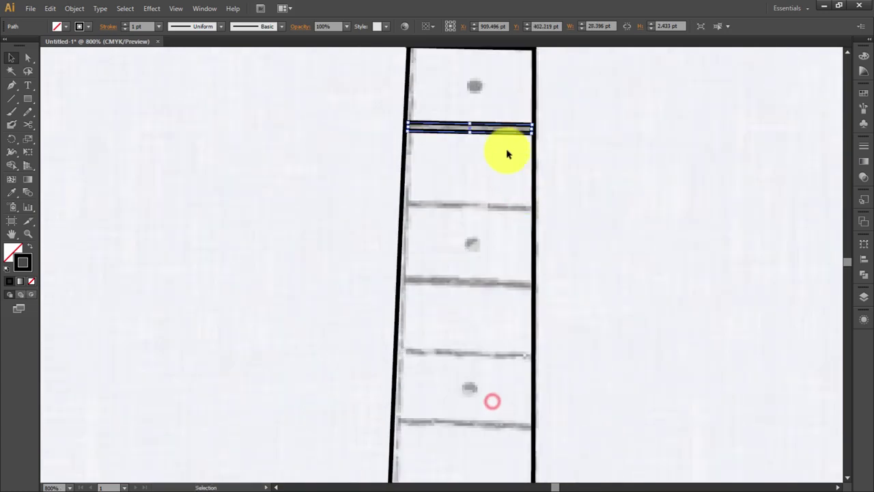
pyautogui.moveTo(507, 133)
pyautogui.mouseDown()
pyautogui.moveTo(481, 288)
pyautogui.moveTo(481, 423)
pyautogui.mouseUp()
pyautogui.moveTo(511, 452); pyautogui.dragTo(521, 299)
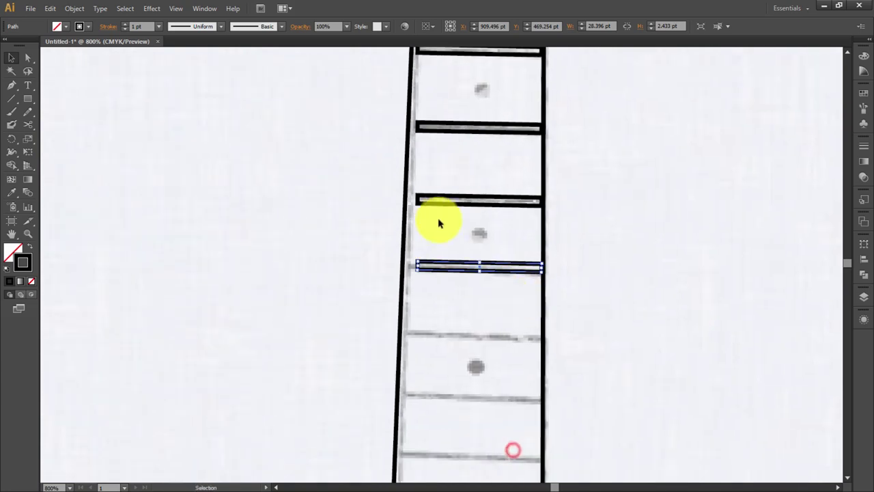
# Stretch the left ends of the first frets out to the fingerboard's left edge.
pyautogui.keyDown('shift'); pyautogui.click(445, 204); pyautogui.keyUp('shift')
pyautogui.keyDown('shift'); pyautogui.click(469, 129); pyautogui.keyUp('shift')
pyautogui.moveTo(415, 198); pyautogui.dragTo(409, 198)
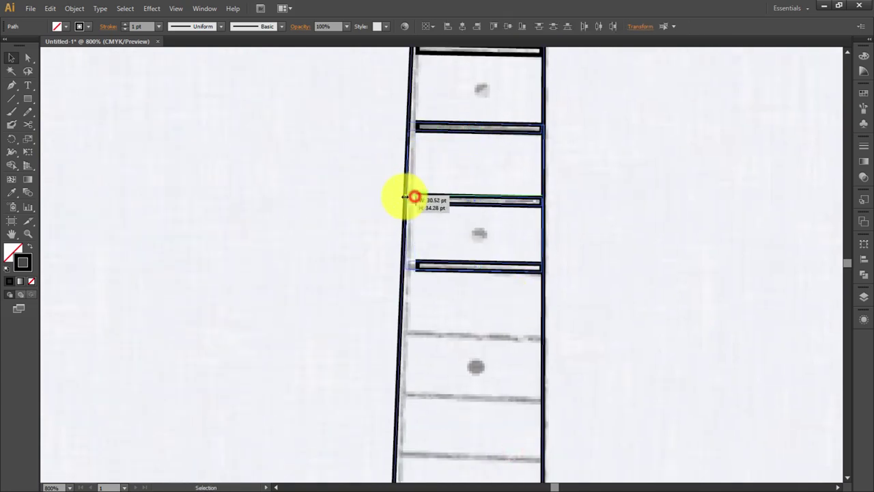
pyautogui.moveTo(445, 165); pyautogui.dragTo(445, 218)
pyautogui.click(620, 195)
pyautogui.click(414, 318)
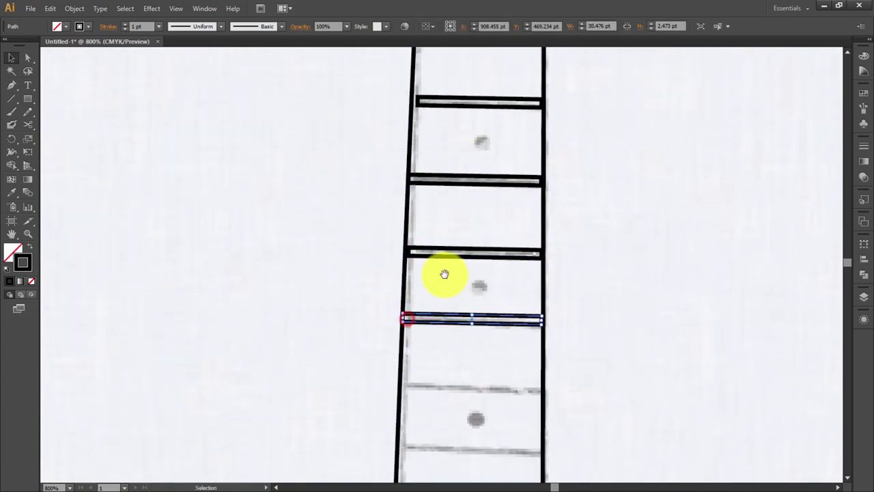
pyautogui.moveTo(444, 274); pyautogui.dragTo(445, 318)
pyautogui.click(433, 140)
pyautogui.moveTo(415, 143); pyautogui.dragTo(409, 143)
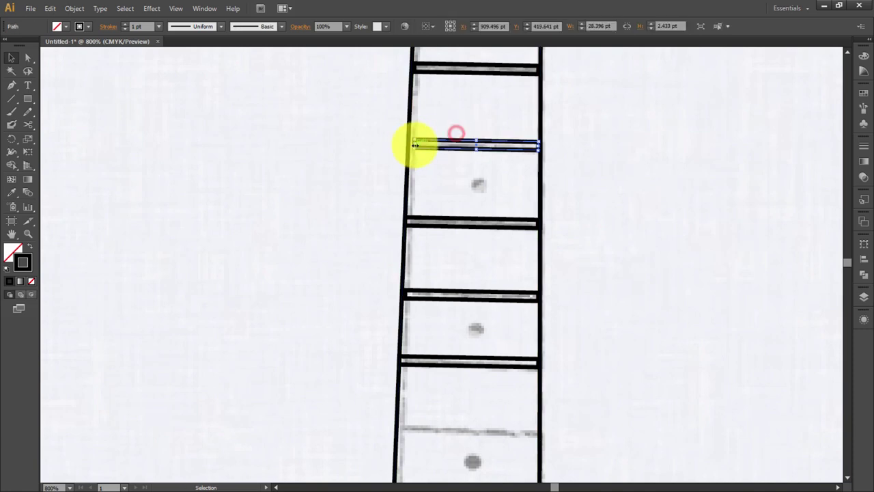
# Copy more frets down with Ctrl+D and nudge a misplaced copy onto its sketched line.
pyautogui.scroll(-5, 448, 117)
pyautogui.moveTo(484, 186); pyautogui.dragTo(478, 256)
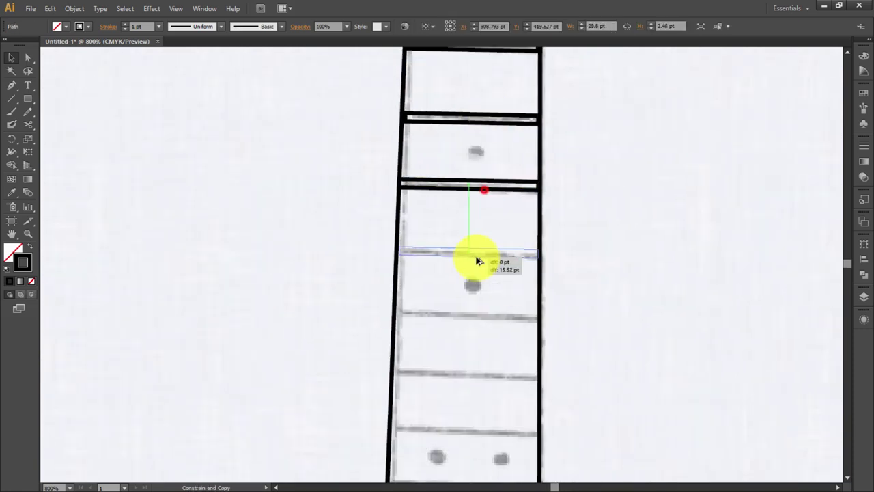
pyautogui.hotkey('ctrl', 'd')
pyautogui.hotkey('ctrl', 'd')
pyautogui.click(478, 367)
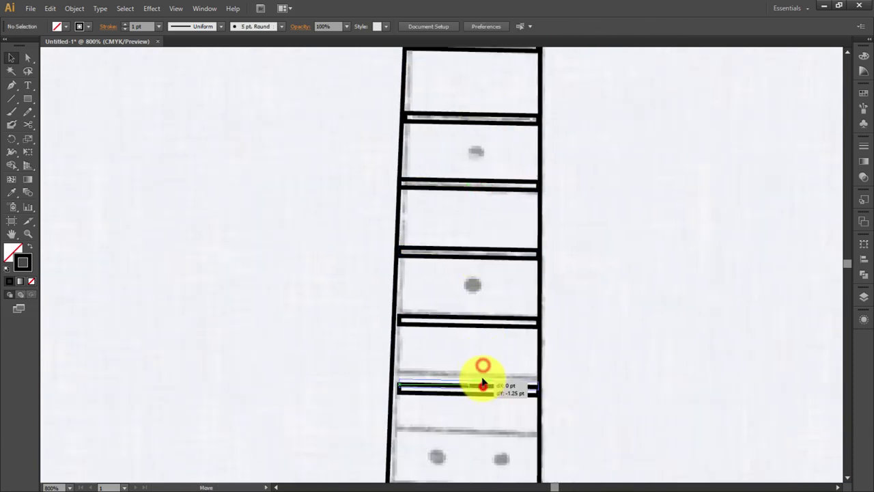
pyautogui.moveTo(481, 392); pyautogui.dragTo(480, 373)
pyautogui.click(400, 320)
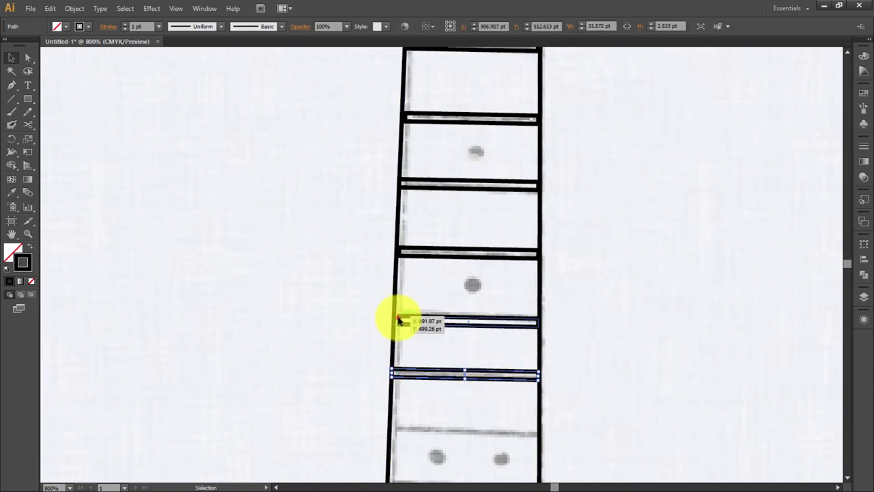
pyautogui.click(431, 293)
pyautogui.click(445, 355)
pyautogui.scroll(-4, 464, 293)
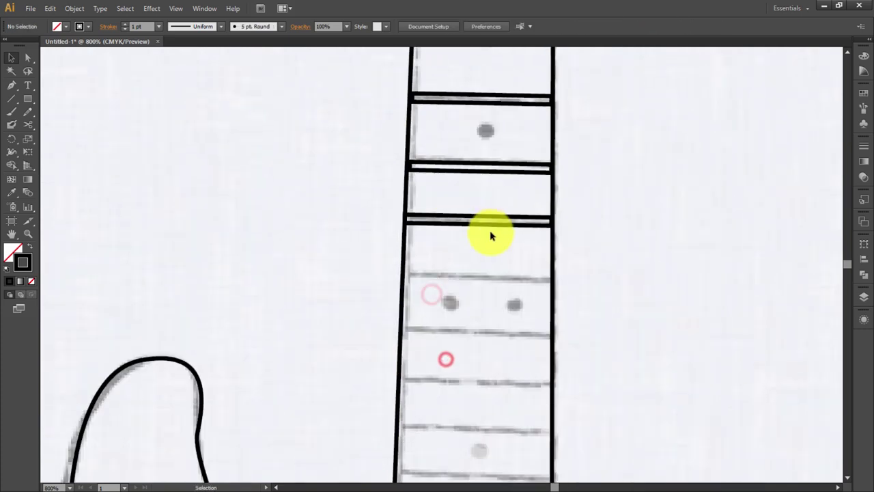
pyautogui.moveTo(495, 224); pyautogui.dragTo(484, 287)
pyautogui.scroll(-1, 507, 273)
# Copy further fret bars down the neck toward its base.
pyautogui.hotkey('ctrl', '0')
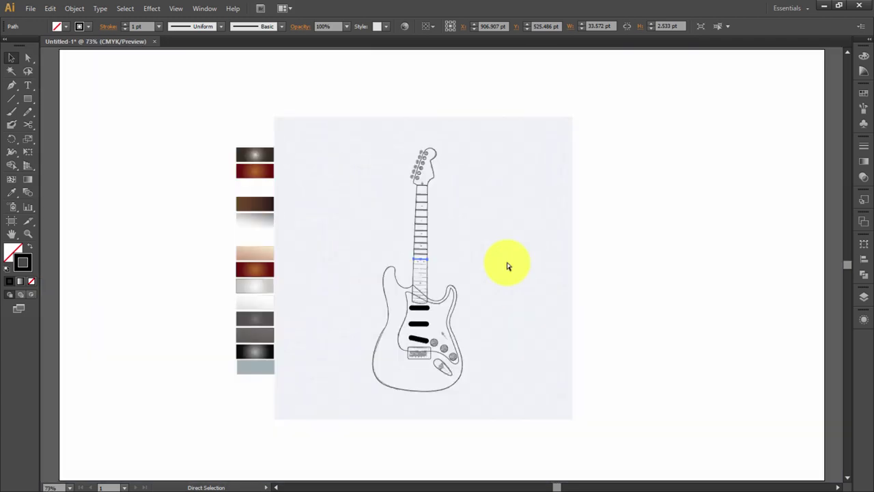
pyautogui.scroll(5, 507, 267)
pyautogui.hscroll(-2, 556, 225)
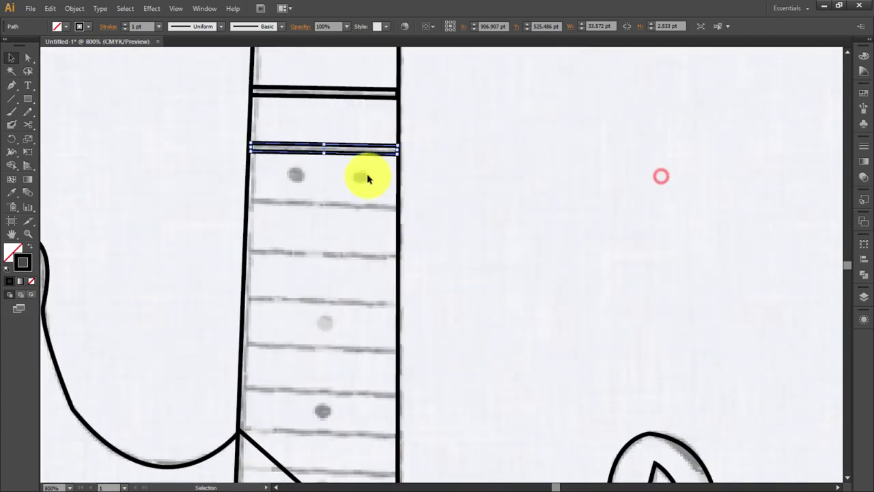
pyautogui.moveTo(369, 151); pyautogui.dragTo(364, 212)
pyautogui.moveTo(364, 205)
pyautogui.mouseDown()
pyautogui.moveTo(342, 357)
pyautogui.moveTo(355, 385)
pyautogui.moveTo(345, 439)
pyautogui.mouseUp()
pyautogui.click(335, 452)
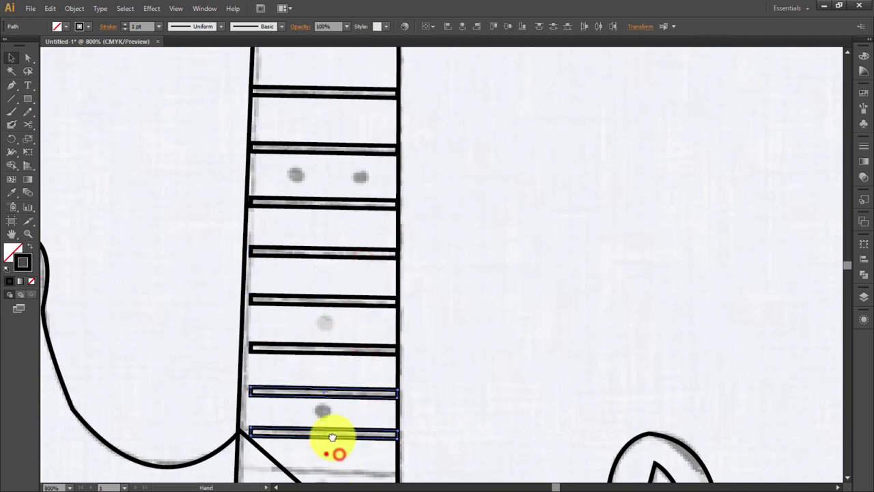
pyautogui.scroll(-3, 403, 332)
pyautogui.hscroll(-1, 404, 332)
pyautogui.moveTo(406, 333); pyautogui.dragTo(396, 437)
pyautogui.scroll(-5, 503, 331)
pyautogui.hscroll(-1, 504, 332)
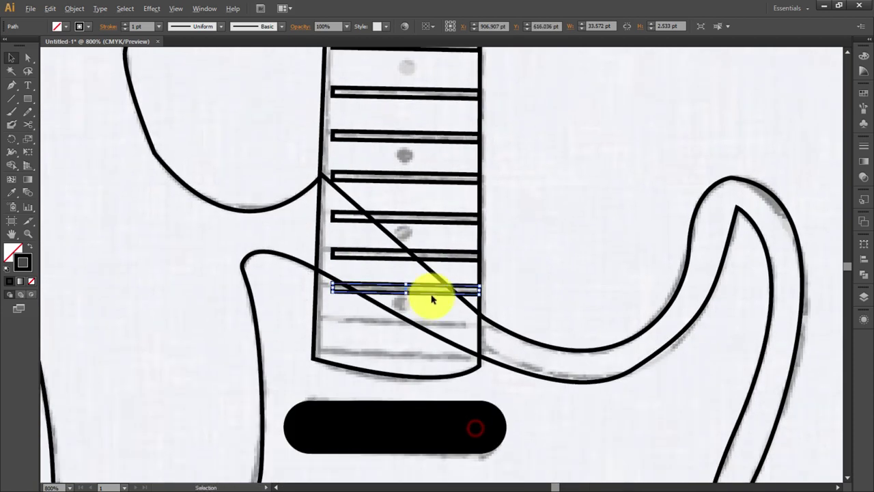
pyautogui.keyDown('alt'); pyautogui.moveTo(433, 294); pyautogui.dragTo(433, 328); pyautogui.keyUp('alt')
pyautogui.click(435, 362)
# Shift-select the eight lower frets and stretch them all to the neck's left edge.
pyautogui.click(438, 354)
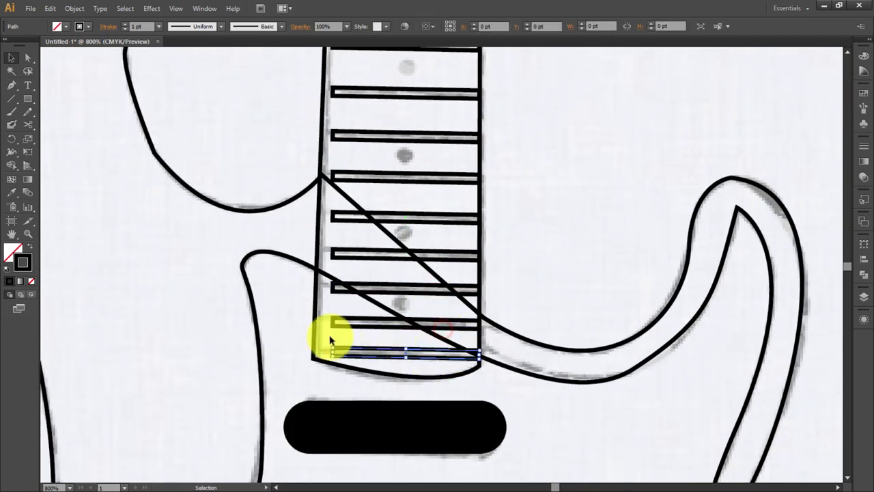
pyautogui.keyDown('shift'); pyautogui.click(351, 327); pyautogui.keyUp('shift')
pyautogui.keyDown('shift'); pyautogui.click(343, 292); pyautogui.keyUp('shift')
pyautogui.keyDown('shift'); pyautogui.click(356, 255); pyautogui.keyUp('shift')
pyautogui.keyDown('shift'); pyautogui.click(354, 218); pyautogui.keyUp('shift')
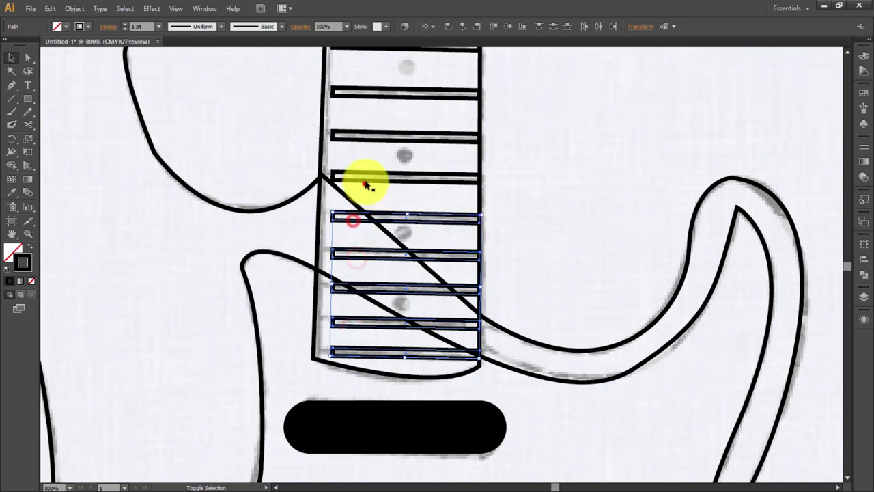
pyautogui.keyDown('shift'); pyautogui.click(362, 180); pyautogui.keyUp('shift')
pyautogui.keyDown('shift'); pyautogui.click(357, 140); pyautogui.keyUp('shift')
pyautogui.keyDown('shift'); pyautogui.click(356, 96); pyautogui.keyUp('shift')
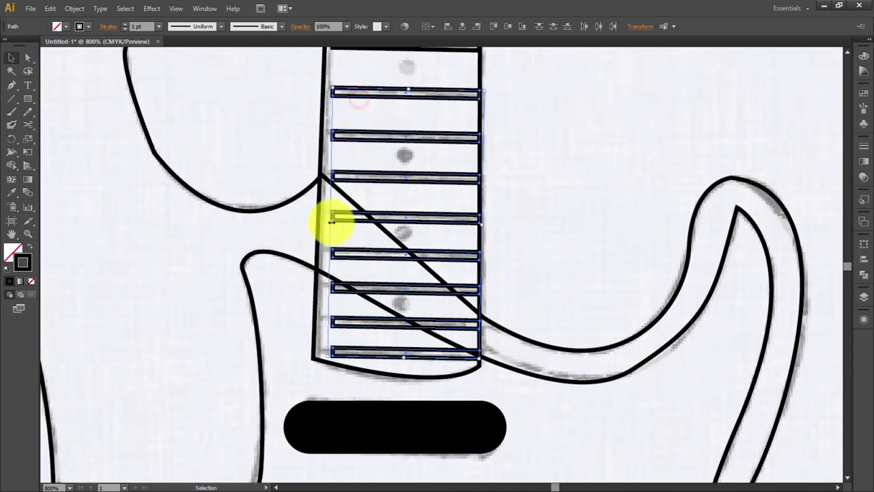
pyautogui.moveTo(331, 223); pyautogui.dragTo(317, 225)
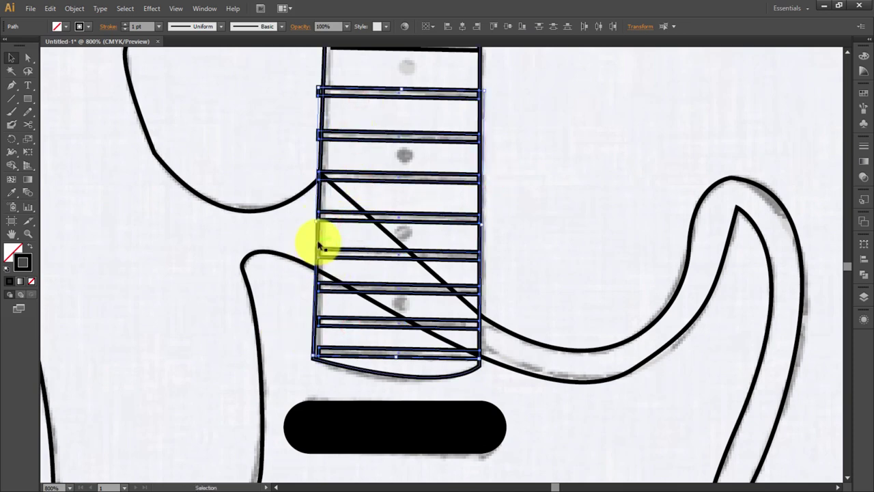
# Nudge two fret bars up onto their sketched fret lines, then fit the guitar in view.
pyautogui.click(359, 239)
pyautogui.click(331, 350)
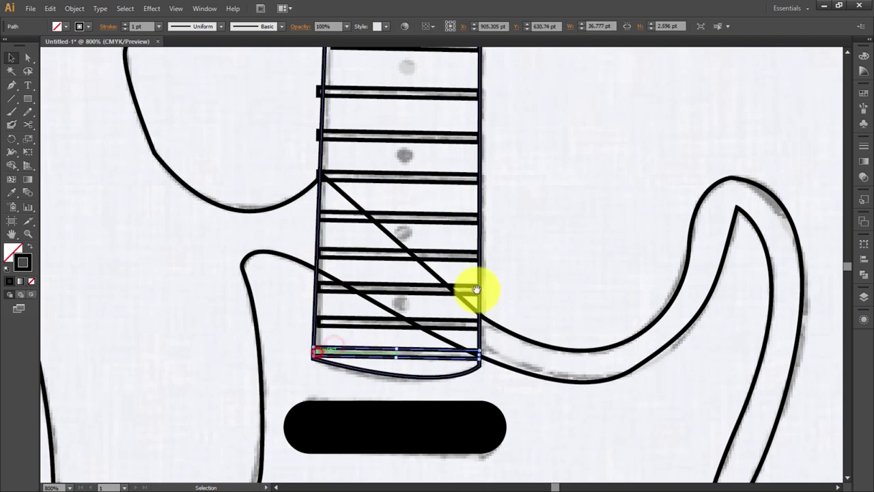
pyautogui.moveTo(523, 235); pyautogui.dragTo(511, 407)
pyautogui.click(345, 310)
pyautogui.click(305, 311)
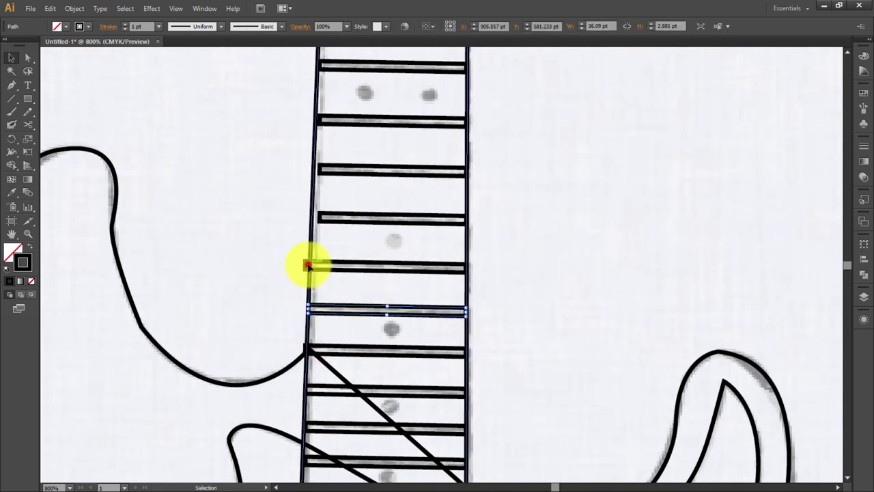
pyautogui.moveTo(307, 311); pyautogui.dragTo(305, 266)
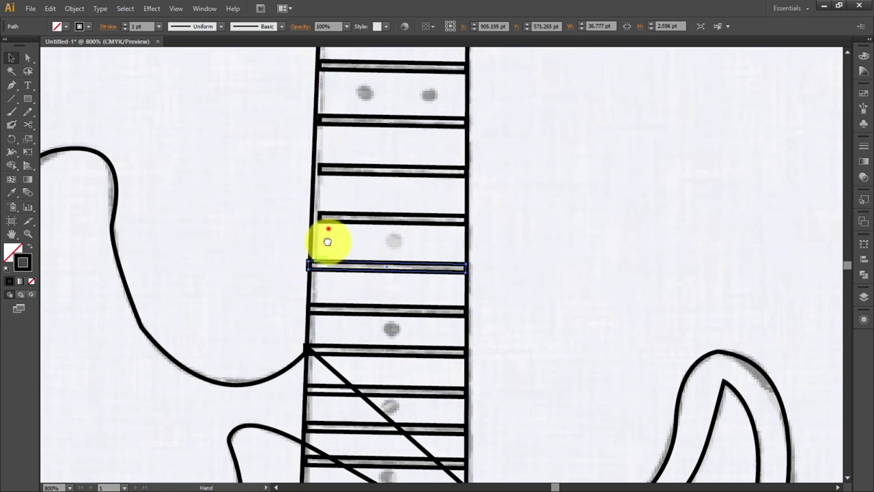
pyautogui.scroll(3, 326, 273)
pyautogui.click(316, 319)
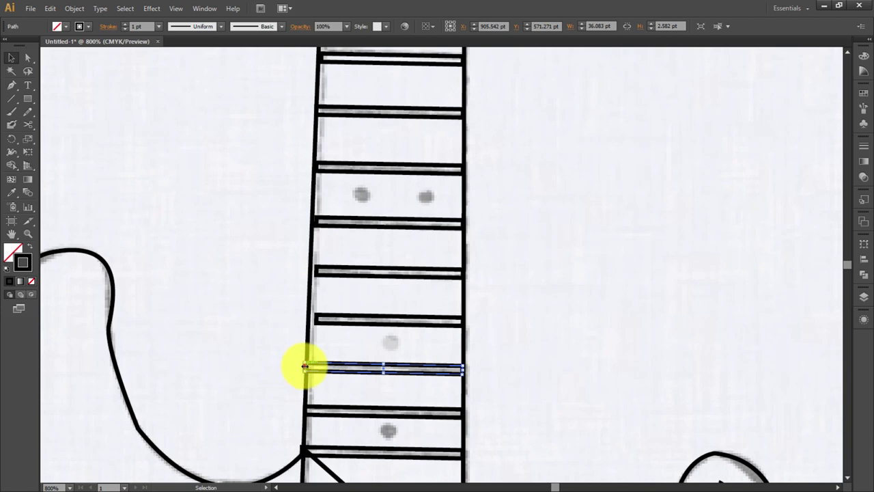
pyautogui.moveTo(304, 366)
pyautogui.mouseDown()
pyautogui.moveTo(319, 321)
pyautogui.moveTo(306, 311)
pyautogui.mouseUp()
pyautogui.scroll(1, 342, 328)
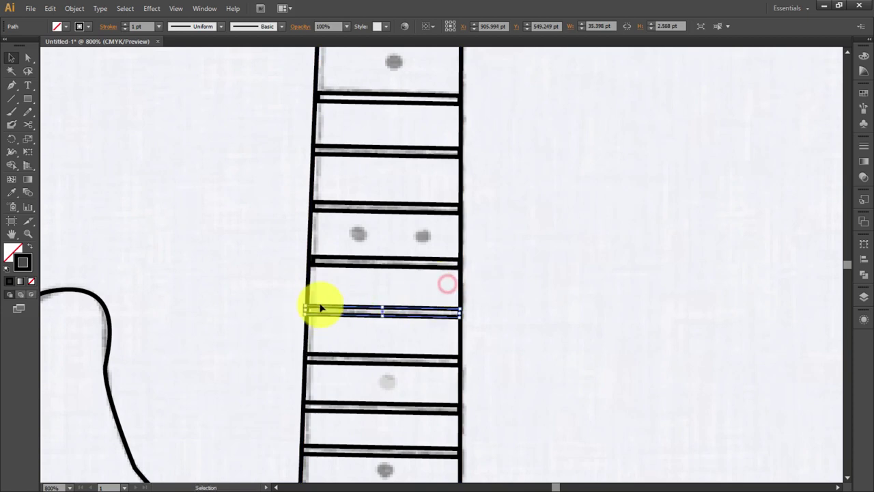
pyautogui.click(594, 293)
pyautogui.hotkey('ctrl', '0')
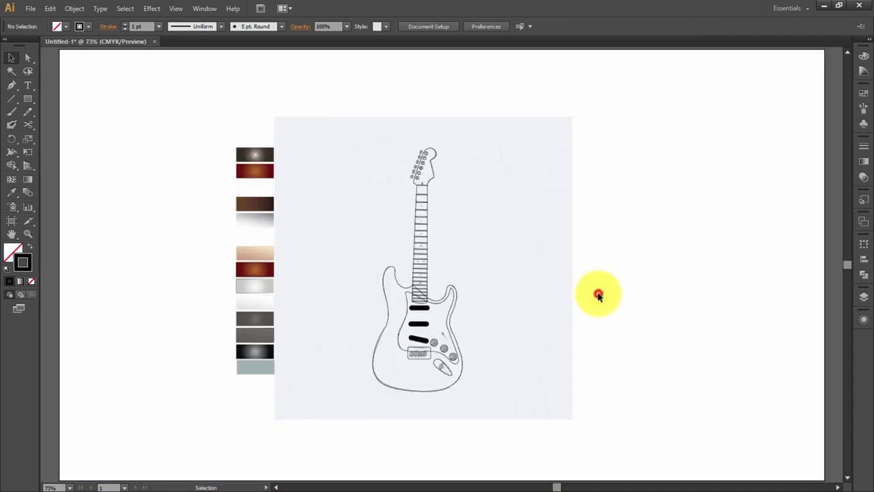
# Fill the headstock outline with the red-brown gradient.
pyautogui.hotkey('ctrl', '+')
pyautogui.hotkey('ctrl', '+')
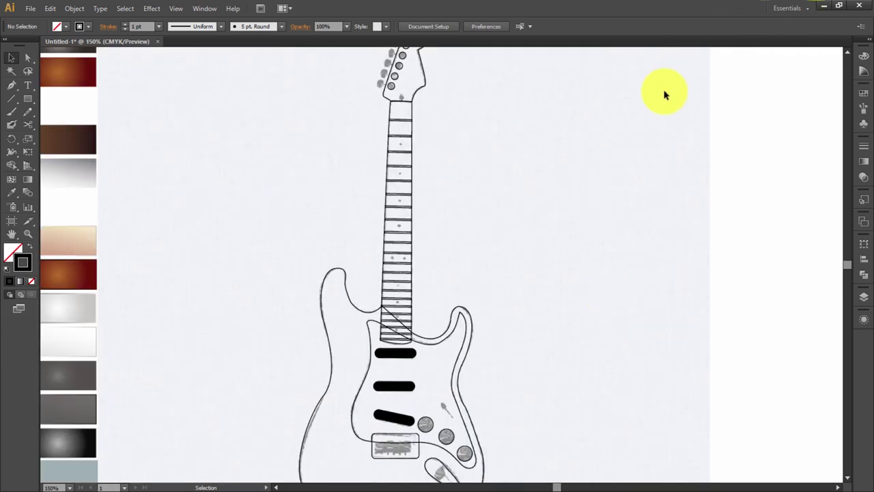
pyautogui.moveTo(386, 256); pyautogui.dragTo(416, 240)
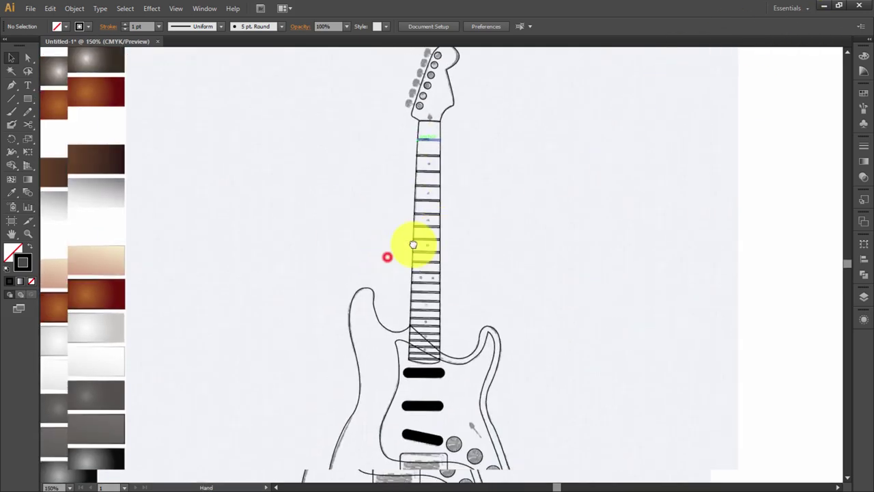
pyautogui.click(457, 109)
pyautogui.scroll(1, 483, 126)
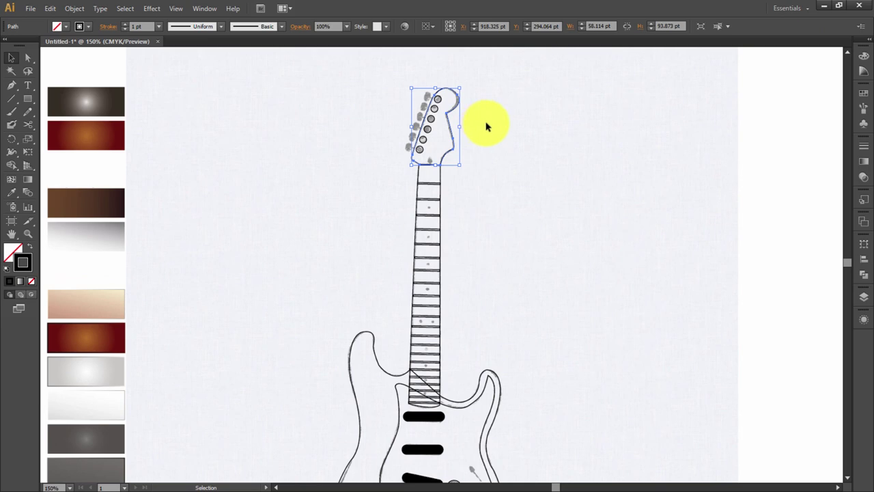
pyautogui.click(103, 140)
pyautogui.click(497, 113)
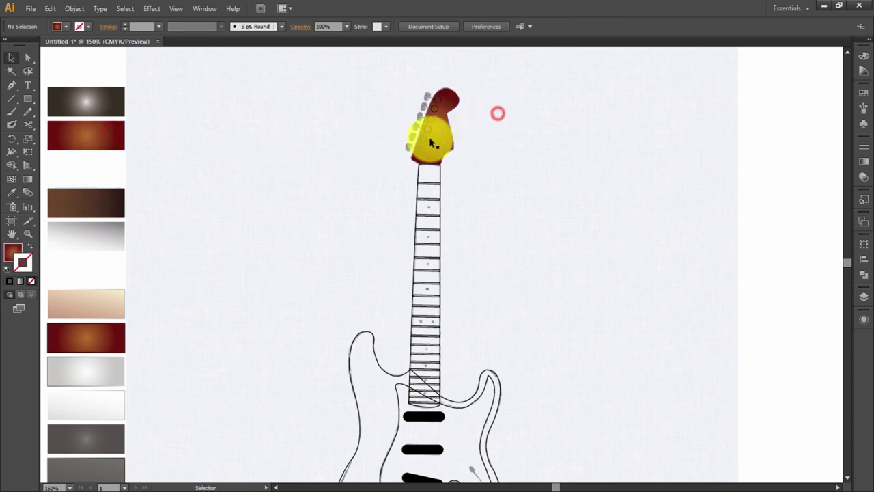
# Shift-select all six tuning-peg circles on the headstock.
pyautogui.click(420, 148)
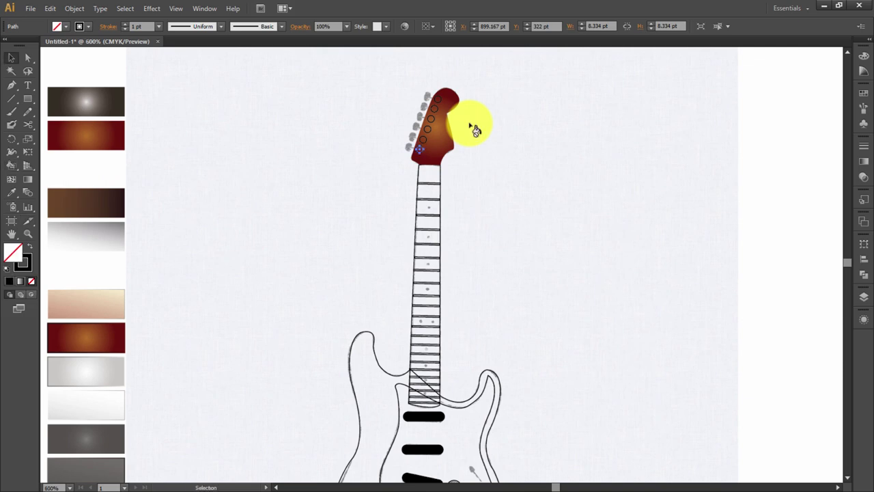
pyautogui.hotkey('ctrl', '+')
pyautogui.hotkey('ctrl', '+')
pyautogui.moveTo(468, 143); pyautogui.dragTo(503, 380)
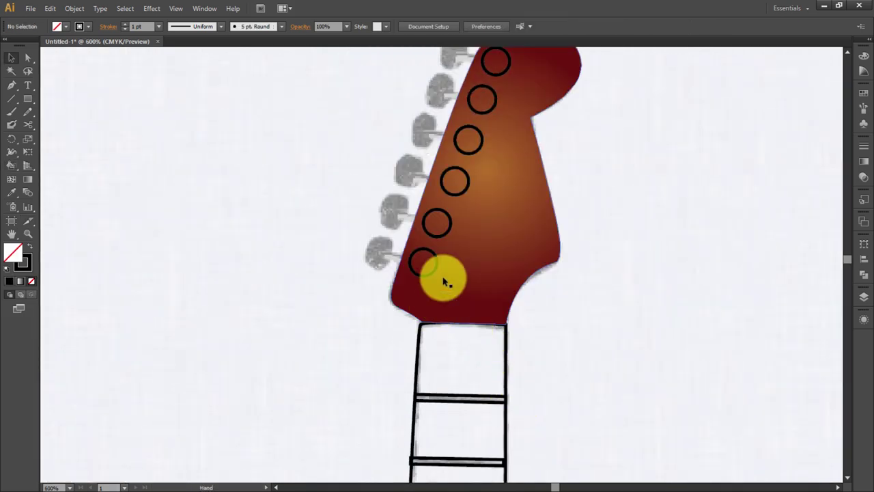
pyautogui.click(434, 272)
pyautogui.keyDown('shift'); pyautogui.click(449, 224); pyautogui.keyUp('shift')
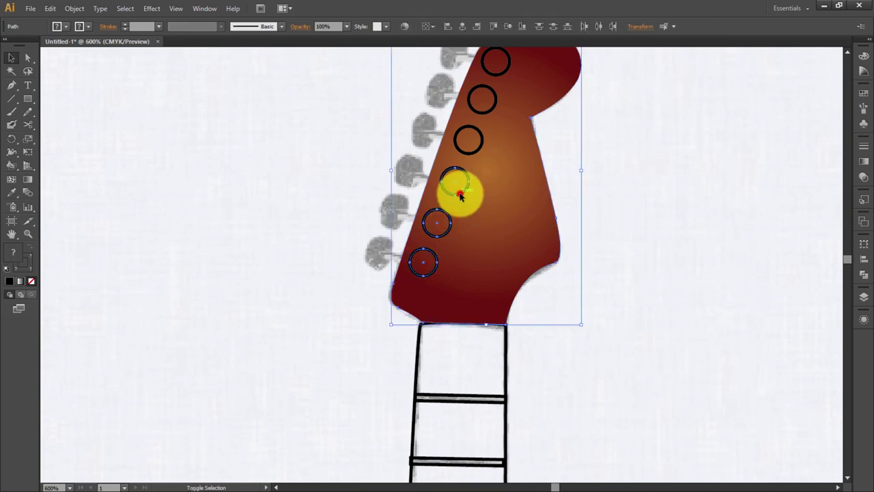
pyautogui.click(581, 156)
pyautogui.click(475, 147)
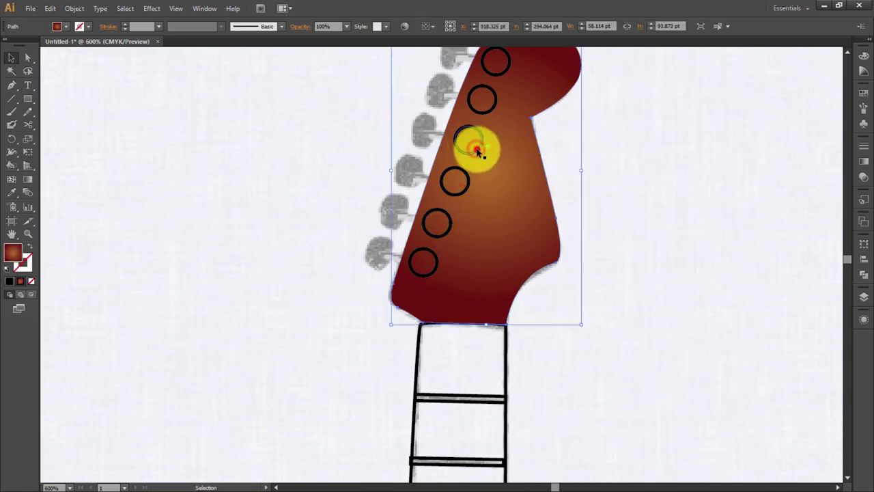
pyautogui.click(478, 131)
pyautogui.keyDown('shift'); pyautogui.click(479, 111); pyautogui.keyUp('shift')
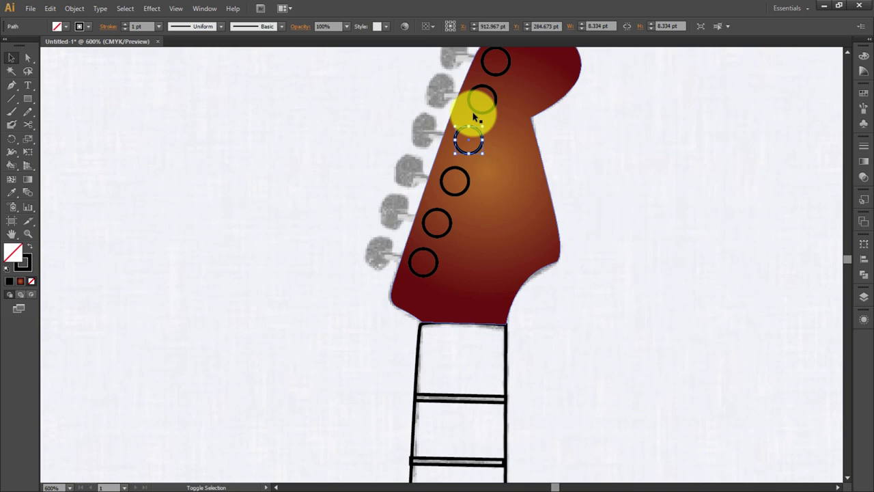
pyautogui.keyDown('shift'); pyautogui.click(496, 75); pyautogui.keyUp('shift')
pyautogui.keyDown('shift'); pyautogui.click(469, 183); pyautogui.keyUp('shift')
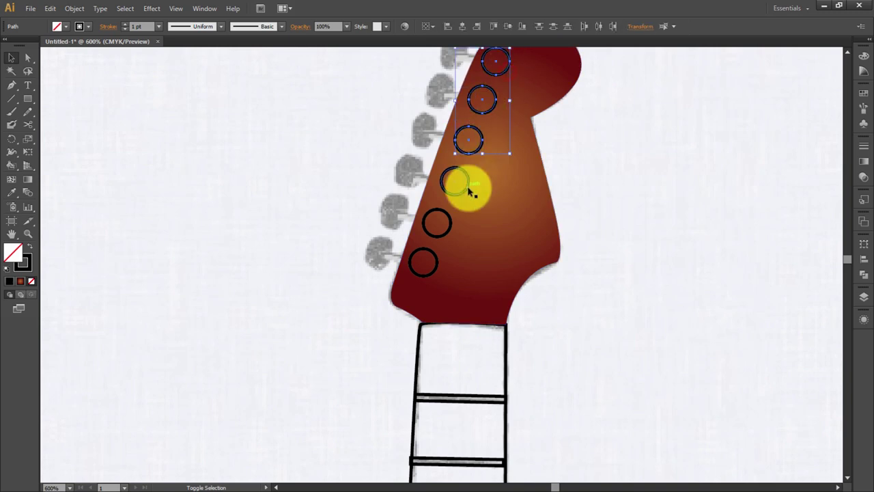
pyautogui.keyDown('shift'); pyautogui.click(443, 237); pyautogui.keyUp('shift')
pyautogui.keyDown('shift'); pyautogui.click(433, 260); pyautogui.keyUp('shift')
# Eyedropper the dark grey radial gradient onto the selected pegs, then deselect.
pyautogui.scroll(-1, 407, 350)
pyautogui.scroll(-1, 412, 349)
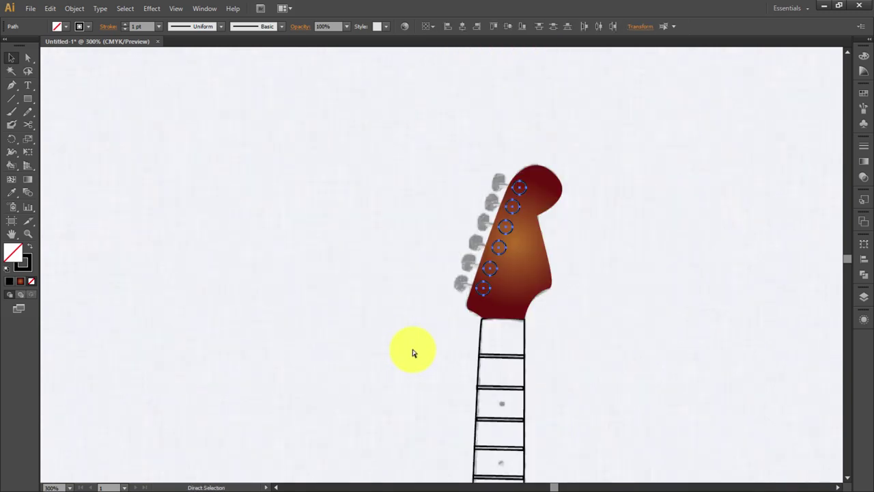
pyautogui.scroll(-1, 412, 353)
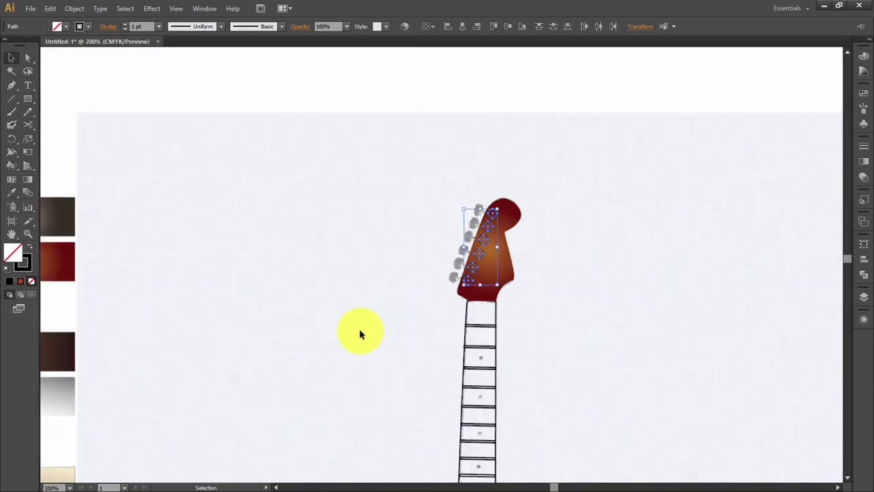
pyautogui.click(58, 218)
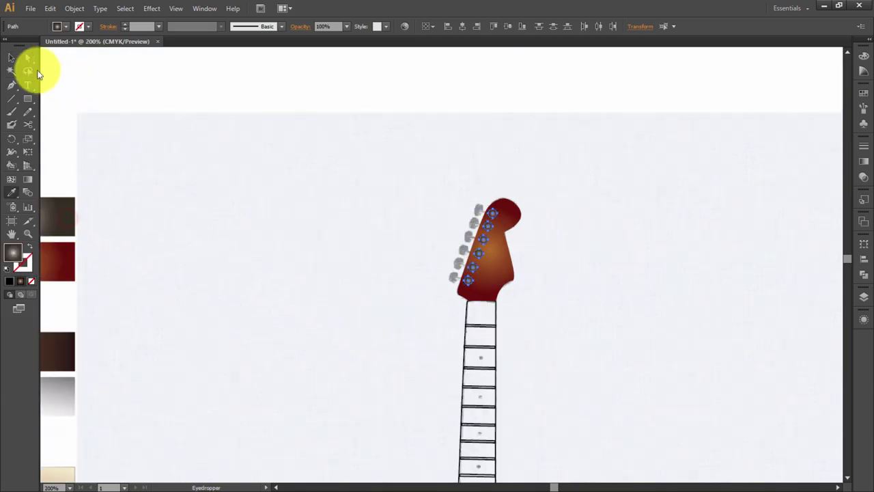
pyautogui.click(11, 58)
pyautogui.click(298, 156)
pyautogui.moveTo(645, 369); pyautogui.dragTo(581, 191)
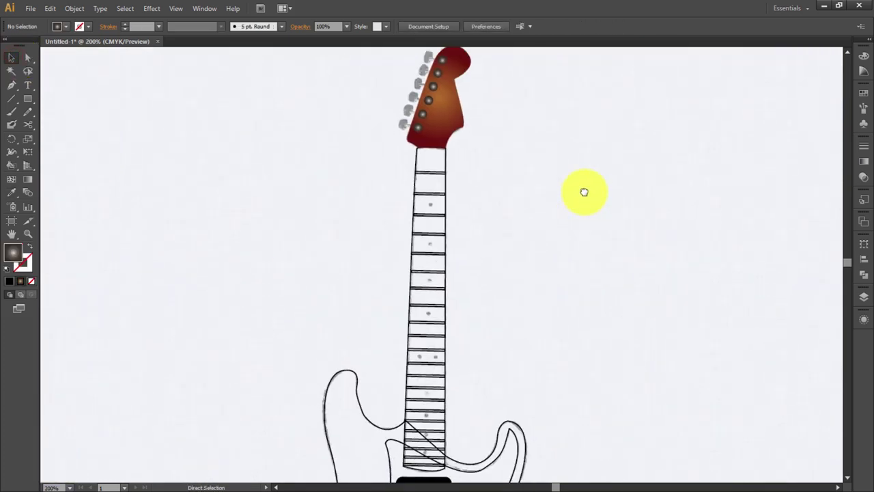
pyautogui.scroll(3, 584, 192)
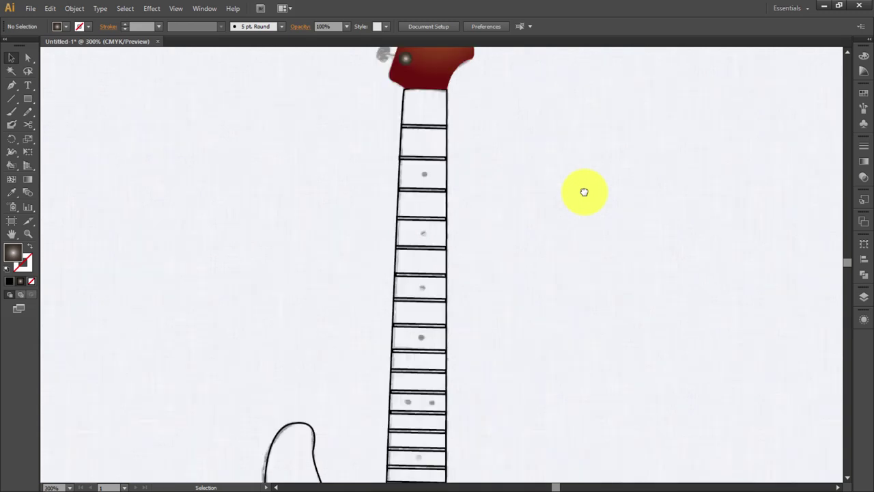
pyautogui.click(445, 239)
pyautogui.scroll(-2, 447, 242)
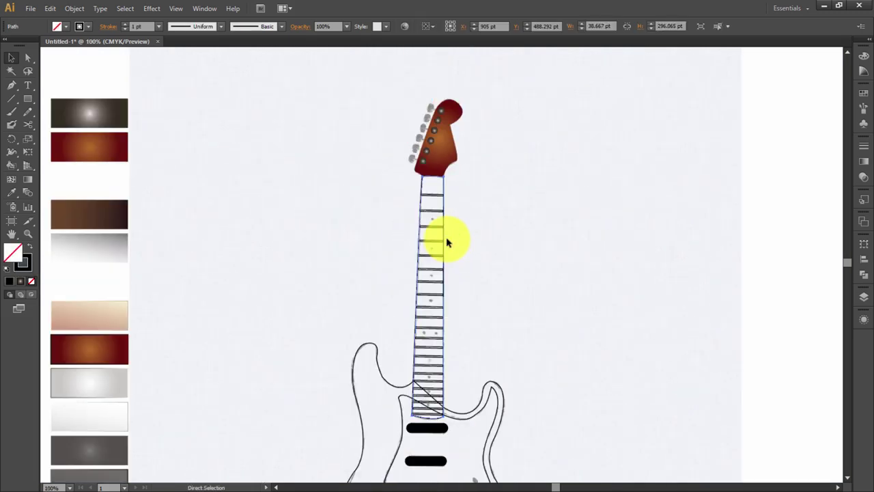
pyautogui.scroll(-2, 447, 242)
pyautogui.press('i')
pyautogui.click(228, 233)
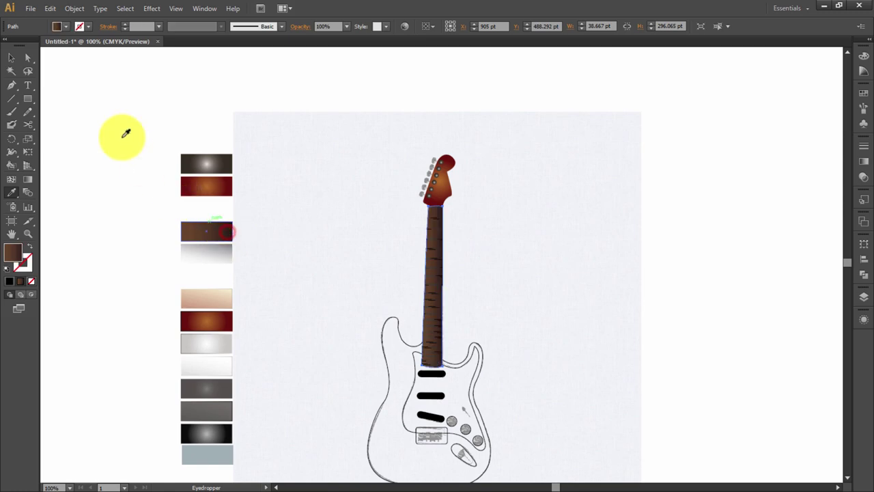
pyautogui.click(11, 58)
pyautogui.hotkey('ctrl', 'z')
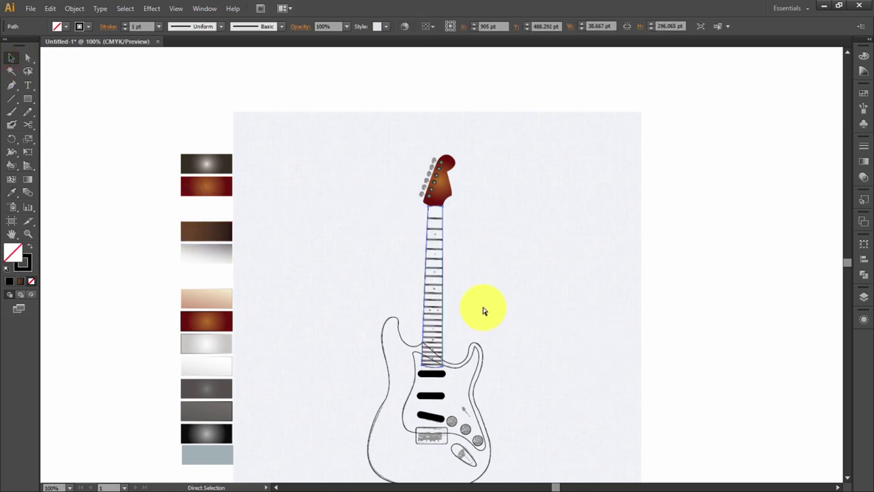
pyautogui.scroll(1, 483, 310)
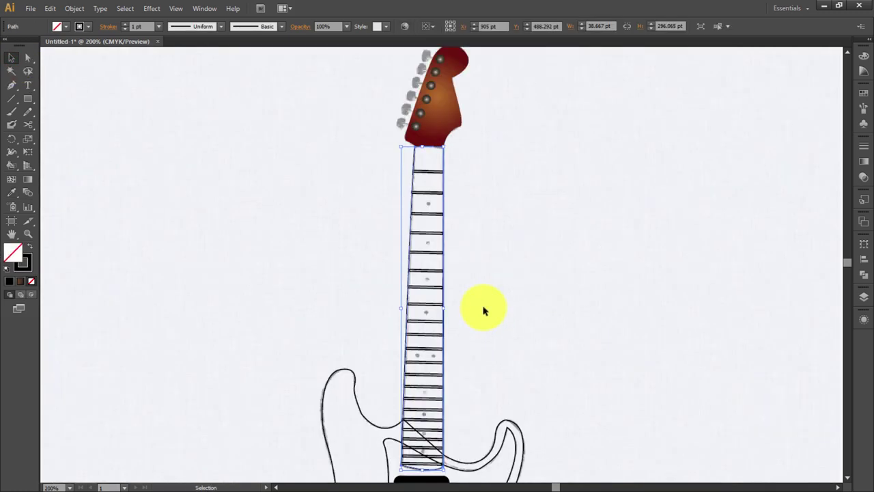
pyautogui.keyDown('shift'); pyautogui.click(431, 462); pyautogui.keyUp('shift')
pyautogui.keyDown('shift'); pyautogui.click(431, 455); pyautogui.keyUp('shift')
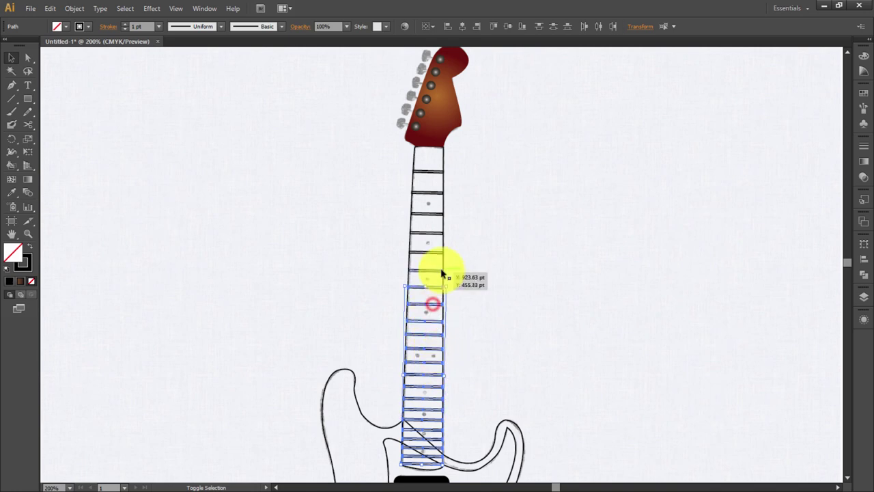
# Stretch the fret group up to the headstock and give it a very light grey (K=5) stroke.
pyautogui.moveTo(433, 294); pyautogui.dragTo(435, 267)
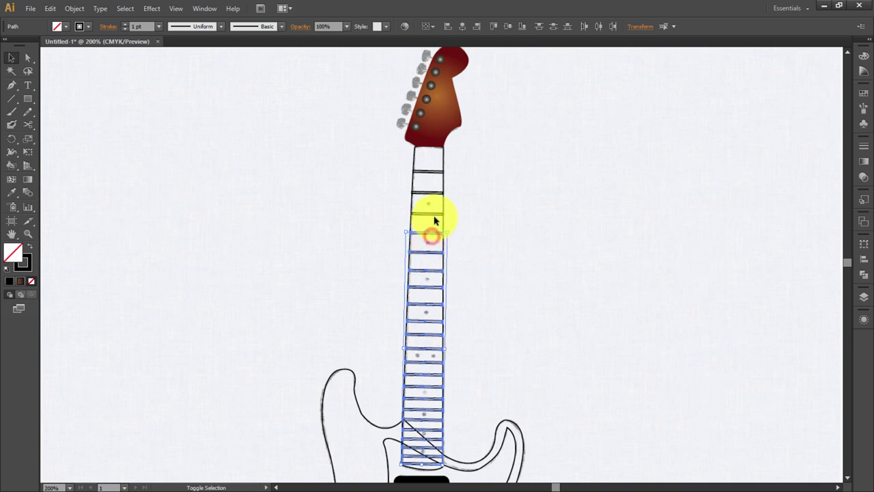
pyautogui.moveTo(437, 176); pyautogui.dragTo(435, 171)
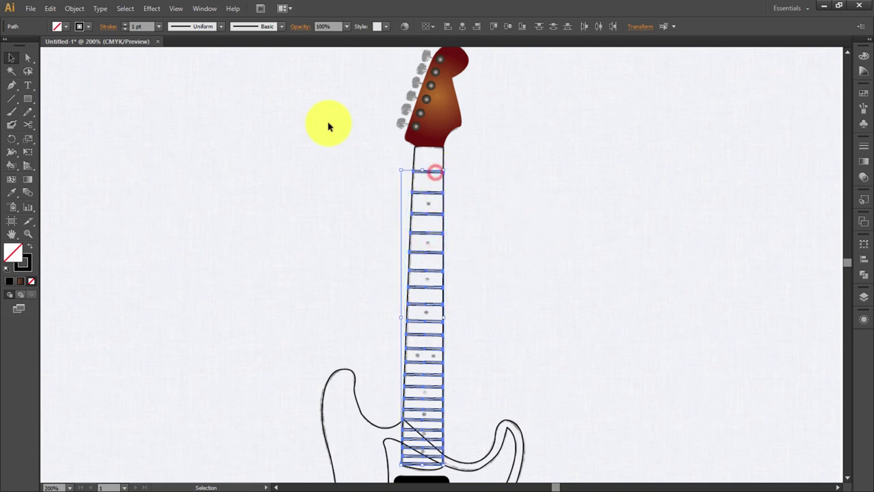
pyautogui.click(80, 26)
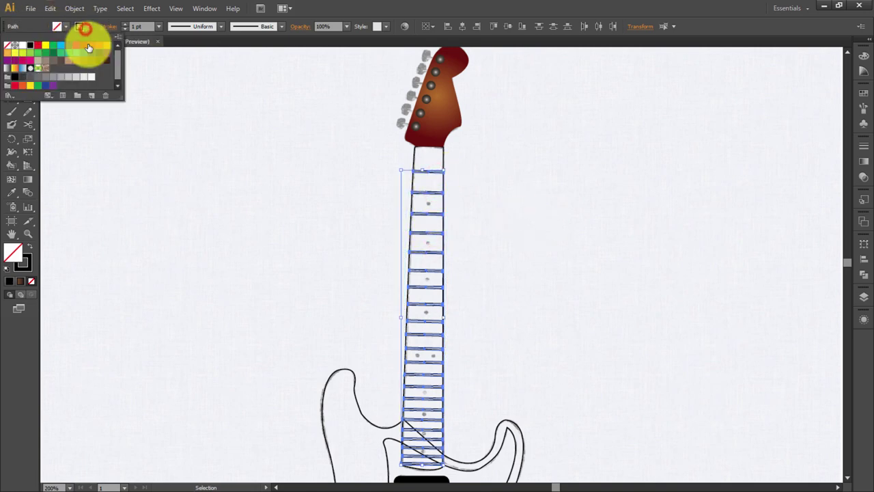
pyautogui.click(94, 80)
pyautogui.click(478, 247)
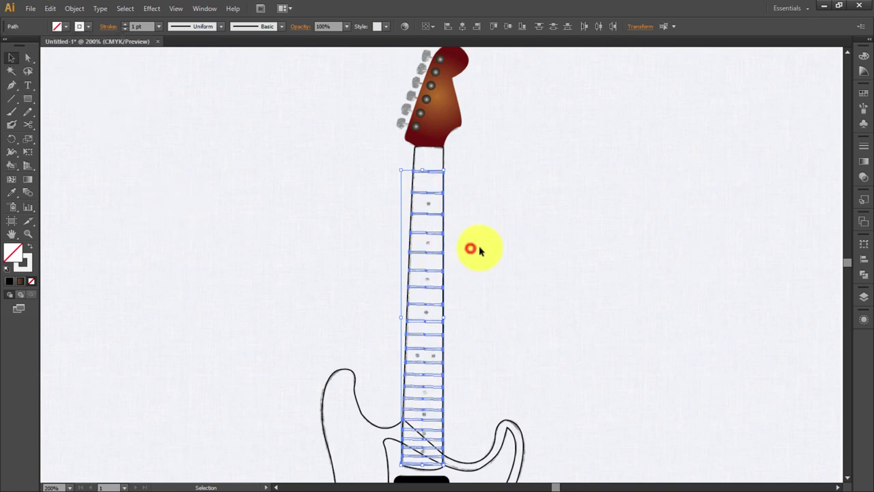
# Select the fret lines along the neck and swap their fill and stroke colours.
pyautogui.hotkey('ctrl', '+')
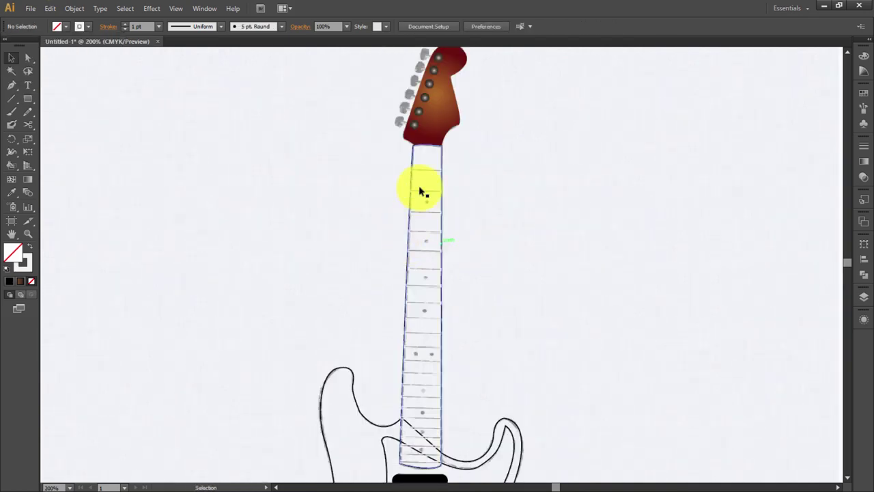
pyautogui.moveTo(426, 156); pyautogui.dragTo(426, 456)
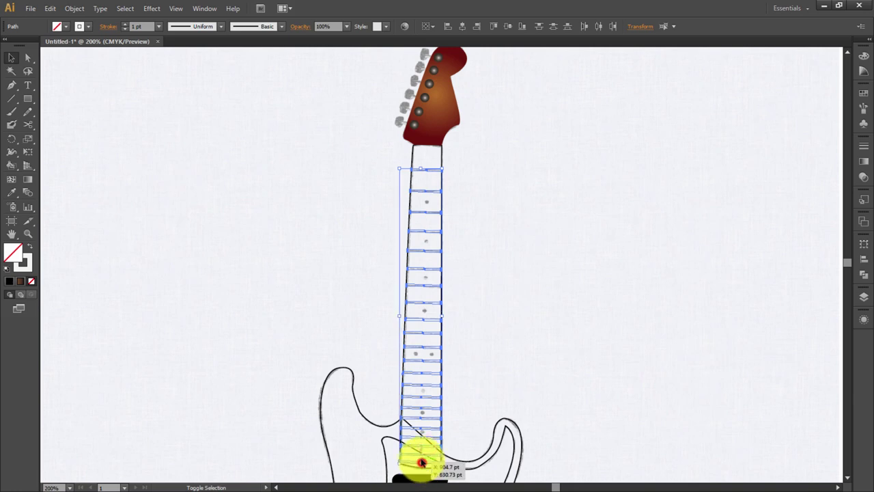
pyautogui.click(30, 250)
pyautogui.click(572, 320)
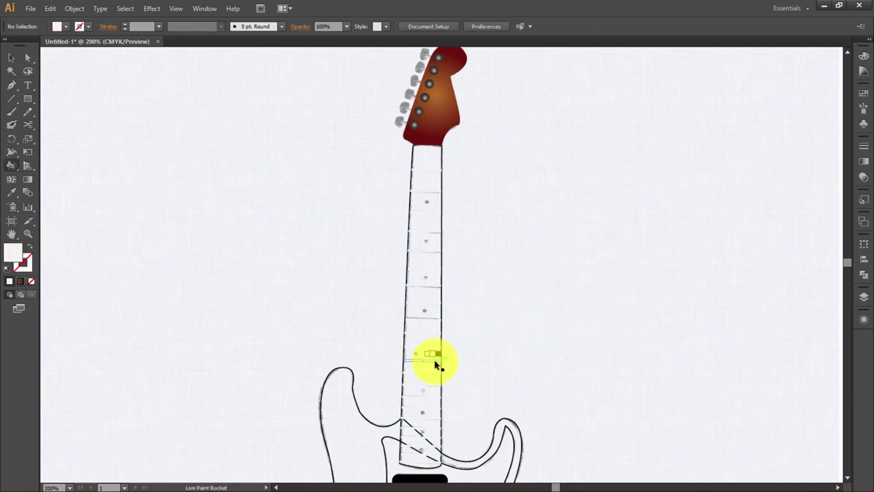
pyautogui.press('v')
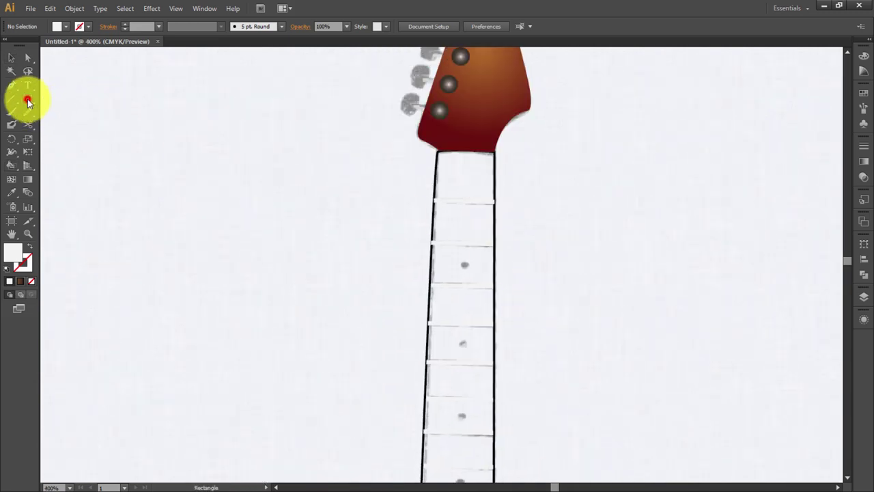
pyautogui.moveTo(28, 101); pyautogui.dragTo(66, 125)
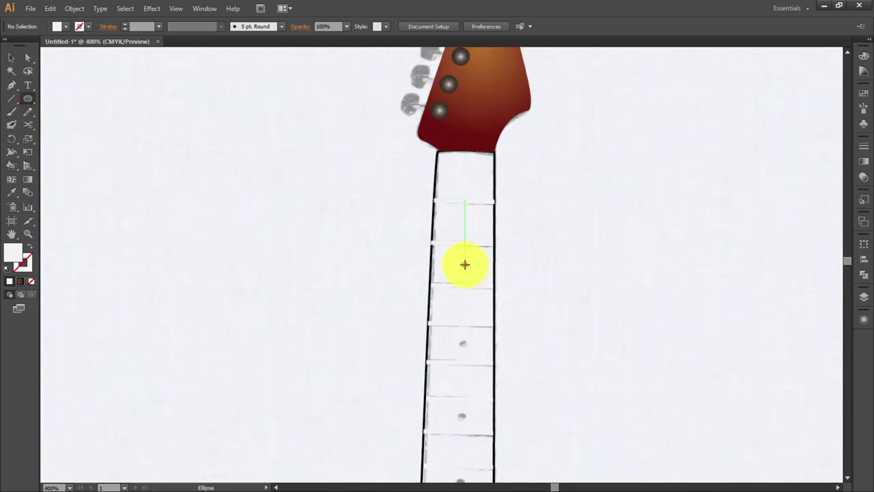
# Draw a small inlay dot on the fingerboard and give it the light grey gradient.
pyautogui.moveTo(468, 272); pyautogui.dragTo(466, 269)
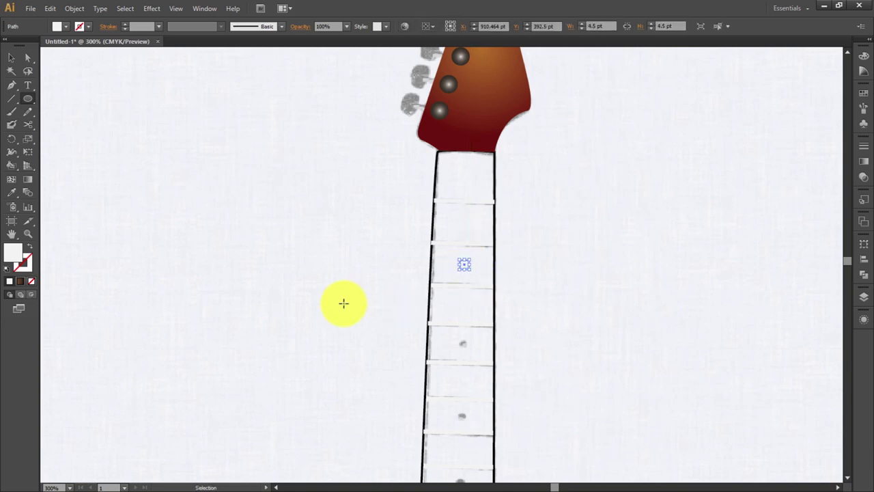
pyautogui.hotkey('ctrl', '-')
pyautogui.moveTo(343, 302); pyautogui.dragTo(436, 298)
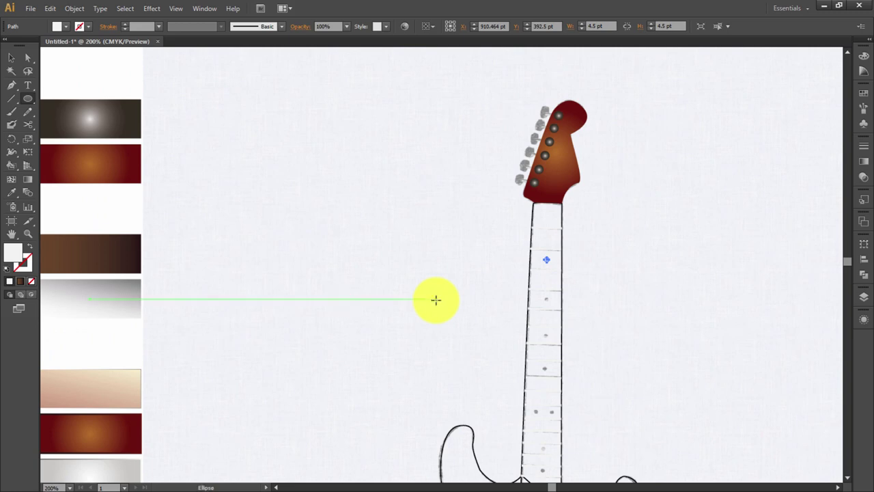
pyautogui.press('i')
pyautogui.click(109, 302)
pyautogui.click(12, 58)
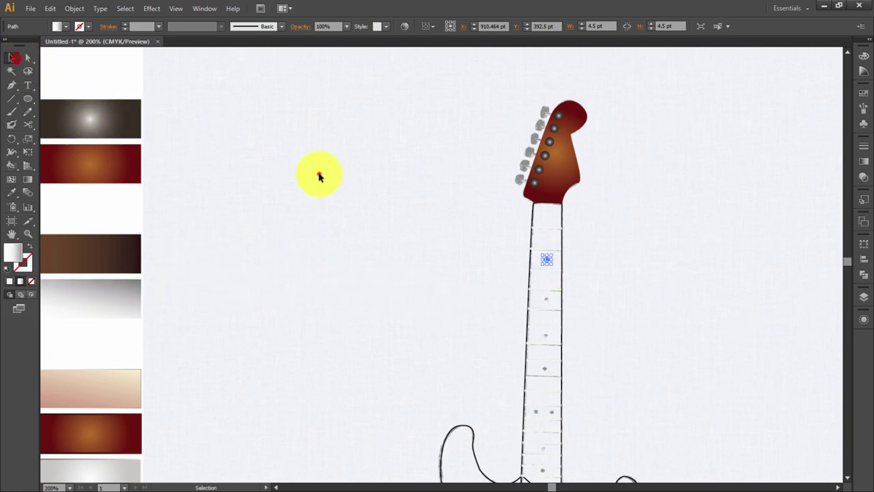
pyautogui.click(319, 174)
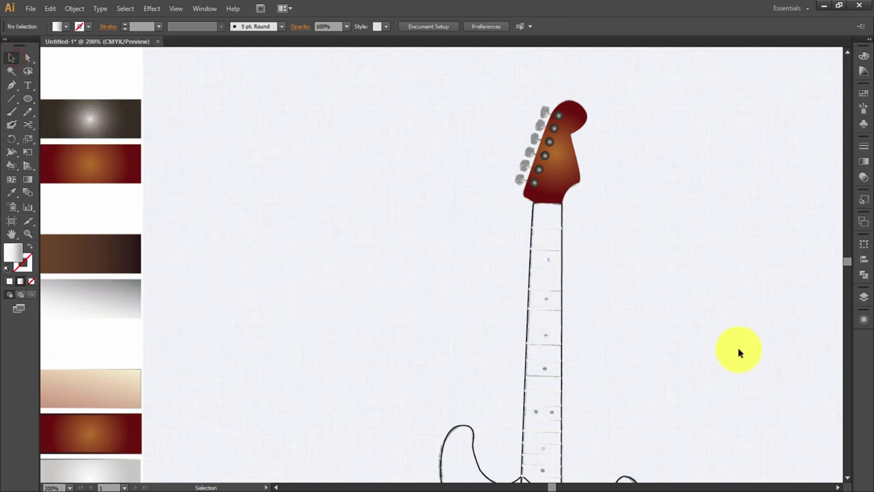
# Centre the new inlay dot between the frets.
pyautogui.click(546, 260)
pyautogui.hotkey('ctrl', '+')
pyautogui.hotkey('ctrl', '+')
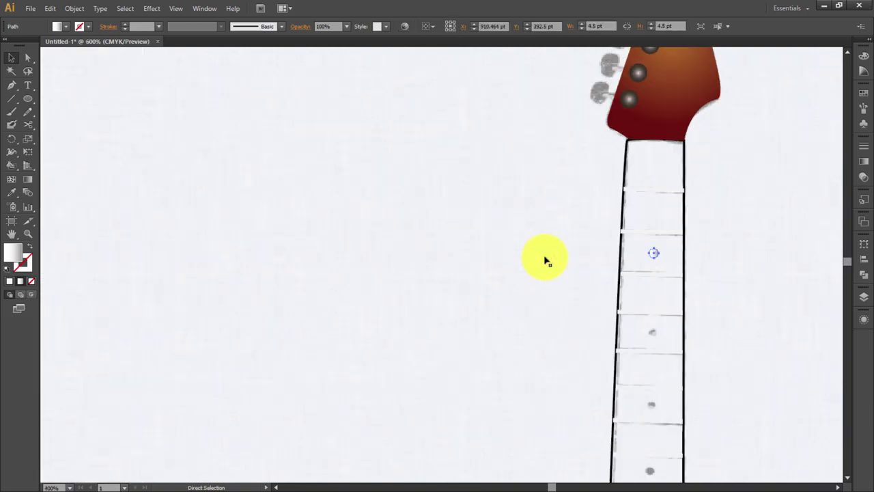
pyautogui.hotkey('ctrl', '+')
pyautogui.moveTo(690, 275); pyautogui.dragTo(440, 258)
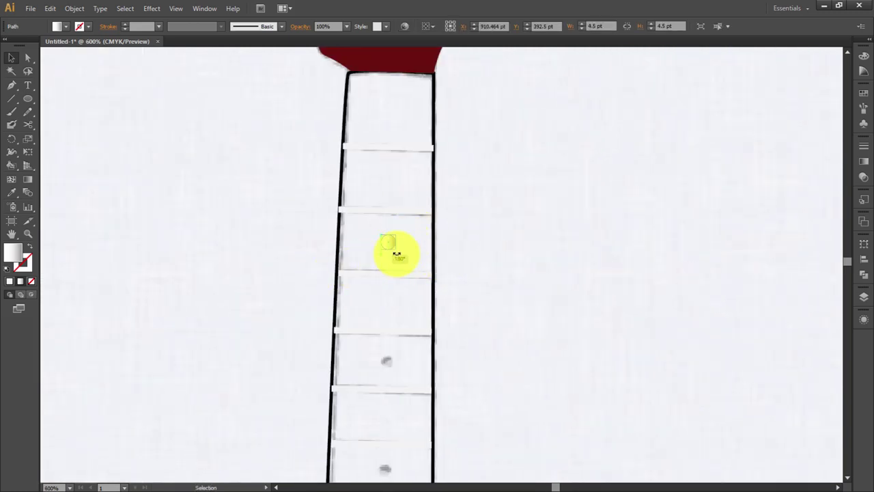
pyautogui.click(478, 239)
pyautogui.click(392, 248)
pyautogui.click(387, 250)
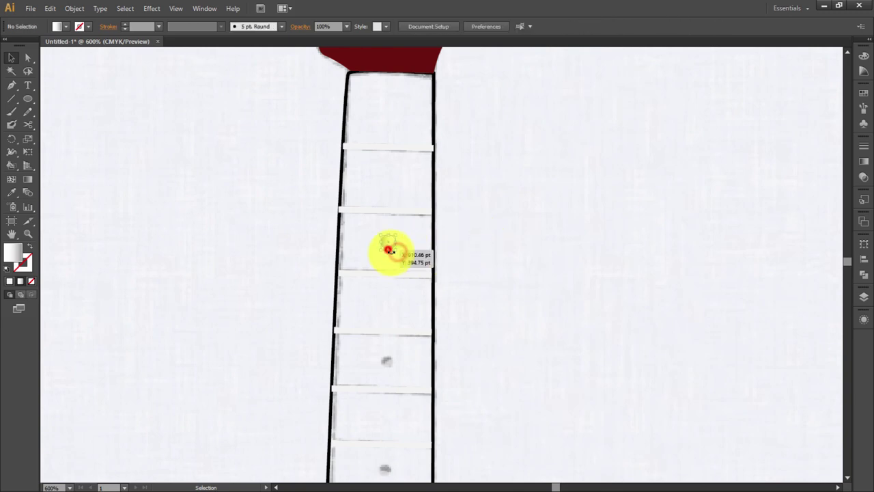
pyautogui.moveTo(388, 250); pyautogui.dragTo(395, 249)
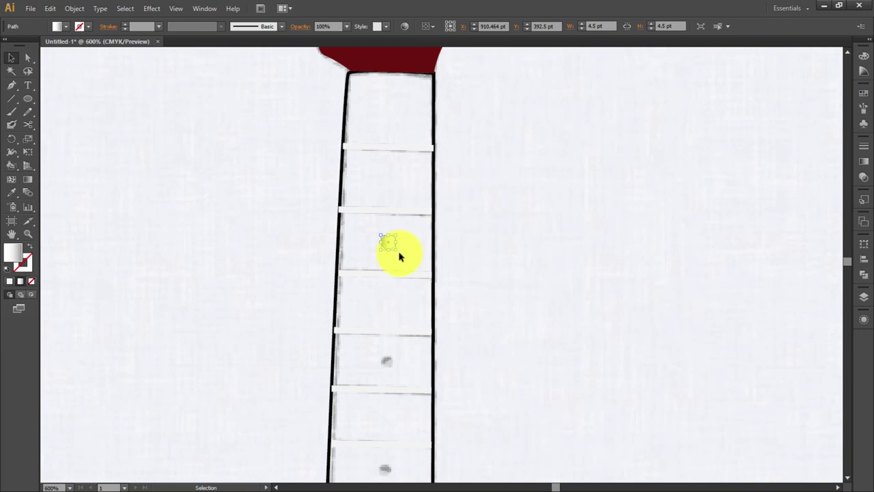
pyautogui.click(482, 253)
# Copy inlay dots down to the lower frets along the fingerboard.
pyautogui.scroll(-3, 484, 225)
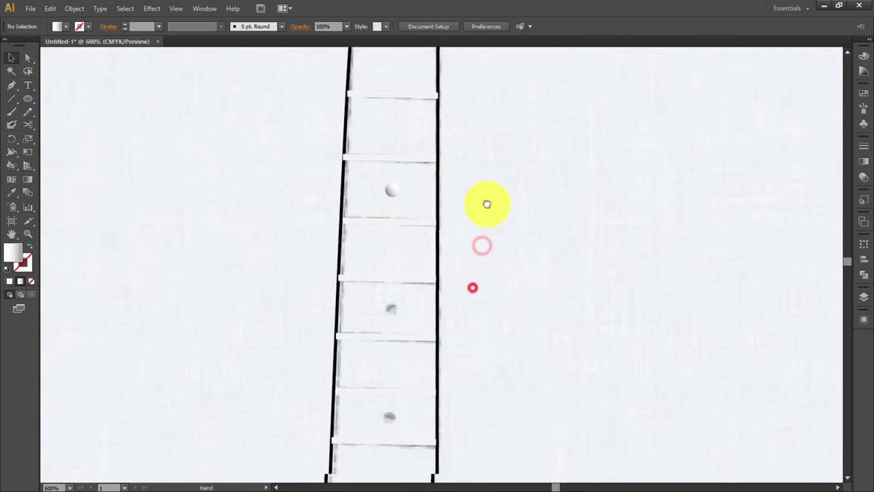
pyautogui.moveTo(400, 157); pyautogui.dragTo(397, 386)
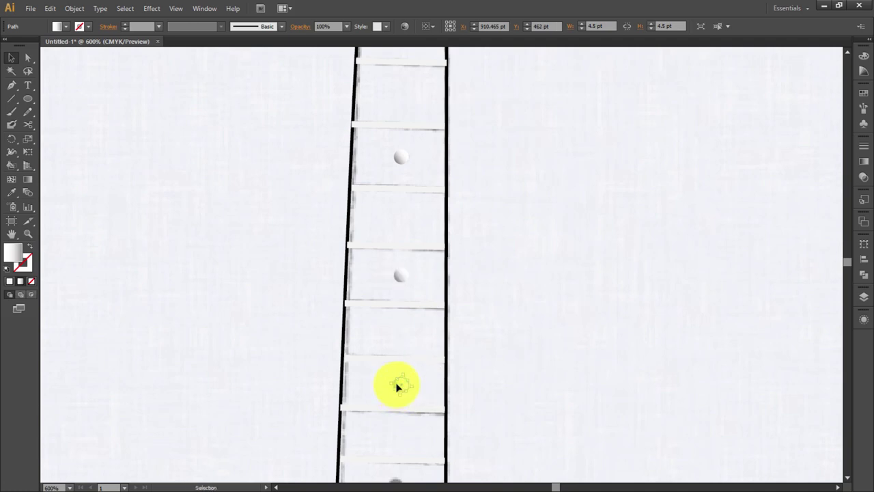
pyautogui.scroll(-3, 546, 382)
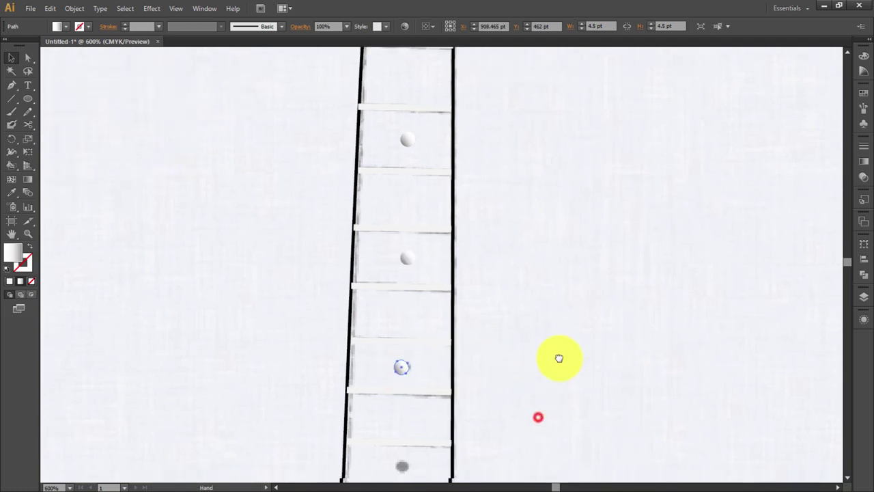
pyautogui.click(536, 303)
pyautogui.scroll(-1, 512, 300)
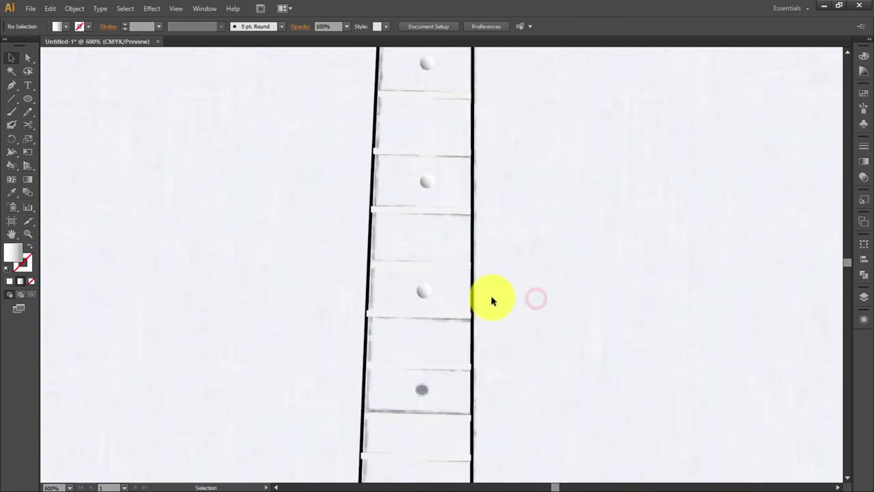
pyautogui.moveTo(427, 298)
pyautogui.mouseDown()
pyautogui.moveTo(425, 392)
pyautogui.moveTo(476, 264)
pyautogui.mouseUp()
pyautogui.click(441, 242)
pyautogui.moveTo(401, 362)
pyautogui.mouseDown()
pyautogui.moveTo(413, 373)
pyautogui.moveTo(462, 375)
pyautogui.mouseUp()
pyautogui.moveTo(537, 409); pyautogui.dragTo(565, 239)
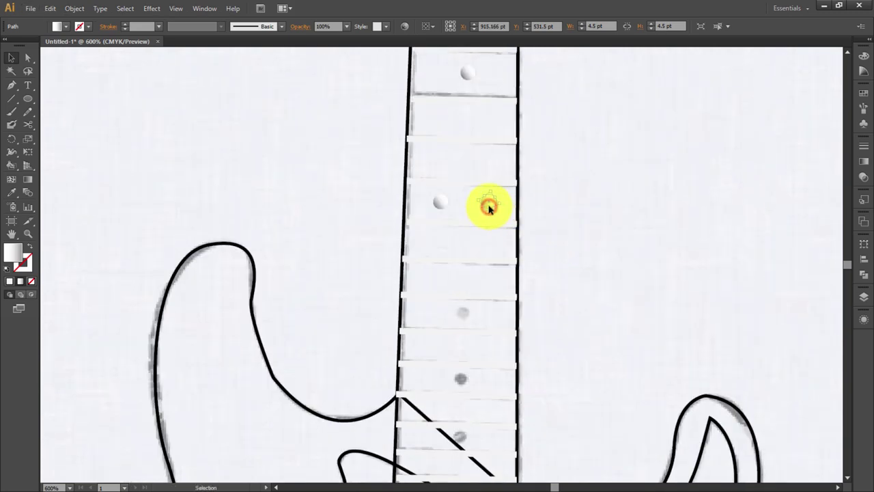
pyautogui.moveTo(489, 208)
pyautogui.mouseDown()
pyautogui.moveTo(459, 321)
pyautogui.moveTo(460, 437)
pyautogui.moveTo(523, 279)
pyautogui.moveTo(519, 263)
pyautogui.moveTo(476, 321)
pyautogui.mouseUp()
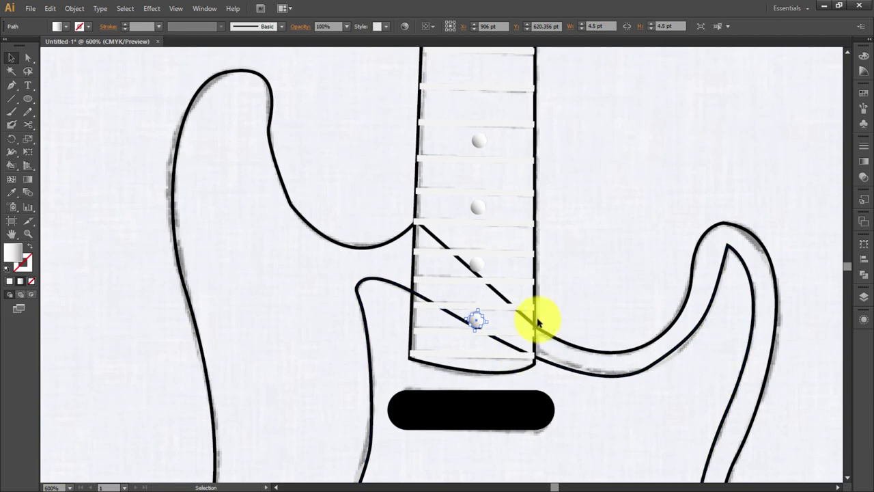
pyautogui.click(532, 318)
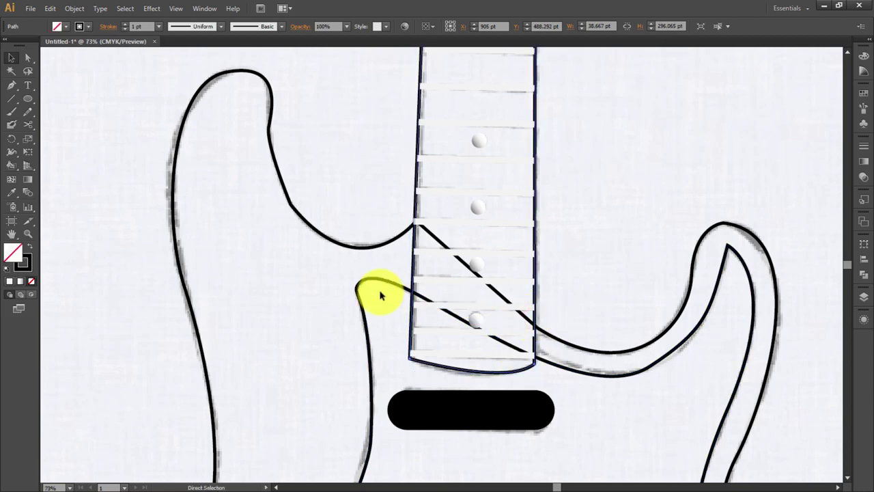
pyautogui.hotkey('ctrl', '0')
# Give the neck the dark brown gradient swatch fill.
pyautogui.press('i')
pyautogui.click(254, 202)
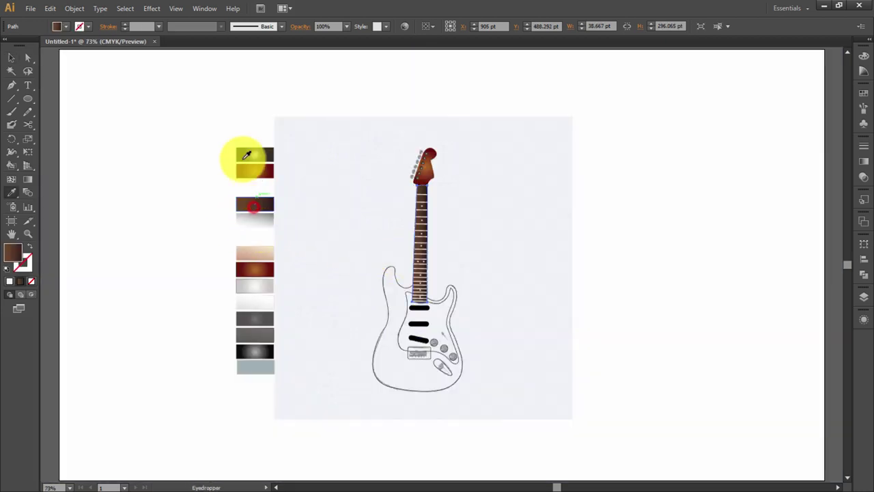
pyautogui.click(12, 58)
pyautogui.click(637, 132)
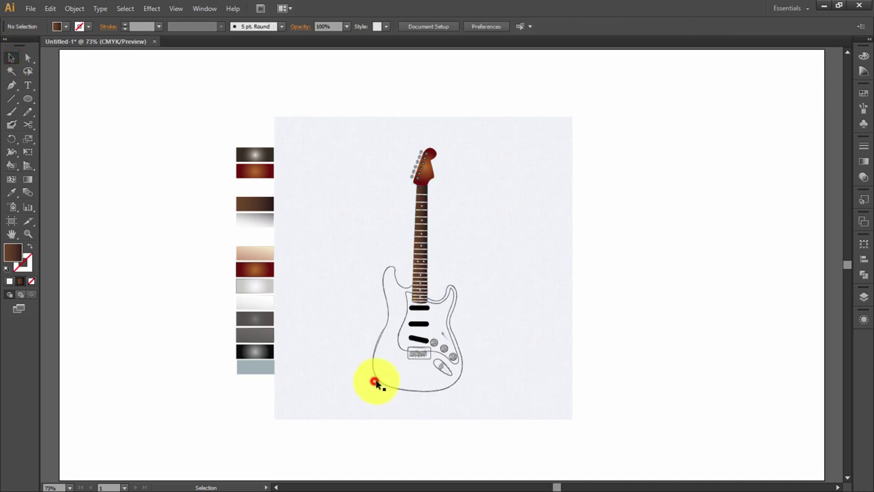
# Fill the guitar body with the red-brown gradient.
pyautogui.click(376, 383)
pyautogui.press('i')
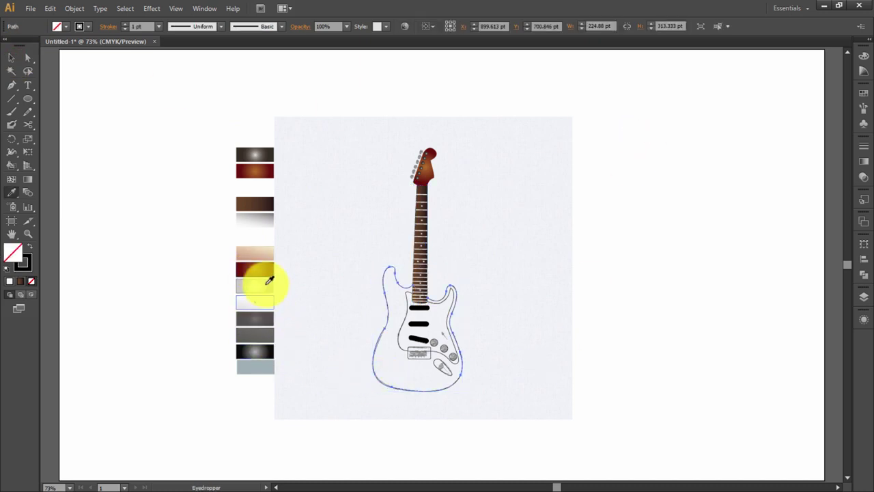
pyautogui.click(265, 267)
pyautogui.press('v')
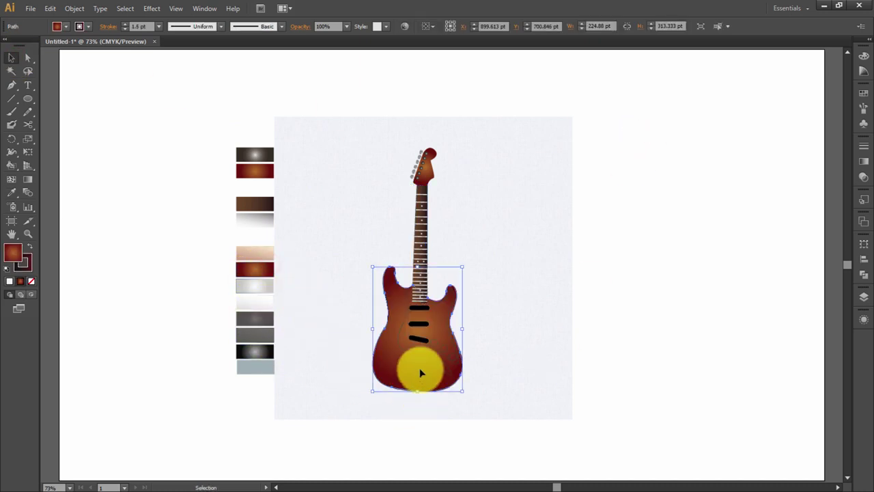
# Fill the pickguard with the cream gradient.
pyautogui.click(406, 350)
pyautogui.press('i')
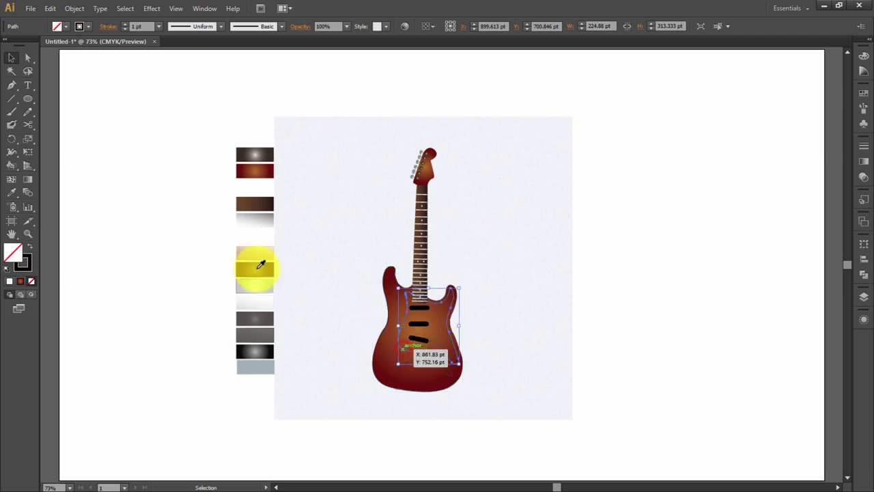
pyautogui.click(254, 253)
pyautogui.press('v')
# Give the control plate below the pickups a grey gradient.
pyautogui.click(422, 361)
pyautogui.press('i')
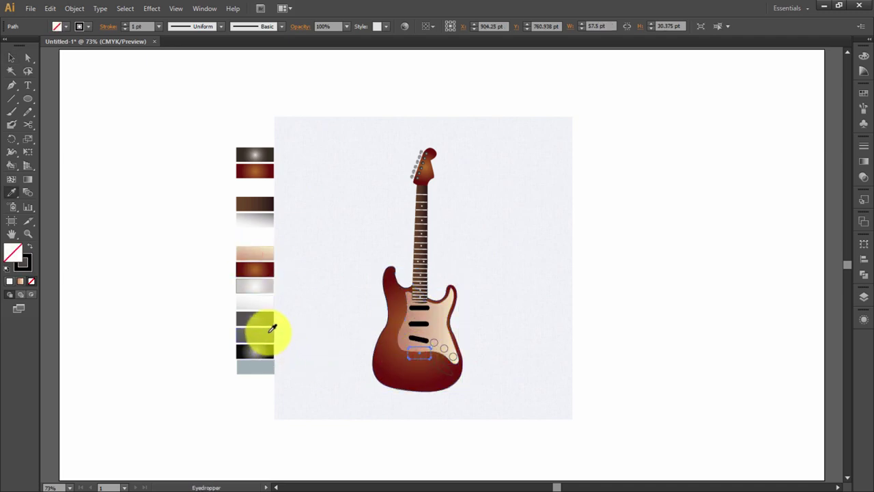
pyautogui.click(254, 334)
pyautogui.press('v')
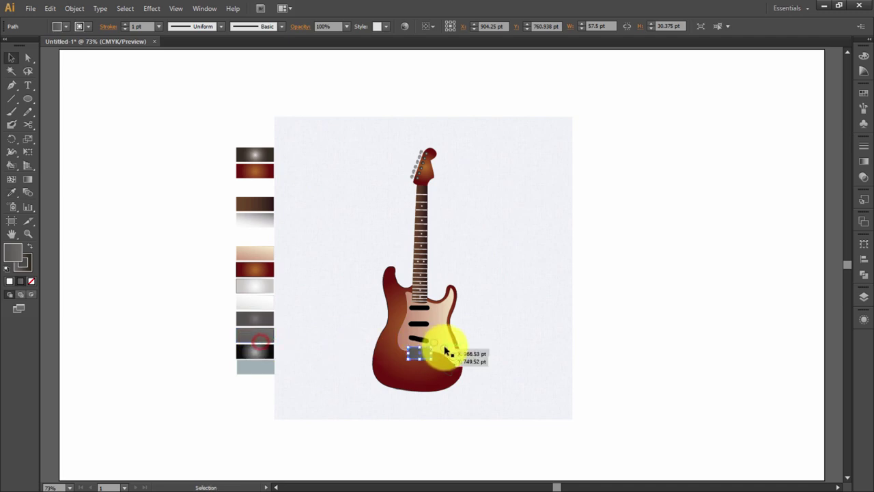
pyautogui.click(502, 349)
# Fill all three control knobs with the light grey gradient.
pyautogui.click(429, 346)
pyautogui.press('i')
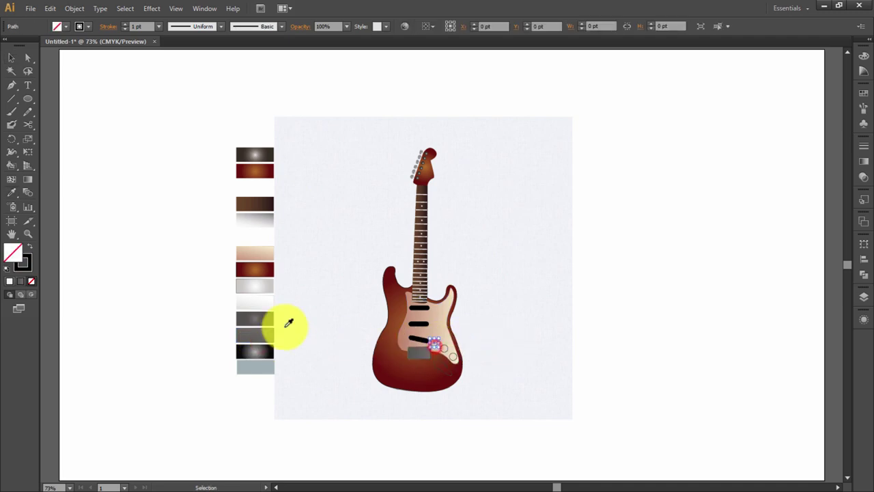
pyautogui.click(260, 289)
pyautogui.keyDown('ctrl'); pyautogui.click(442, 349); pyautogui.keyUp('ctrl')
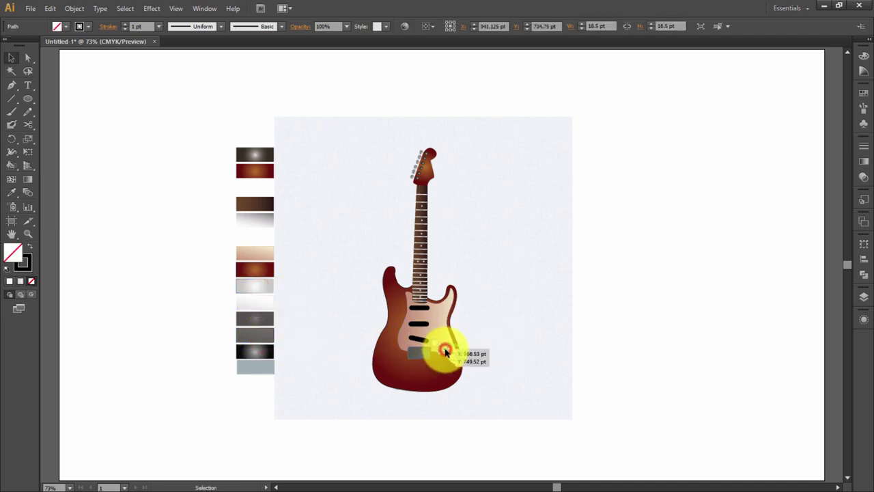
pyautogui.click(441, 343)
pyautogui.press('v')
pyautogui.click(458, 360)
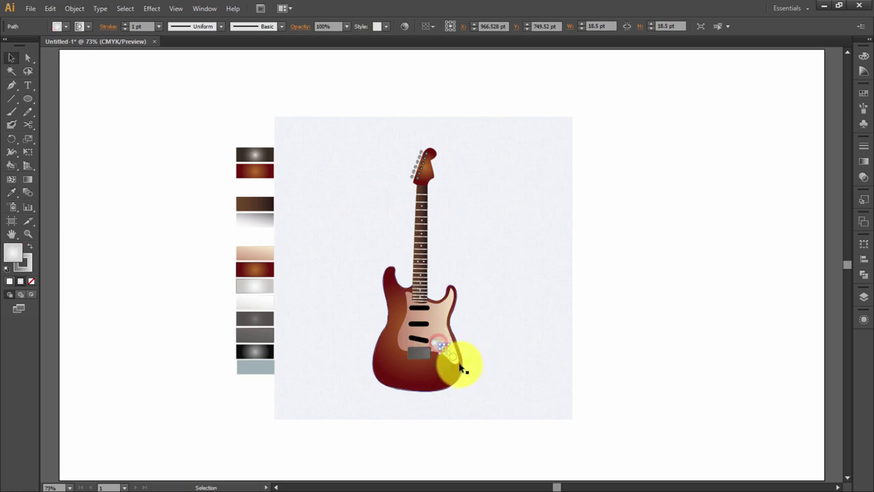
pyautogui.press('i')
pyautogui.click(437, 339)
pyautogui.press('v')
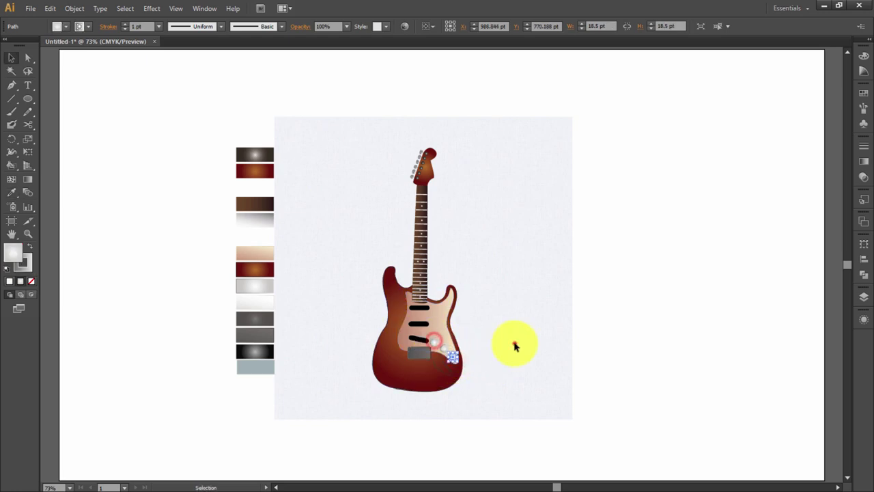
# Fill the three pickups with the white gradient.
pyautogui.click(513, 345)
pyautogui.click(429, 324)
pyautogui.keyDown('shift'); pyautogui.click(424, 309); pyautogui.keyUp('shift')
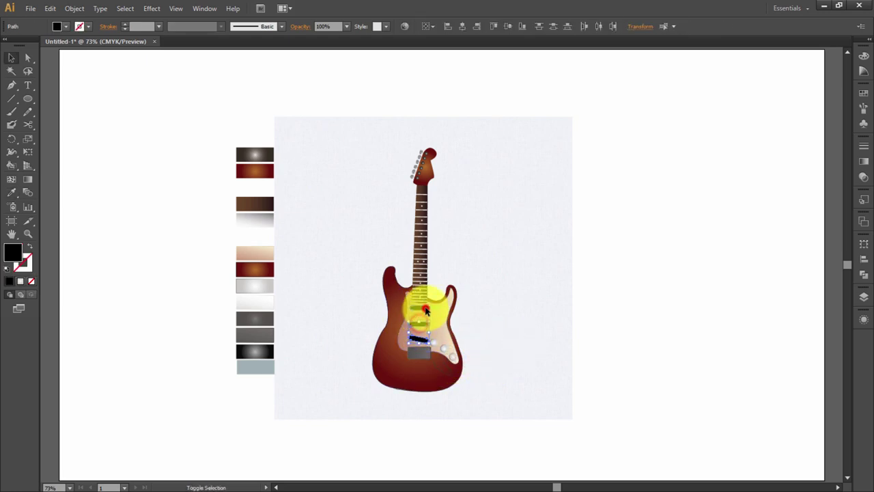
pyautogui.press('i')
pyautogui.click(272, 306)
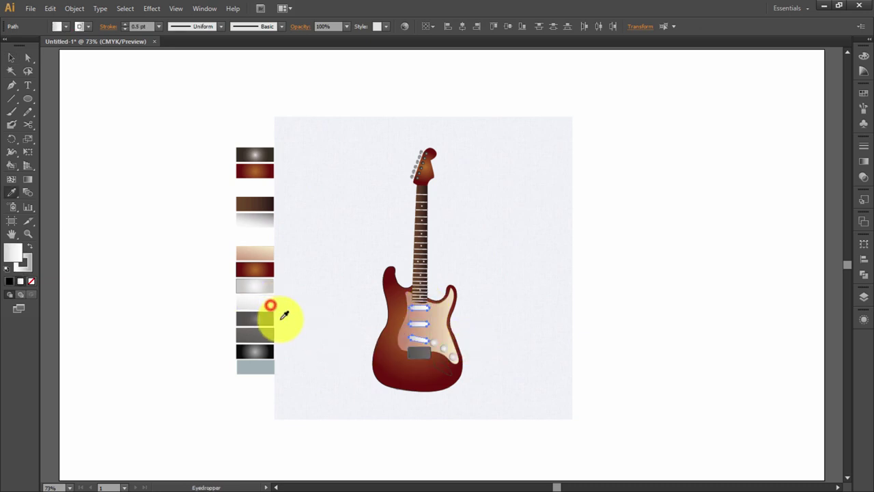
pyautogui.click(11, 57)
pyautogui.click(597, 203)
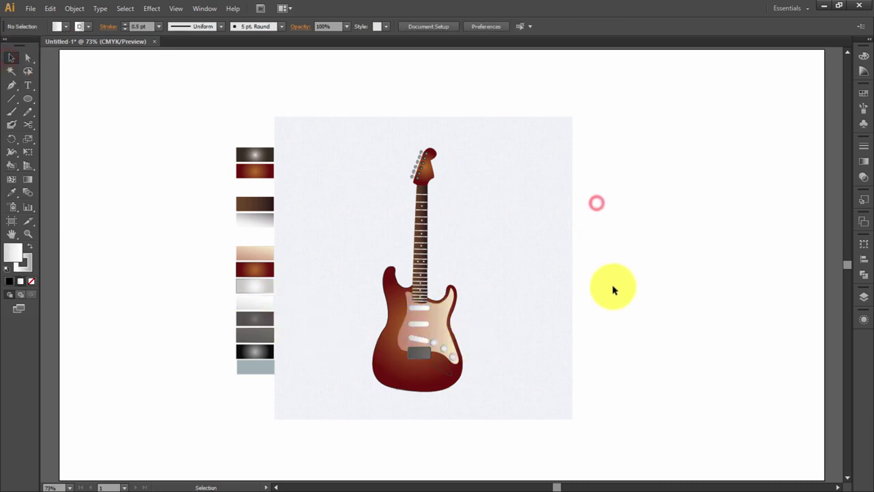
pyautogui.hotkey('ctrl', '=')
pyautogui.scroll(-3, 611, 287)
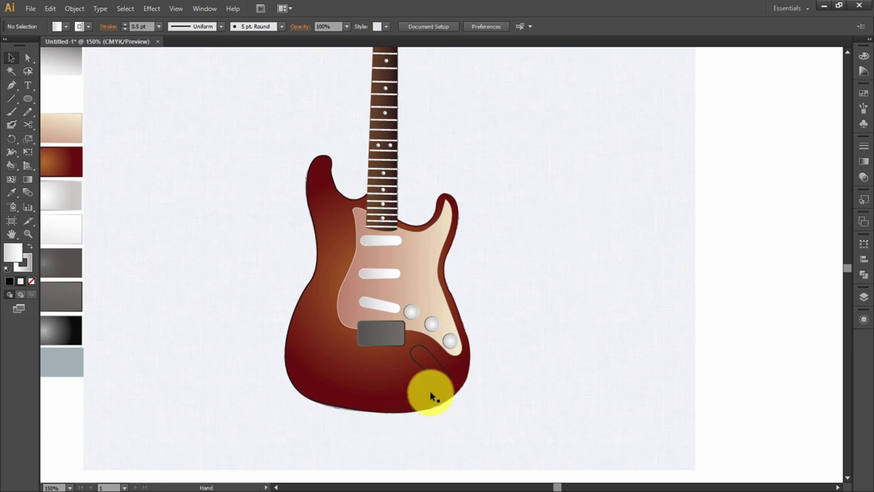
# Fill the teardrop jack plate with the dark radial gradient swatch.
pyautogui.click(442, 377)
pyautogui.press('y')
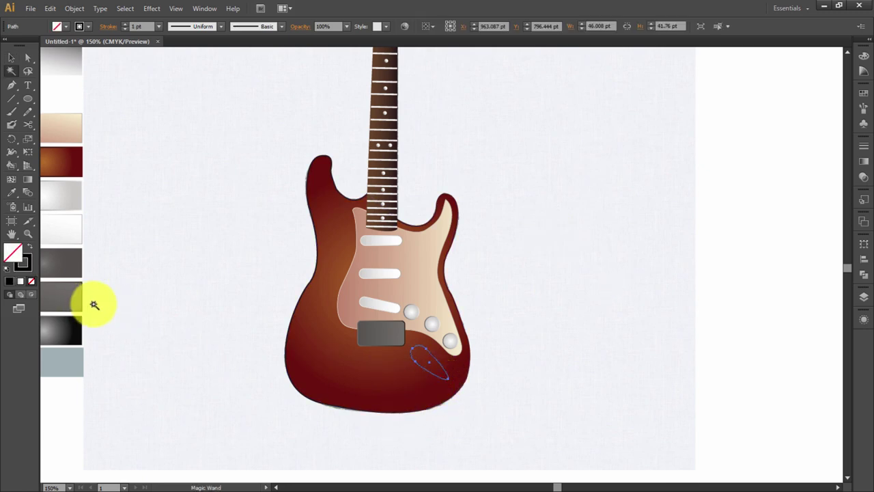
pyautogui.press('i')
pyautogui.click(55, 322)
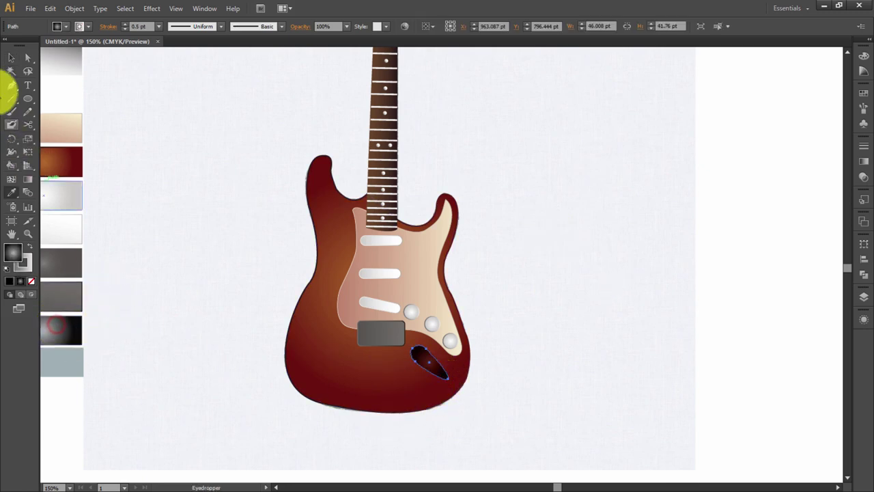
pyautogui.press('g')
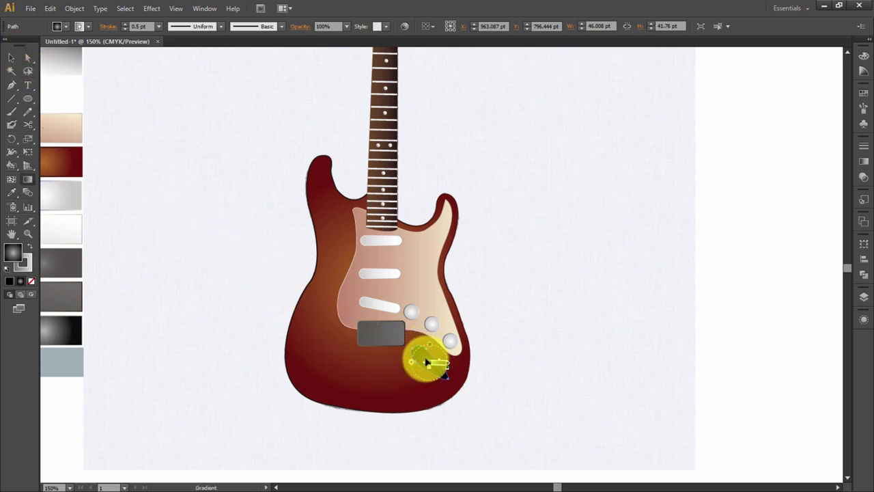
pyautogui.moveTo(426, 362); pyautogui.dragTo(419, 356)
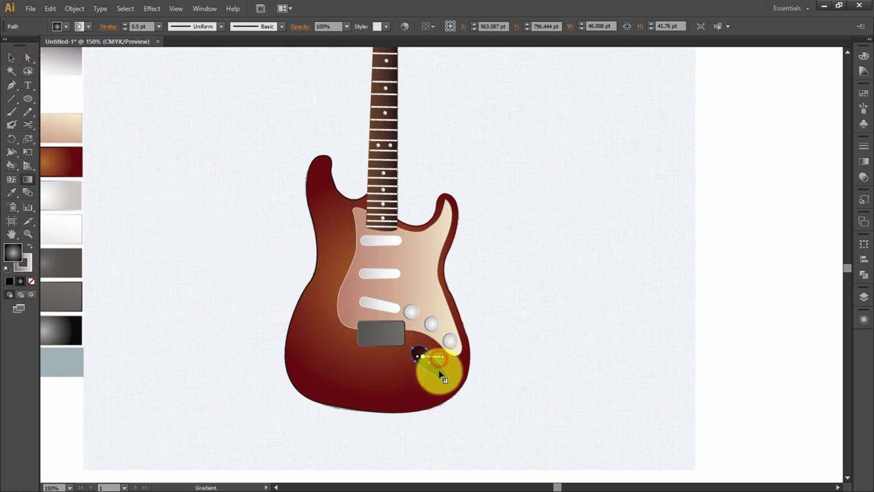
# Stretch the jack plate's radial gradient along the length of the teardrop.
pyautogui.hotkey('ctrl', 'shift', 'a')
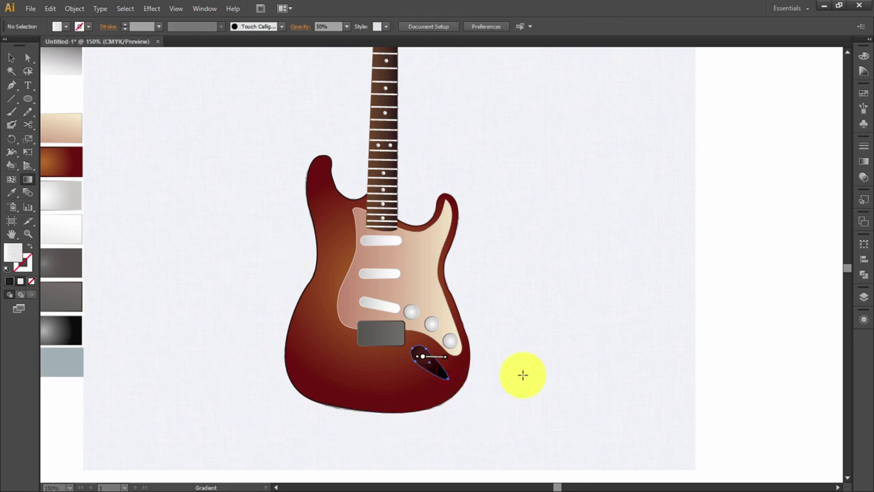
pyautogui.hotkey('ctrl', 'z')
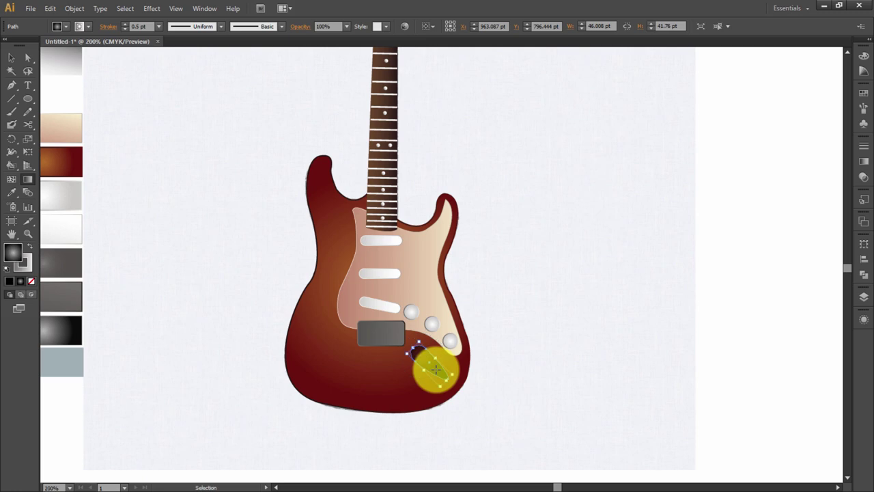
pyautogui.hotkey('ctrl', '+')
pyautogui.press('g')
pyautogui.moveTo(492, 409)
pyautogui.mouseDown()
pyautogui.moveTo(408, 338)
pyautogui.moveTo(376, 367)
pyautogui.moveTo(398, 392)
pyautogui.mouseUp()
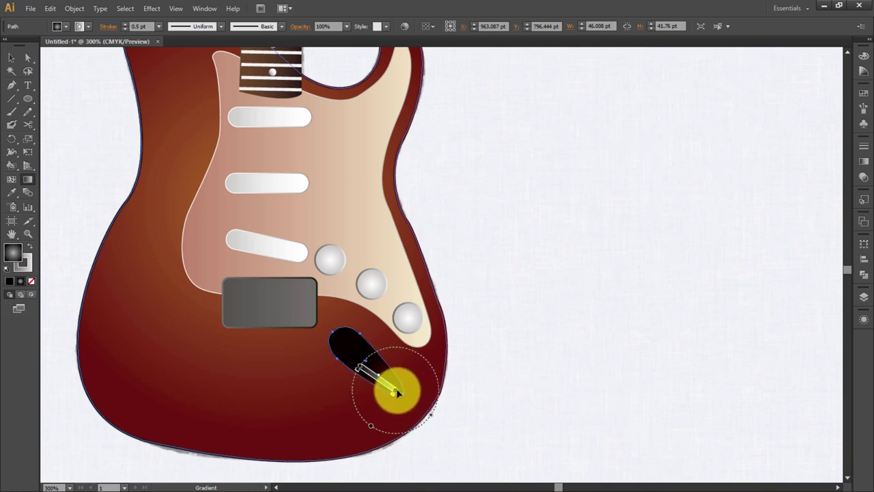
pyautogui.moveTo(355, 359)
pyautogui.mouseDown()
pyautogui.moveTo(408, 402)
pyautogui.moveTo(368, 399)
pyautogui.moveTo(379, 384)
pyautogui.moveTo(357, 355)
pyautogui.mouseUp()
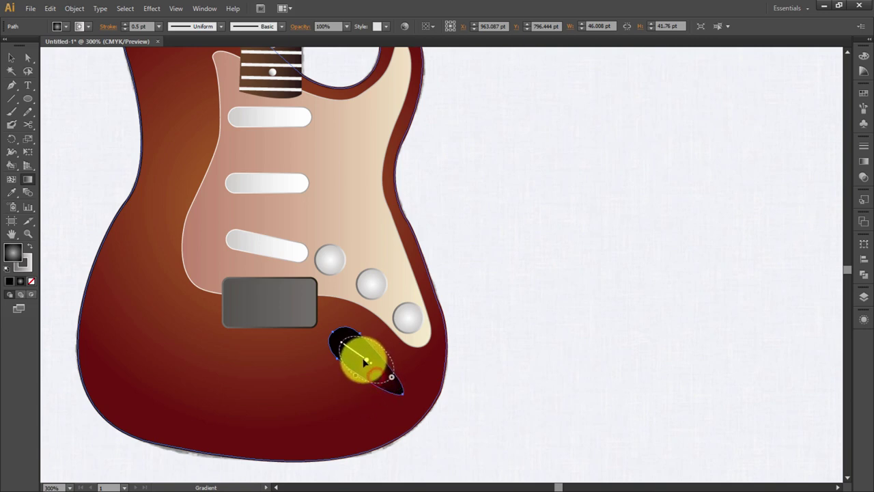
pyautogui.moveTo(396, 388); pyautogui.dragTo(350, 381)
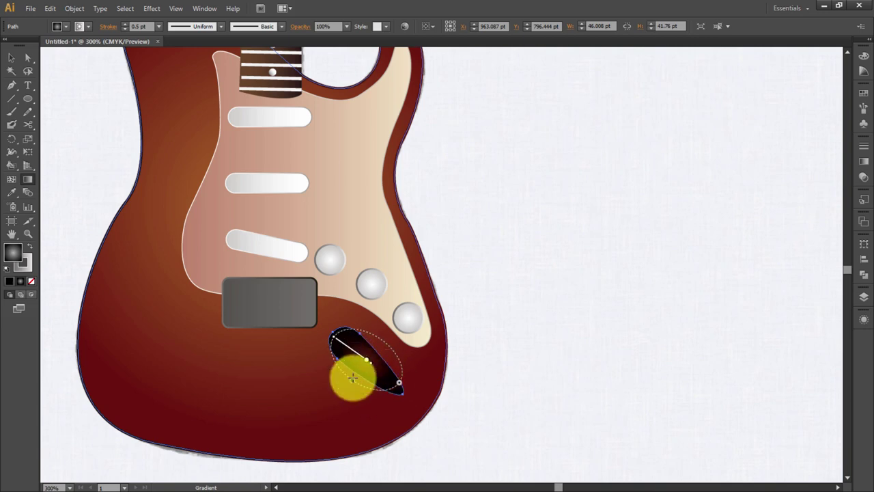
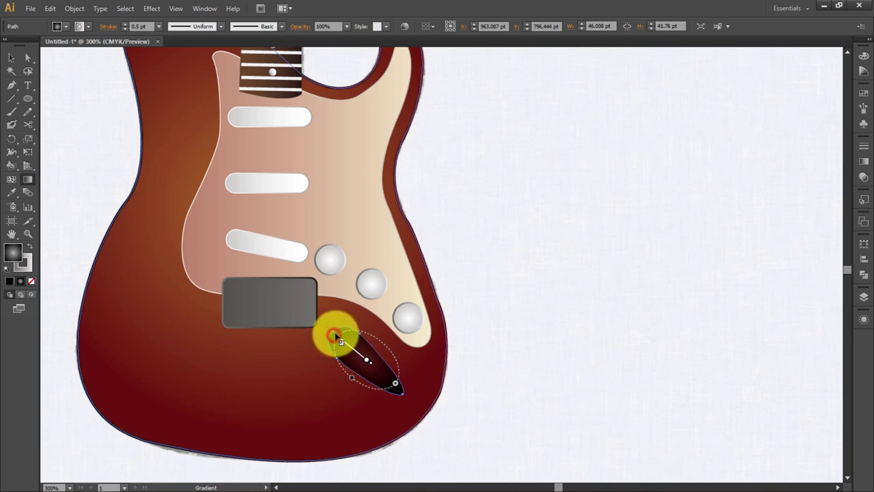
# Reshape the jack plate's radial gradient: shift its centre up-left and darken the lower-right end.
pyautogui.moveTo(339, 344); pyautogui.dragTo(329, 331)
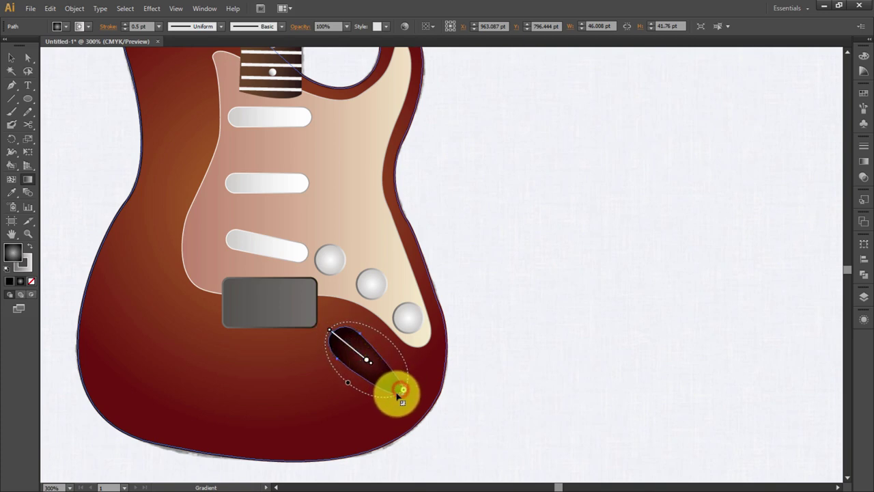
pyautogui.moveTo(401, 391); pyautogui.dragTo(396, 377)
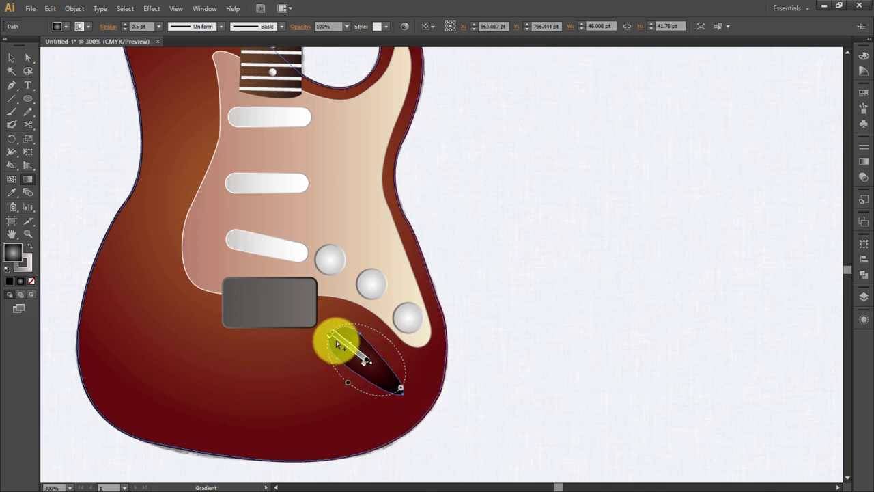
pyautogui.moveTo(341, 374); pyautogui.dragTo(400, 318)
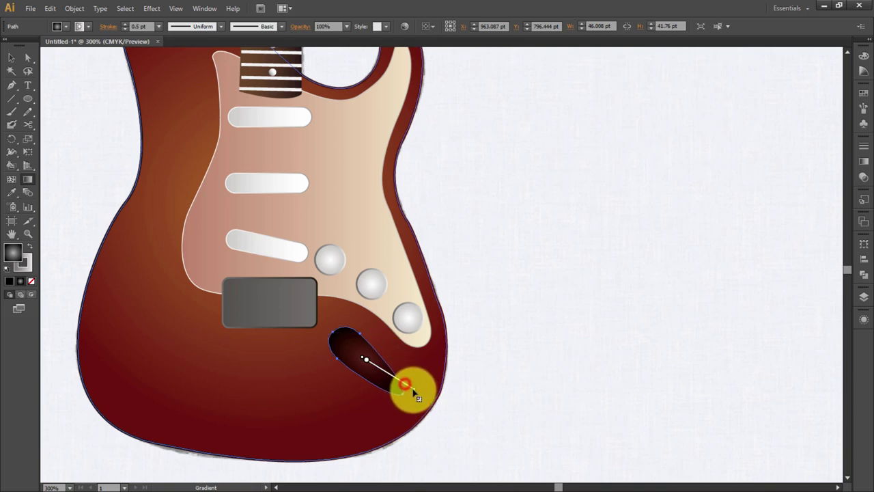
pyautogui.moveTo(364, 360); pyautogui.dragTo(374, 369)
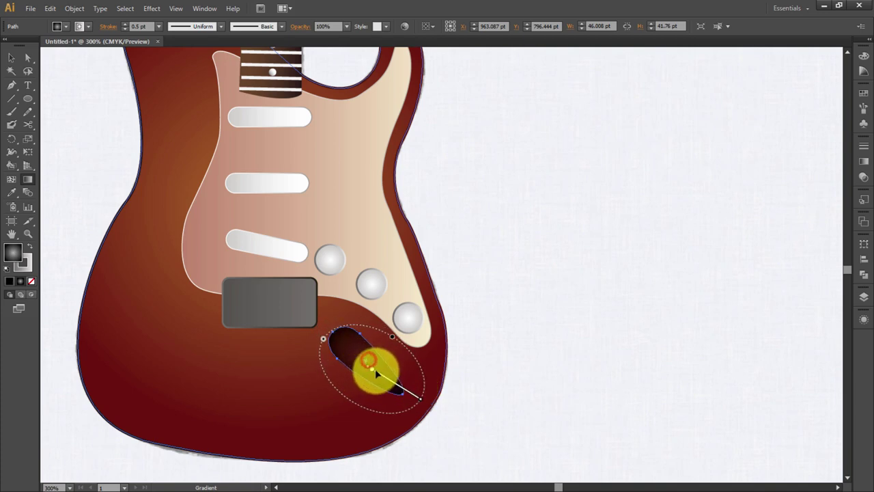
pyautogui.click(12, 57)
pyautogui.click(465, 165)
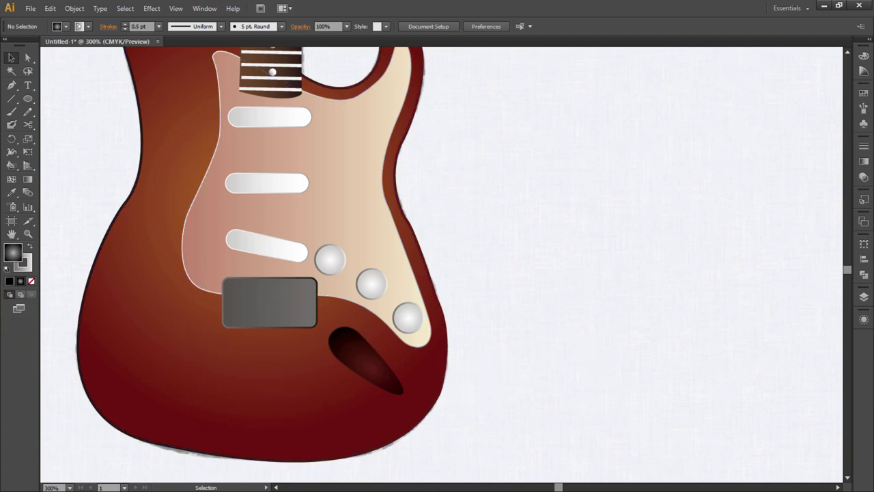
# Zoom from the full artboard to about 400% on the guitar neck, with the Selection tool active.
pyautogui.hotkey('ctrl', '0')
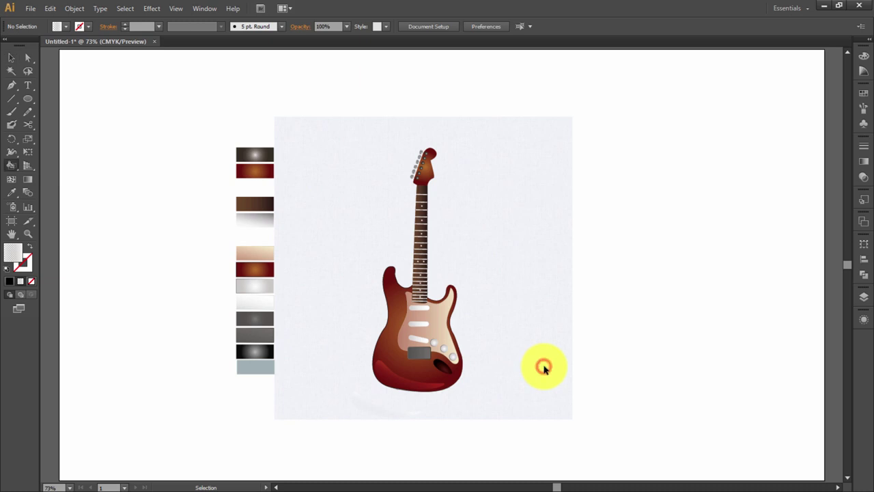
pyautogui.hotkey('ctrl', '1')
pyautogui.hotkey('ctrl', '+')
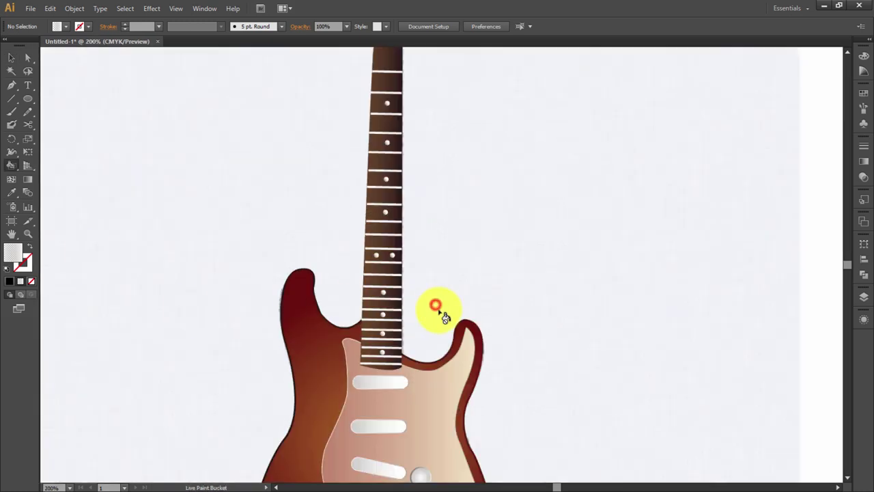
pyautogui.click(12, 60)
pyautogui.hotkey('ctrl', '+')
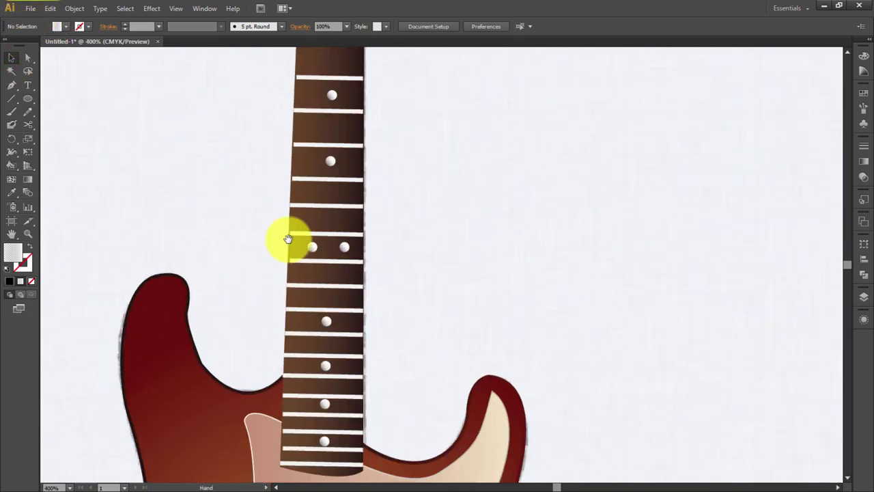
pyautogui.hotkey('ctrl', '+')
# Give the selected guitar neck a white 2 pt stroke, then deselect it.
pyautogui.click(314, 273)
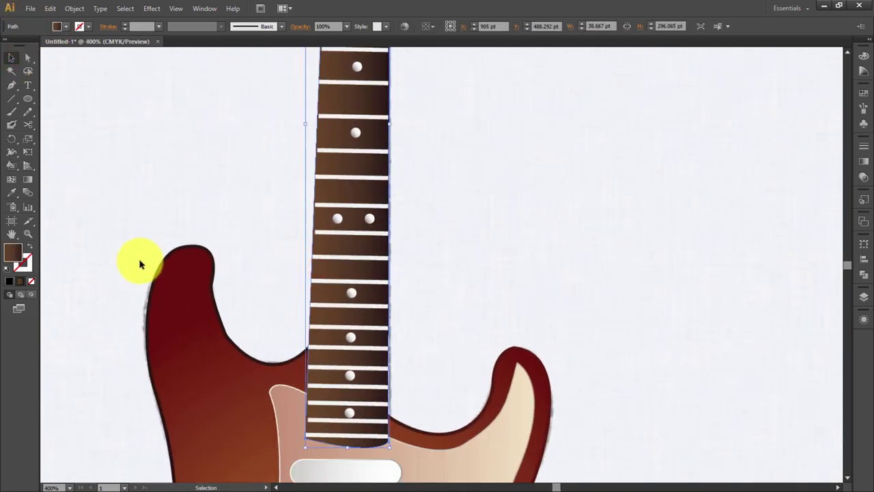
pyautogui.click(23, 264)
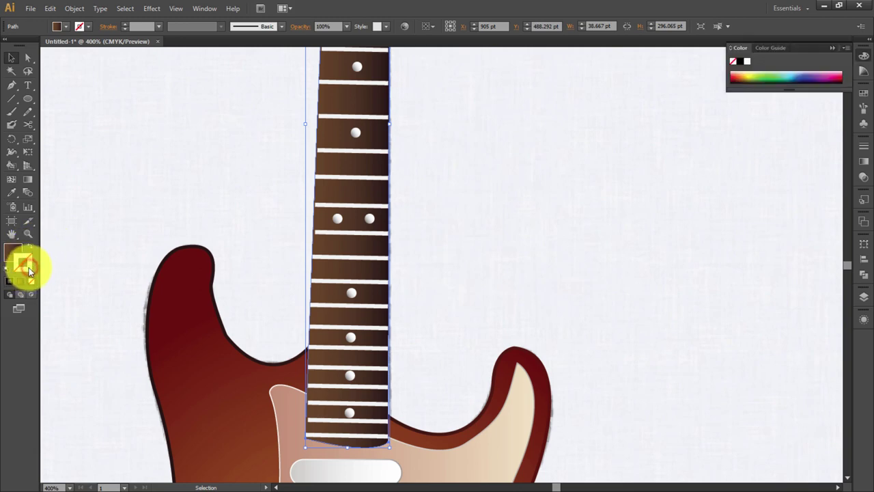
pyautogui.click(88, 29)
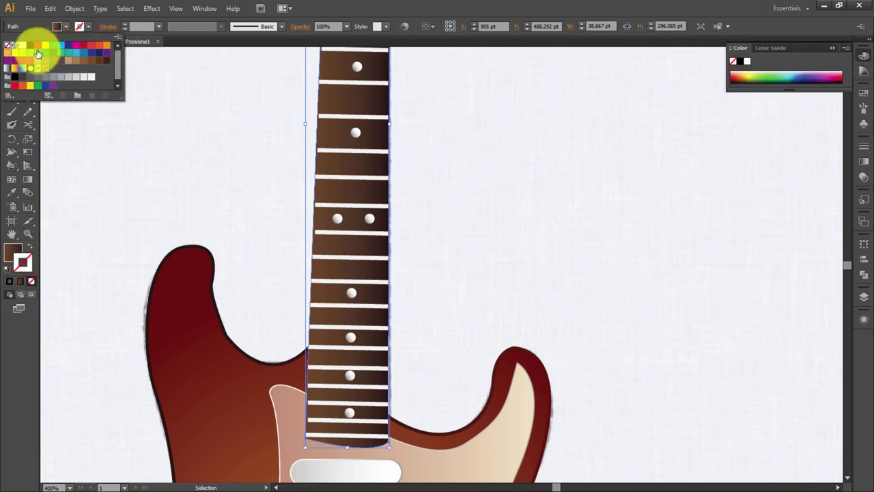
pyautogui.click(91, 76)
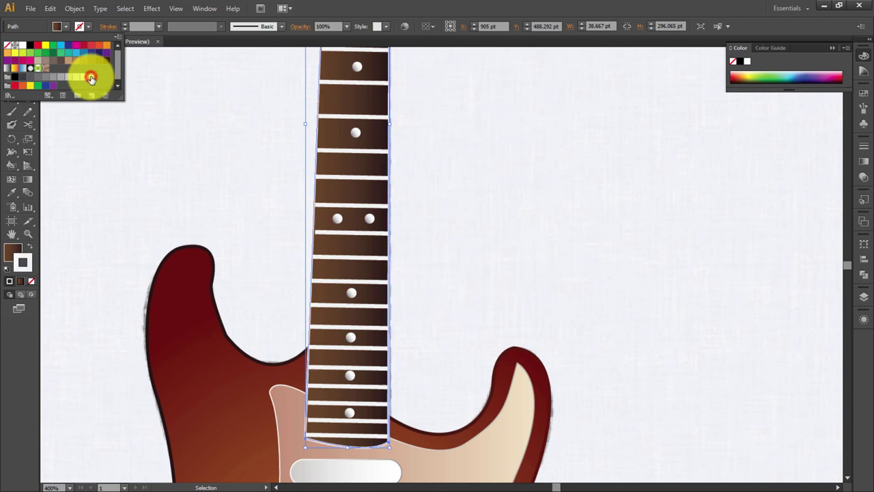
pyautogui.click(351, 7)
pyautogui.click(155, 26)
pyautogui.click(141, 25)
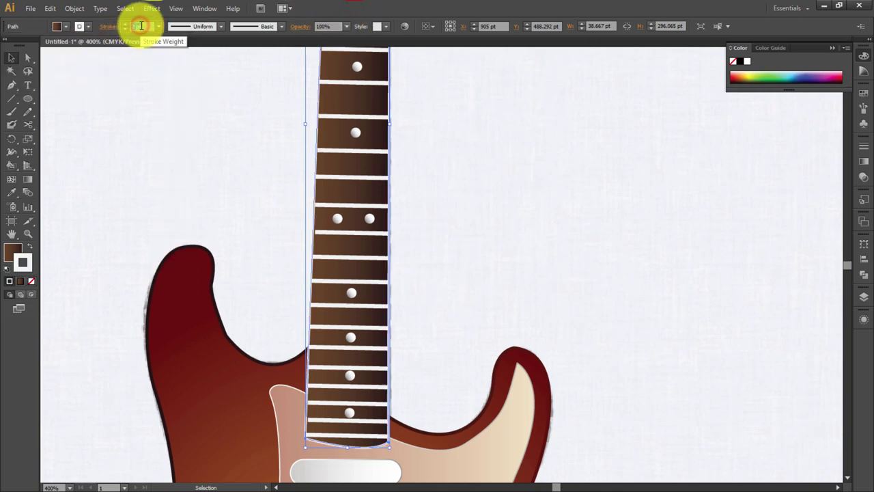
pyautogui.write('2')
pyautogui.click(539, 242)
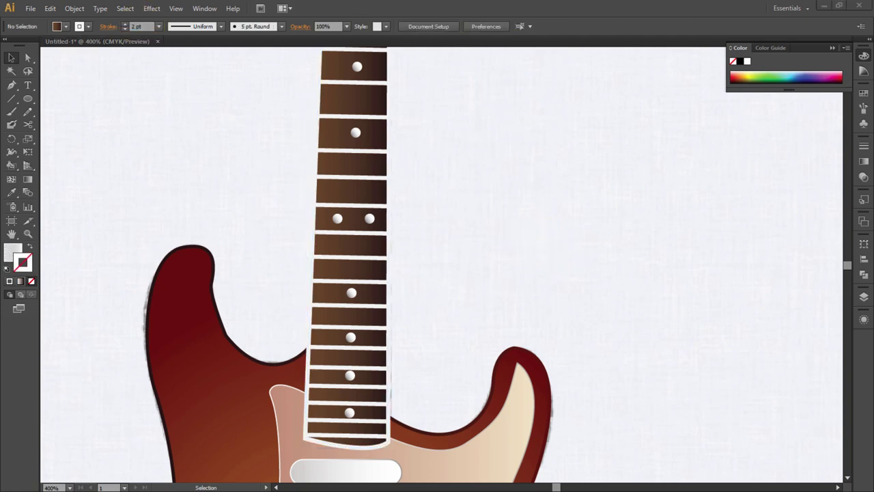
pyautogui.click(450, 250)
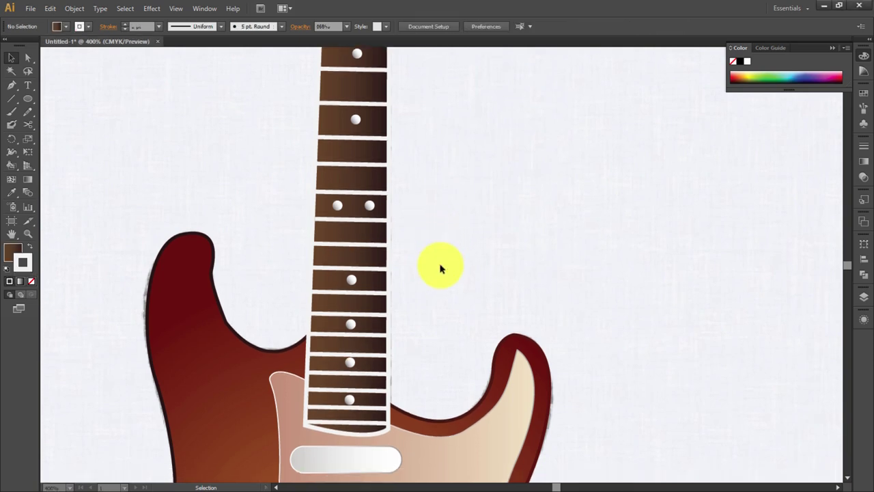
pyautogui.scroll(-3, 444, 263)
pyautogui.scroll(-1, 461, 257)
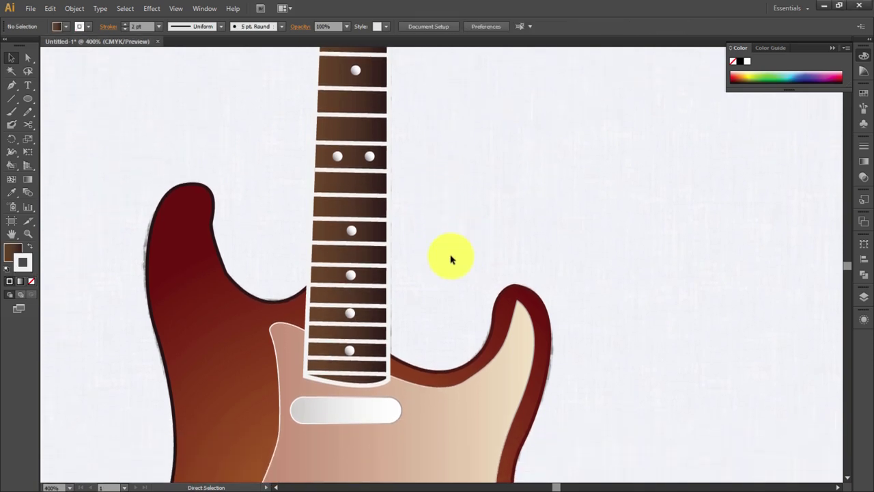
# Draw a small 5.5 pt circle at the grey rectangle's top corner with fill and stroke swapped.
pyautogui.hotkey('ctrl', '-')
pyautogui.moveTo(469, 249); pyautogui.dragTo(479, 216)
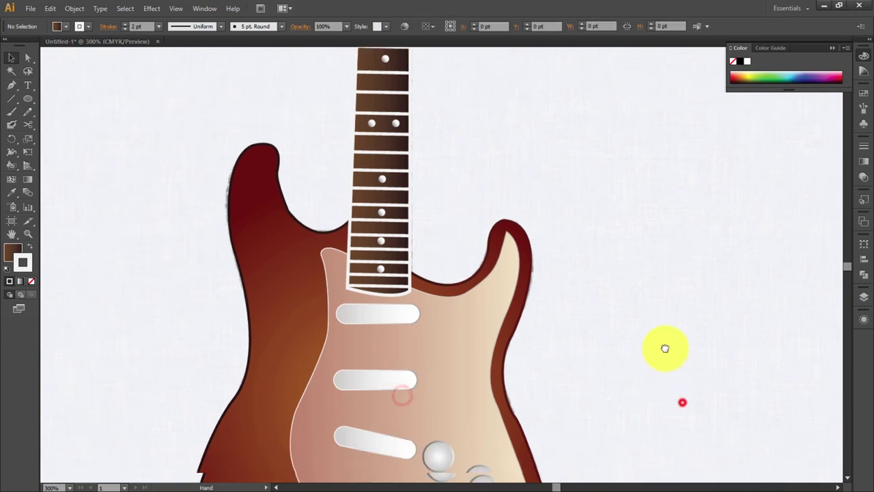
pyautogui.moveTo(521, 343); pyautogui.dragTo(522, 318)
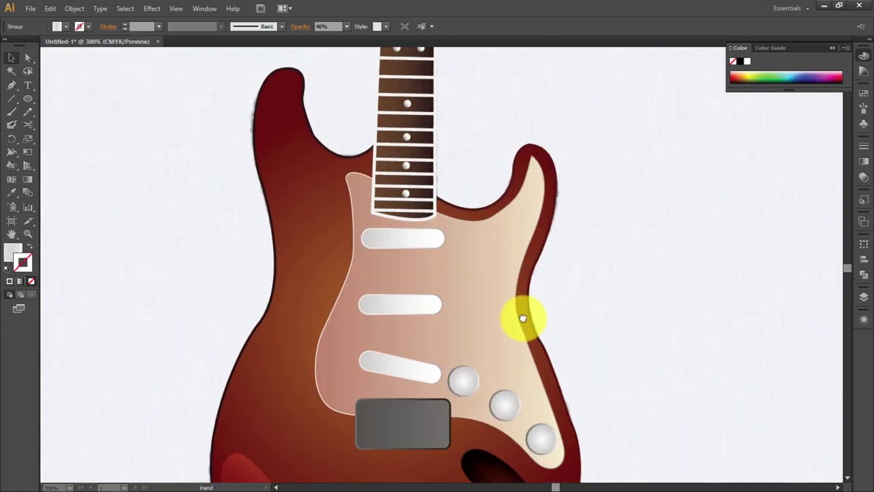
pyautogui.hotkey('ctrl', '=')
pyautogui.moveTo(433, 387); pyautogui.dragTo(449, 319)
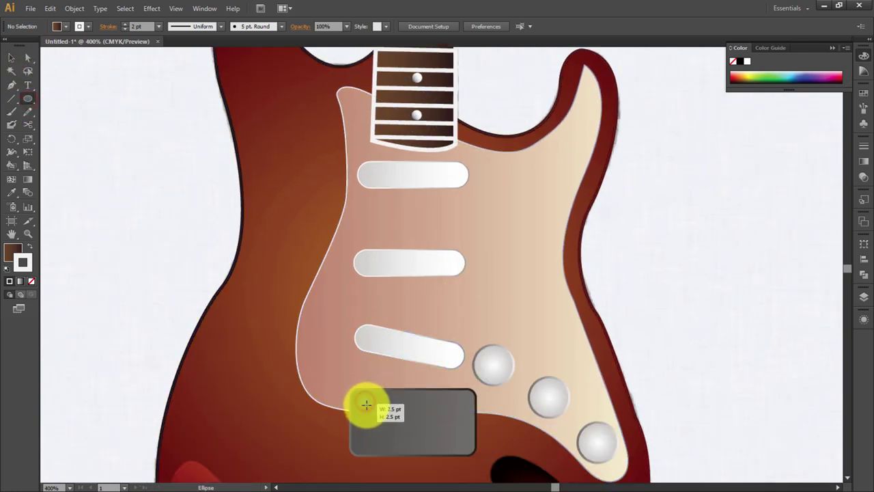
pyautogui.moveTo(369, 407); pyautogui.dragTo(369, 408)
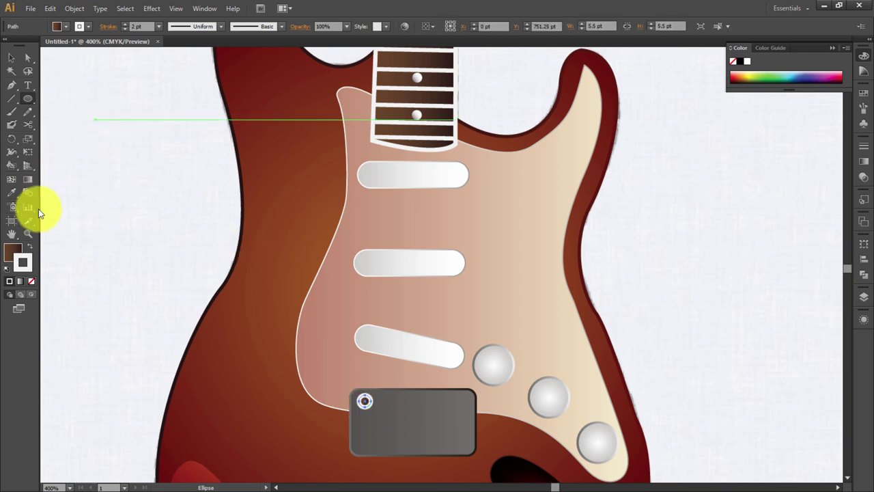
pyautogui.click(27, 247)
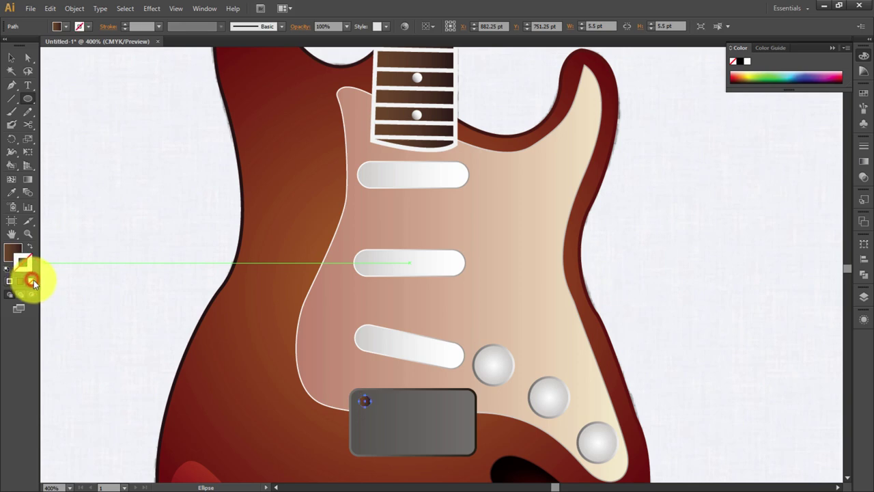
# Copy the circle rightward and repeat the copies into a row of six along the top edge.
pyautogui.click(11, 59)
pyautogui.click(87, 126)
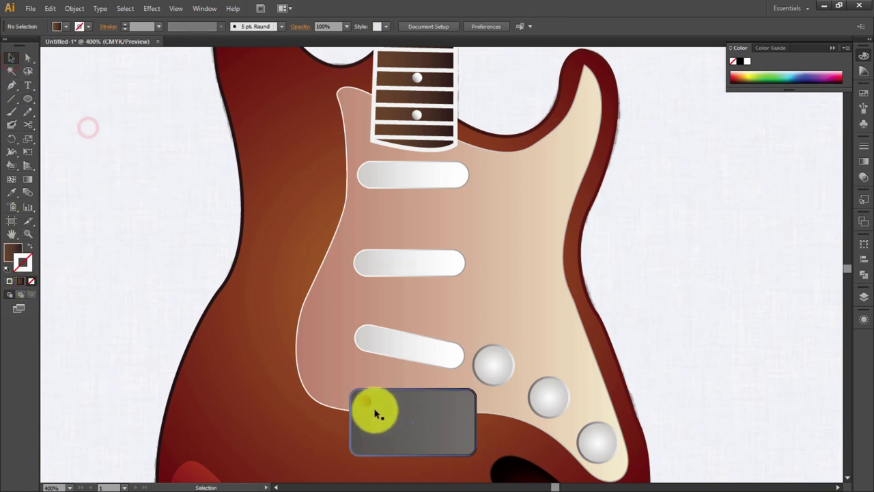
pyautogui.moveTo(369, 407); pyautogui.dragTo(386, 408)
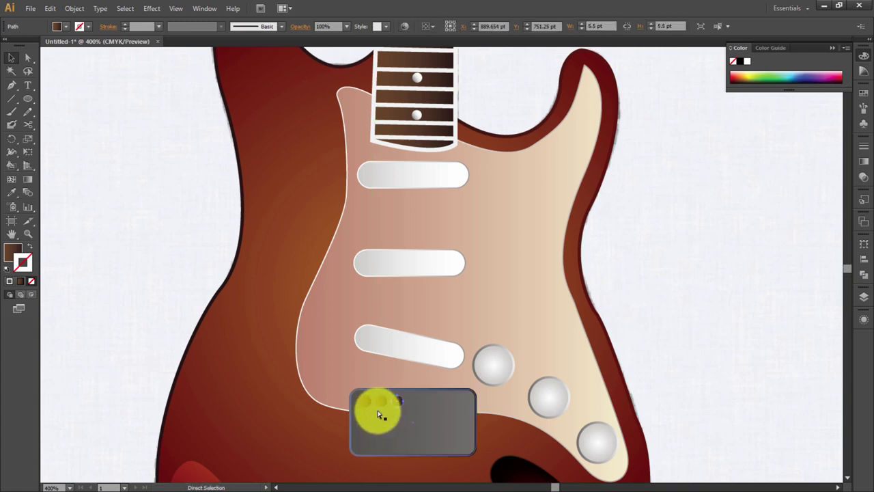
pyautogui.hotkey('ctrl', 'd')
pyautogui.hotkey('ctrl', 'd')
pyautogui.hotkey('ctrl', 'd')
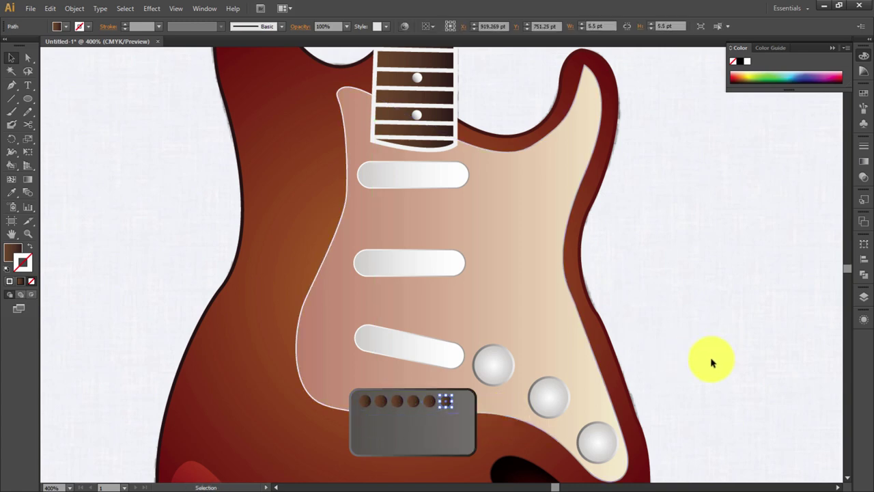
pyautogui.click(710, 361)
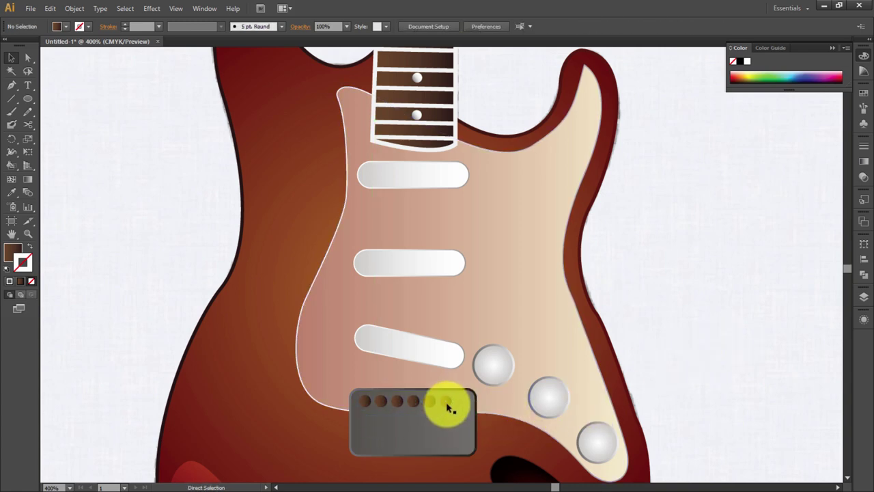
pyautogui.scroll(2, 447, 407)
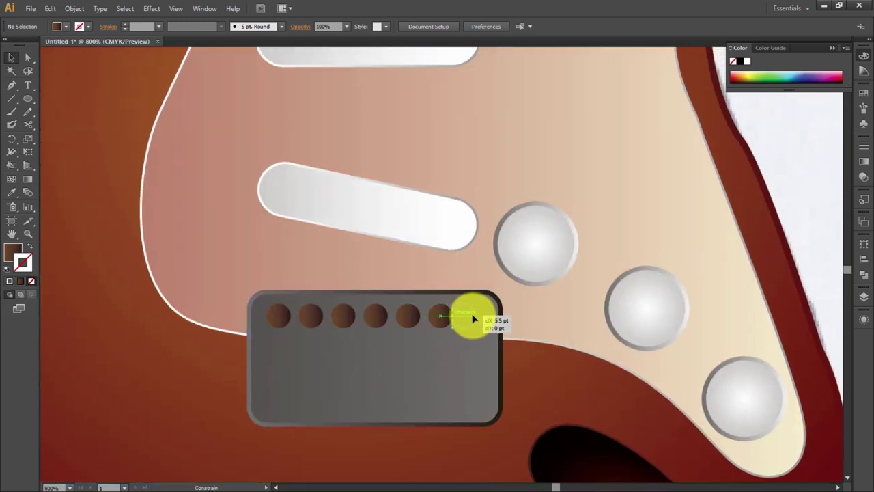
pyautogui.moveTo(473, 319)
pyautogui.mouseDown()
pyautogui.moveTo(292, 322)
pyautogui.moveTo(332, 315)
pyautogui.mouseUp()
pyautogui.click(400, 344)
pyautogui.click(315, 321)
# Delete the three extra circle copies from the row.
pyautogui.click(377, 272)
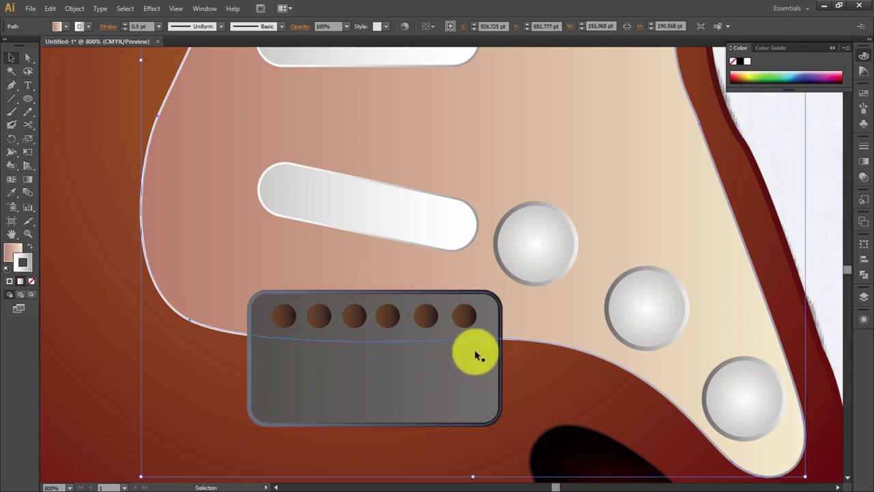
pyautogui.click(464, 316)
pyautogui.press('Delete')
pyautogui.click(424, 316)
pyautogui.press('Delete')
pyautogui.click(387, 316)
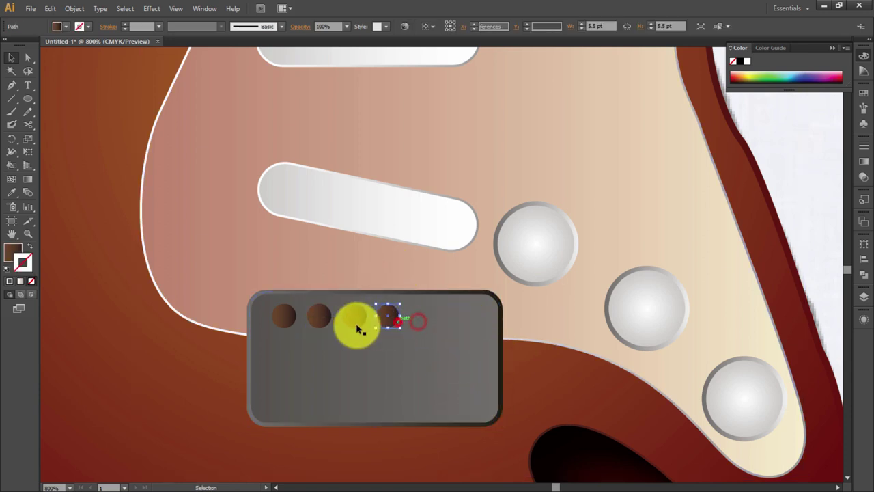
pyautogui.press('Delete')
# Duplicate the leftmost brown circle rightward, repeating to add more circles.
pyautogui.click(293, 323)
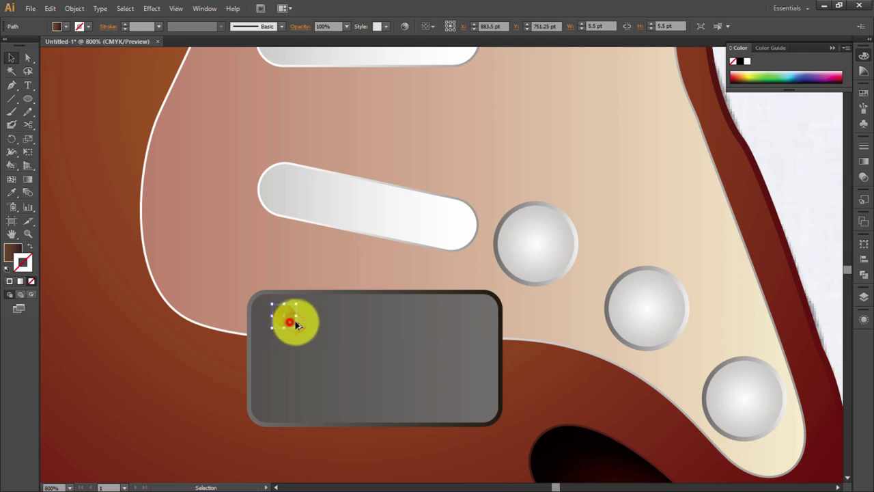
pyautogui.moveTo(295, 324); pyautogui.dragTo(326, 323)
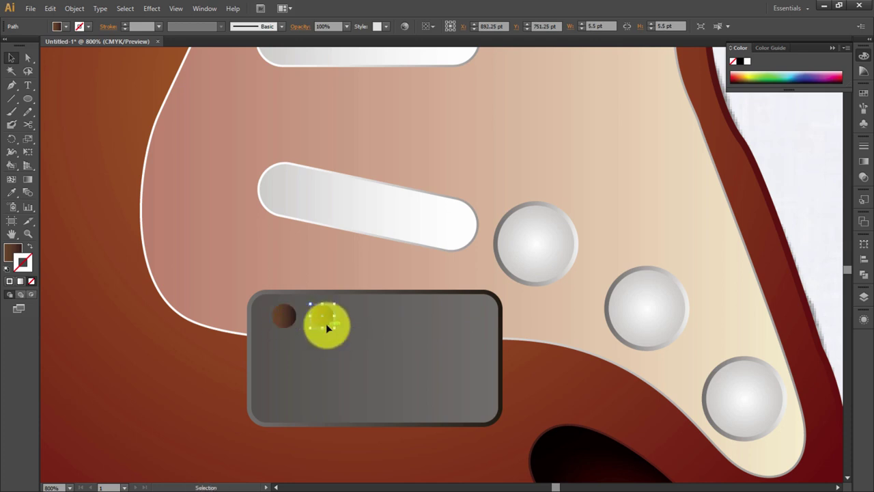
pyautogui.hotkey('ctrl', 'd')
pyautogui.hotkey('ctrl', 'd')
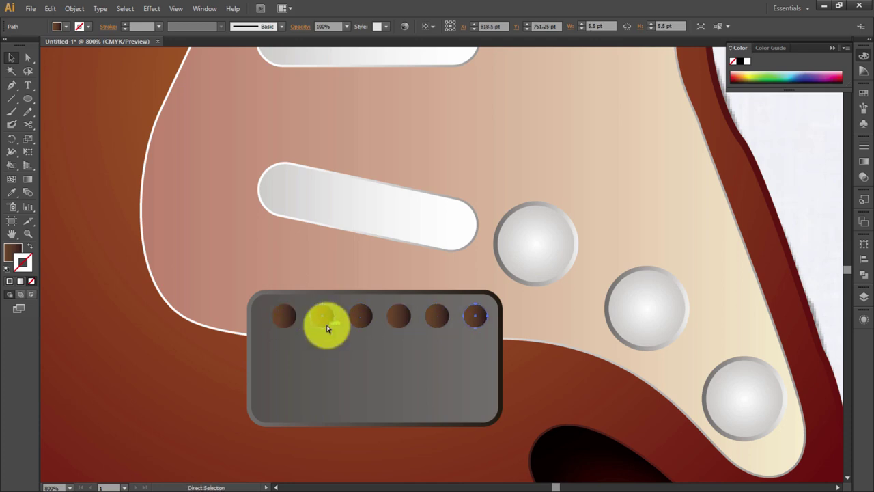
pyautogui.press('v')
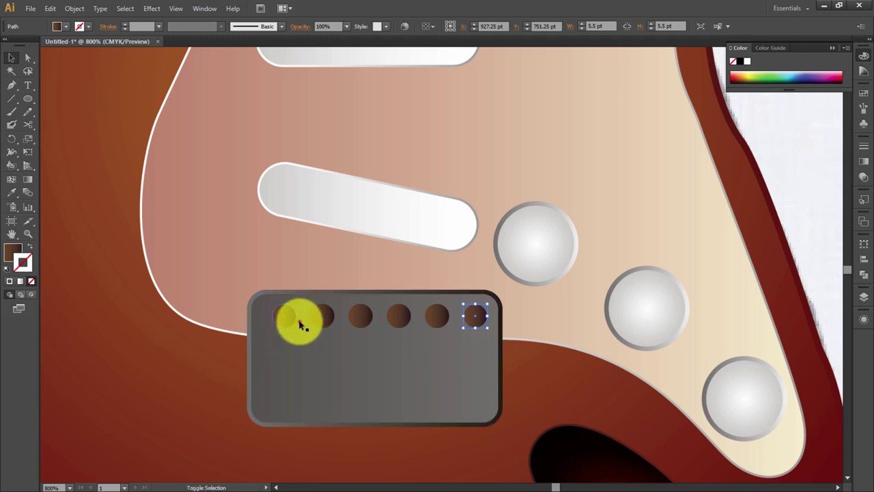
# Select all six brown circles and distribute them evenly across the pickup.
pyautogui.keyDown('shift'); pyautogui.click(300, 322); pyautogui.keyUp('shift')
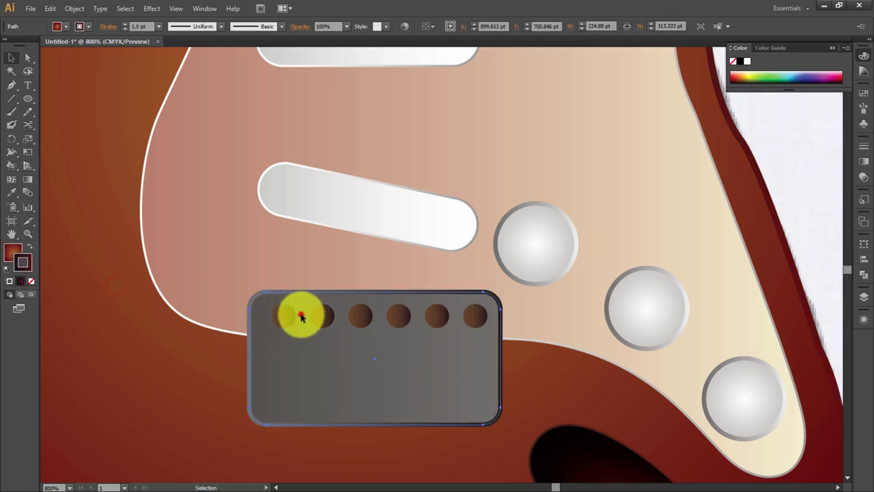
pyautogui.click(290, 314)
pyautogui.keyDown('shift'); pyautogui.click(330, 320); pyautogui.keyUp('shift')
pyautogui.keyDown('shift'); pyautogui.click(360, 316); pyautogui.keyUp('shift')
pyautogui.keyDown('shift'); pyautogui.click(398, 315); pyautogui.keyUp('shift')
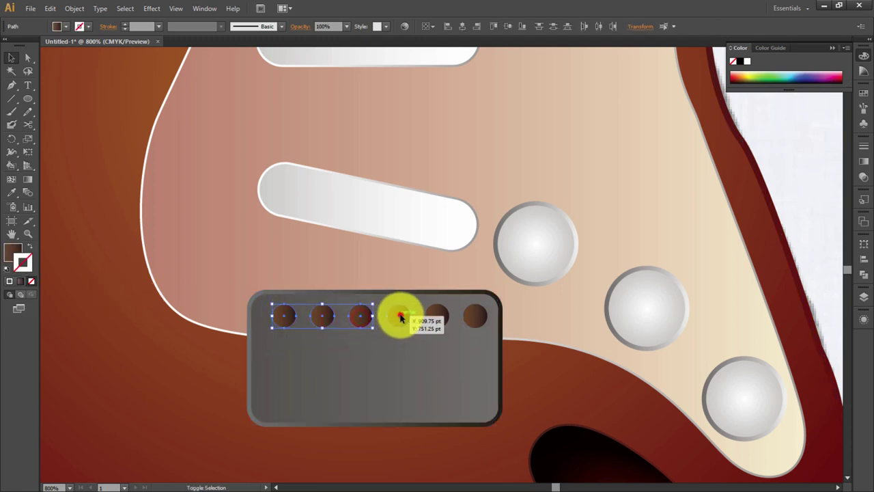
pyautogui.keyDown('shift'); pyautogui.click(437, 316); pyautogui.keyUp('shift')
pyautogui.keyDown('shift'); pyautogui.click(474, 318); pyautogui.keyUp('shift')
pyautogui.keyDown('shift'); pyautogui.click(503, 340); pyautogui.keyUp('shift')
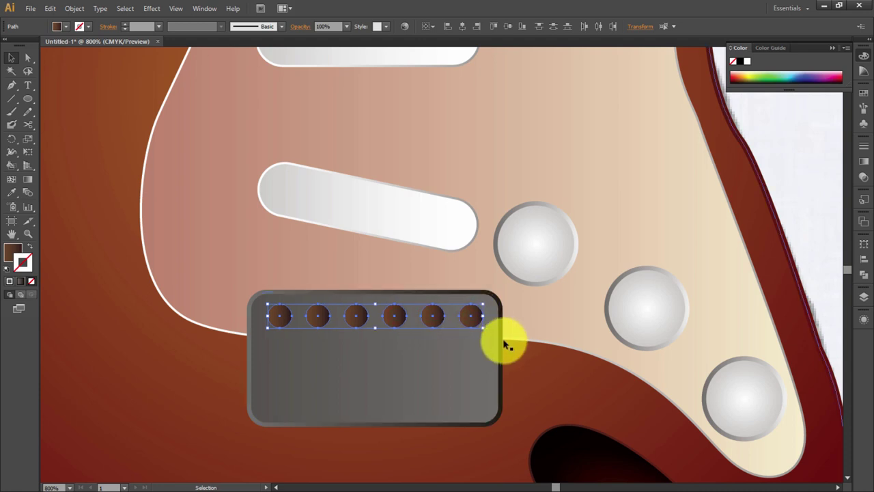
pyautogui.click(811, 246)
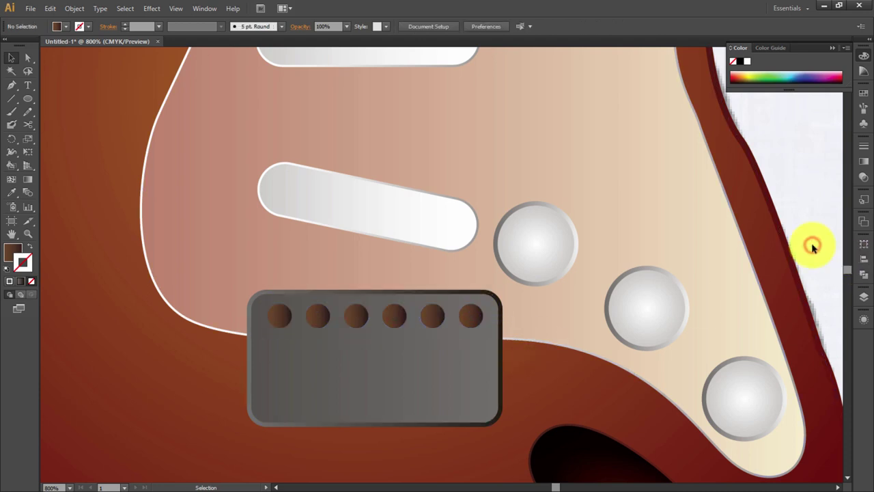
# Select the pole-piece circles on the pickup plate.
pyautogui.hotkey('ctrl', '0')
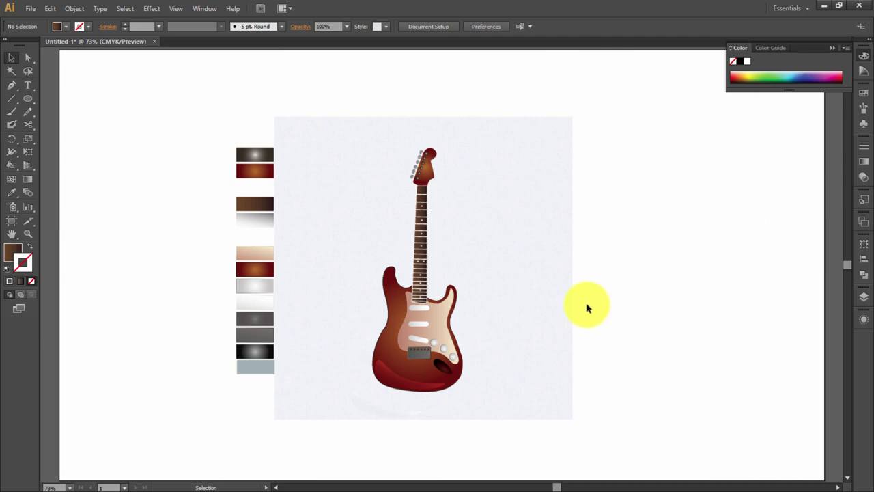
pyautogui.hotkey('ctrl', '+')
pyautogui.hotkey('ctrl', '+')
pyautogui.hotkey('ctrl', '+')
pyautogui.hotkey('ctrl', '+')
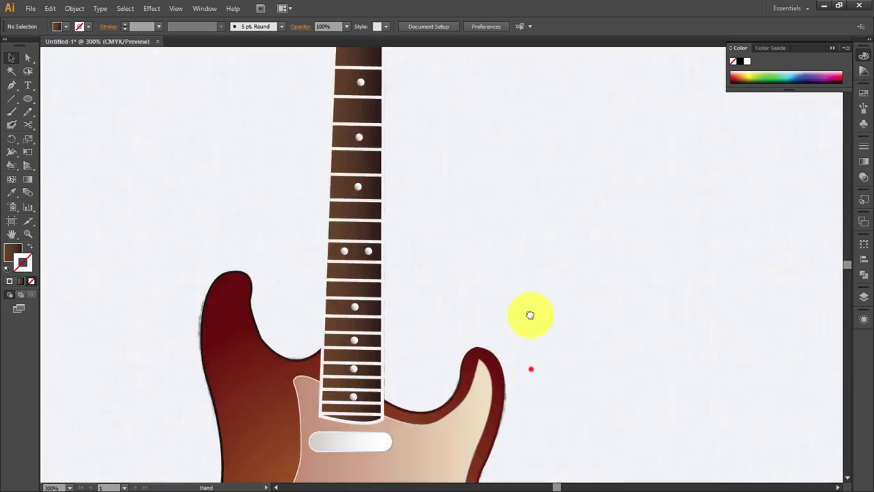
pyautogui.scroll(-5, 478, 334)
pyautogui.scroll(-1, 433, 351)
pyautogui.click(349, 428)
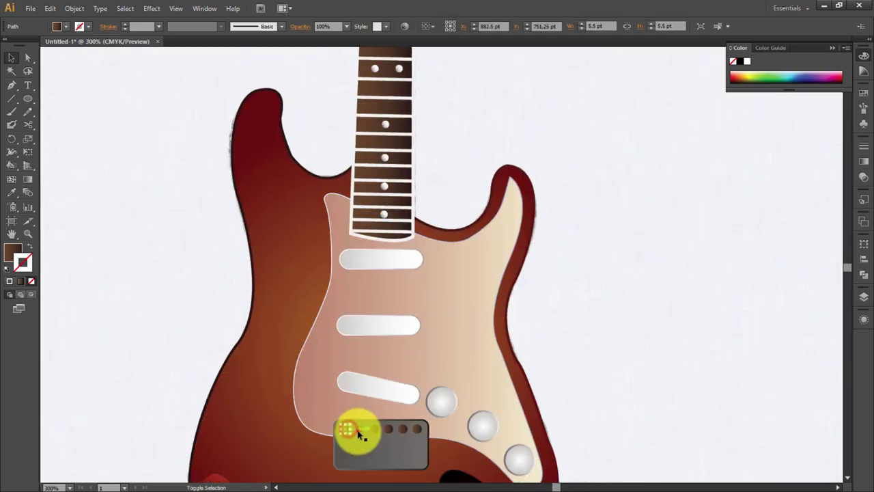
pyautogui.keyDown('shift'); pyautogui.click(375, 431); pyautogui.keyUp('shift')
pyautogui.keyDown('shift'); pyautogui.click(387, 431); pyautogui.keyUp('shift')
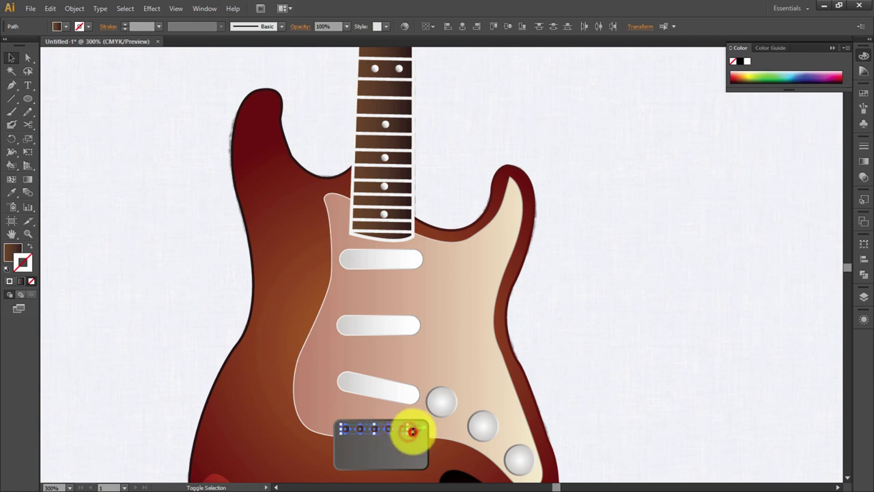
pyautogui.keyDown('shift'); pyautogui.click(417, 430); pyautogui.keyUp('shift')
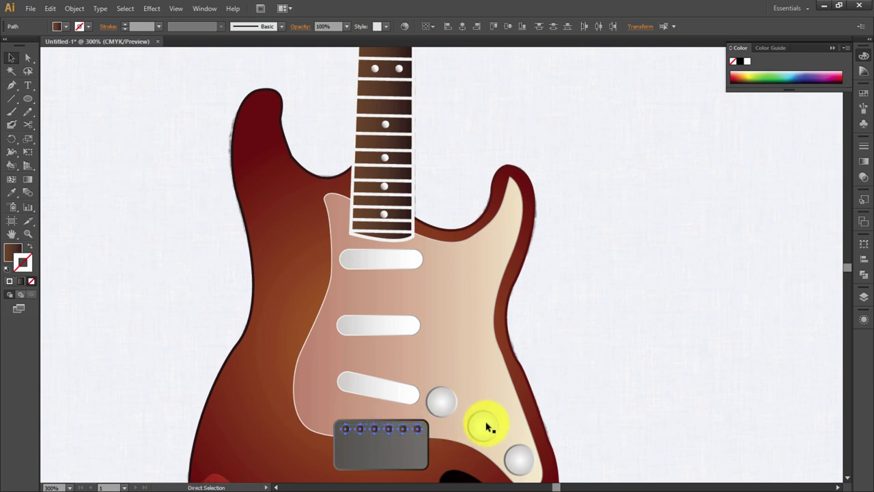
pyautogui.hotkey('ctrl', '-')
pyautogui.hotkey('ctrl', '-')
pyautogui.hotkey('ctrl', '-')
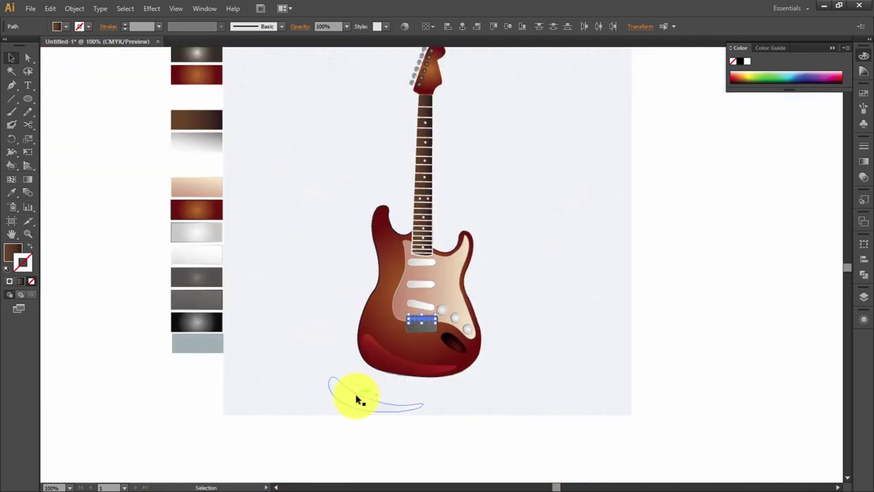
# Fill the selected circles with the grey radial gradient using the Eyedropper.
pyautogui.press('i')
pyautogui.click(196, 54)
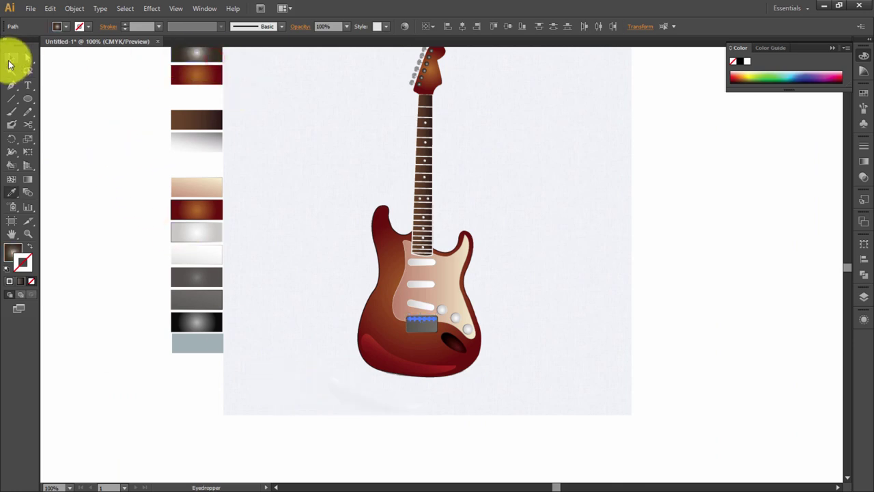
pyautogui.click(11, 58)
pyautogui.click(663, 280)
pyautogui.hotkey('ctrl', '+')
pyautogui.hotkey('ctrl', '+')
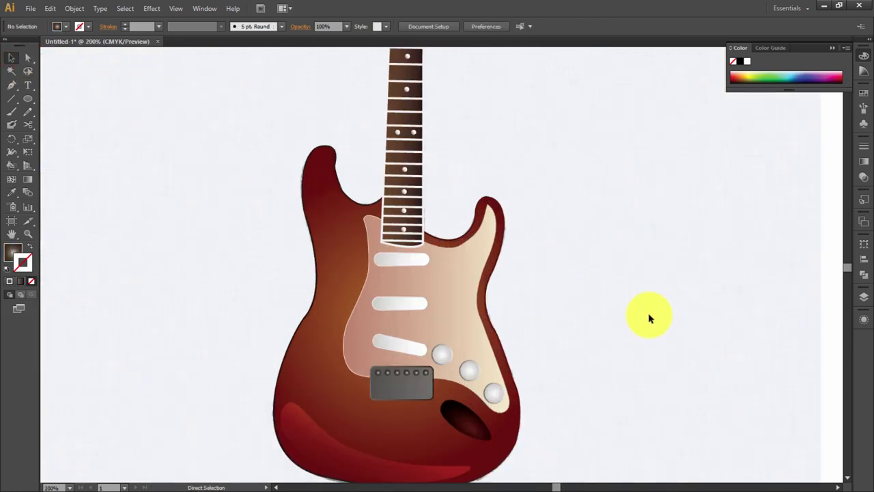
pyautogui.hotkey('ctrl', '-')
pyautogui.moveTo(660, 311); pyautogui.dragTo(624, 422)
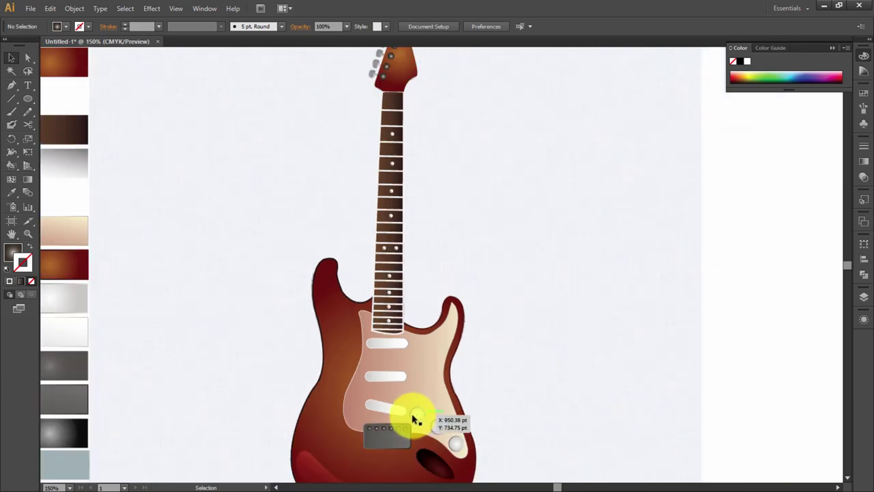
# Draw a vertical string line from the pickup to the headstock with a white 2 pt stroke.
pyautogui.click(12, 100)
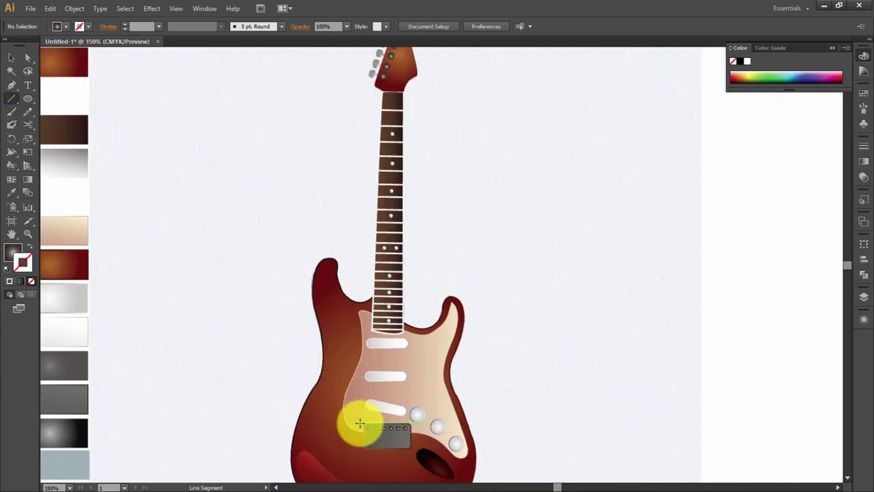
pyautogui.moveTo(368, 427); pyautogui.dragTo(383, 79)
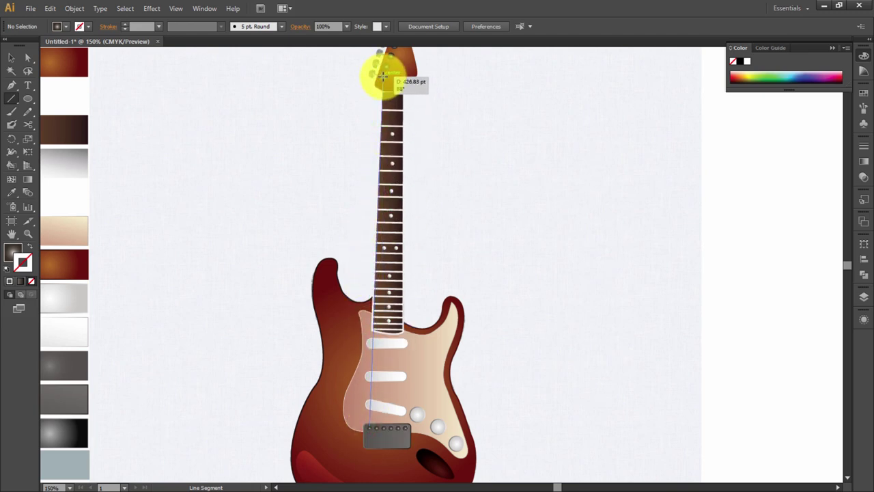
pyautogui.moveTo(384, 77); pyautogui.dragTo(383, 77)
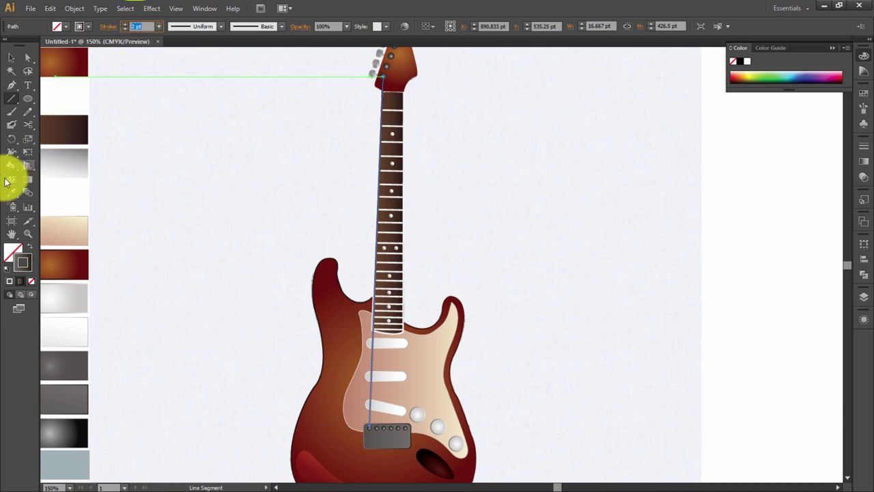
pyautogui.click(31, 260)
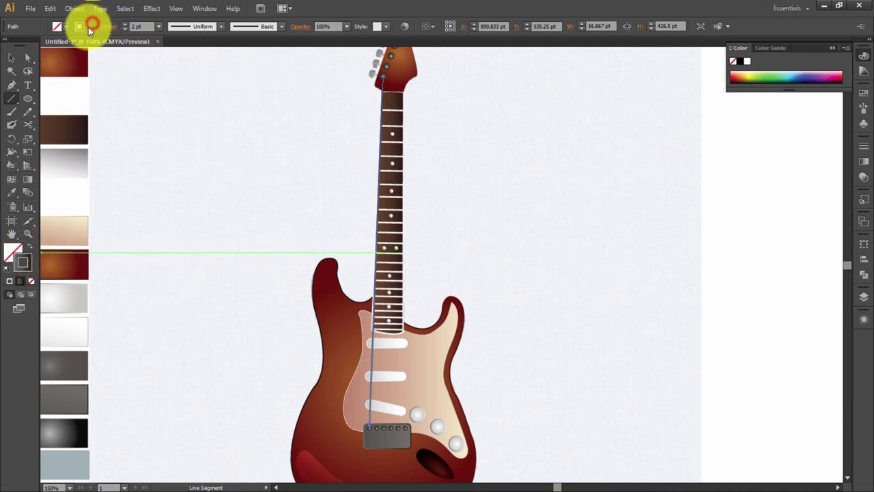
pyautogui.click(88, 28)
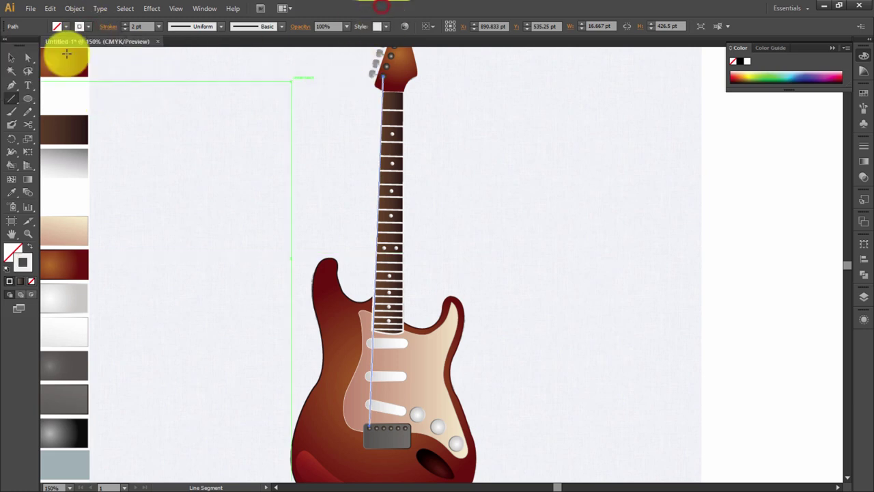
pyautogui.click(15, 59)
pyautogui.hotkey('ctrl', 'shift', 'a')
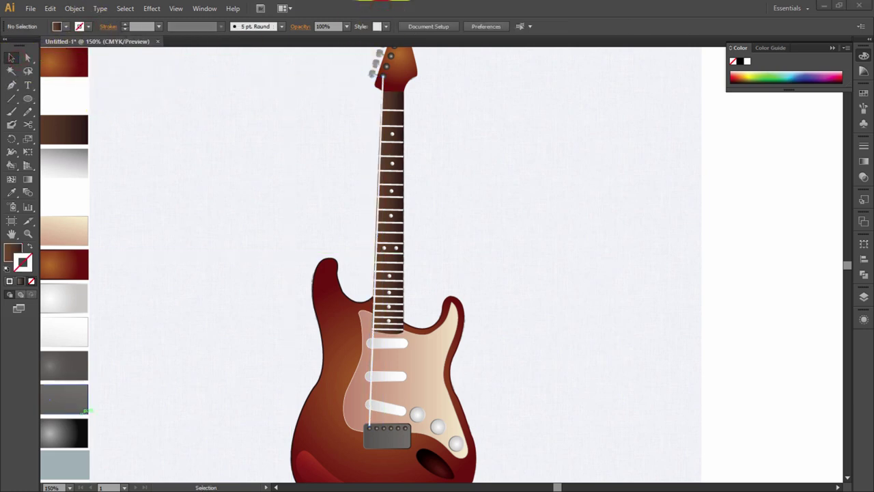
# Make and repeat copies of the string beside it, then undo the extra copies.
pyautogui.click(370, 417)
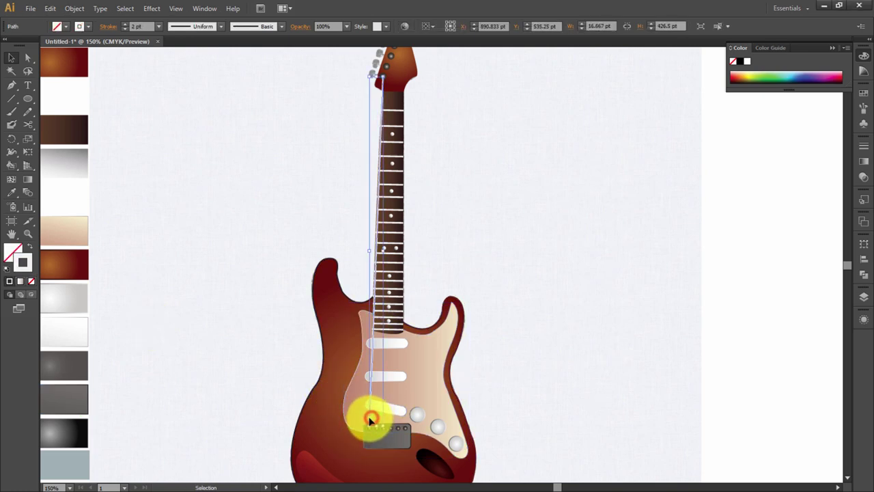
pyautogui.moveTo(371, 417); pyautogui.dragTo(376, 423)
pyautogui.hotkey('ctrl', 'd')
pyautogui.hotkey('ctrl', 'd')
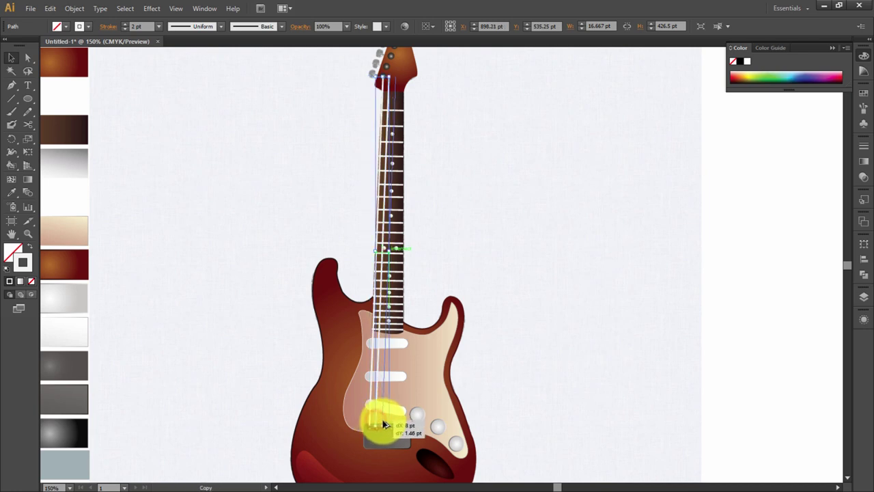
pyautogui.hotkey('ctrl', 'd')
pyautogui.moveTo(383, 415); pyautogui.dragTo(401, 425)
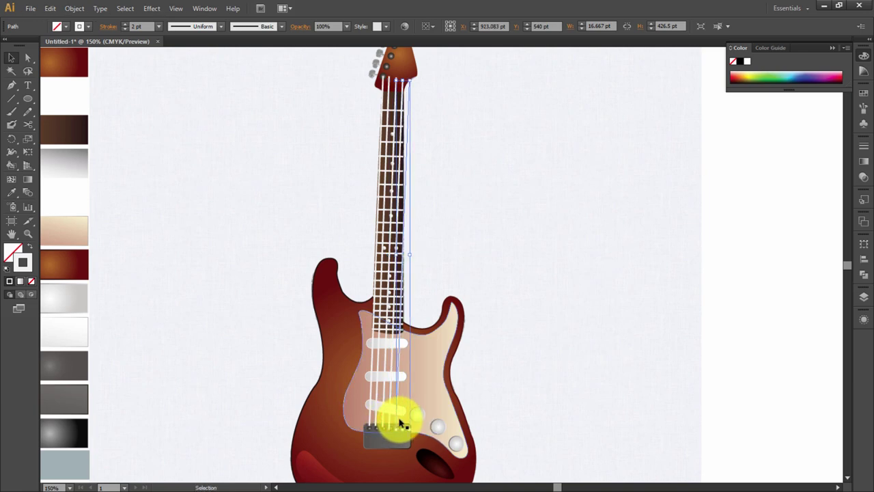
pyautogui.hotkey('ctrl', 'z')
pyautogui.hotkey('ctrl', 'z')
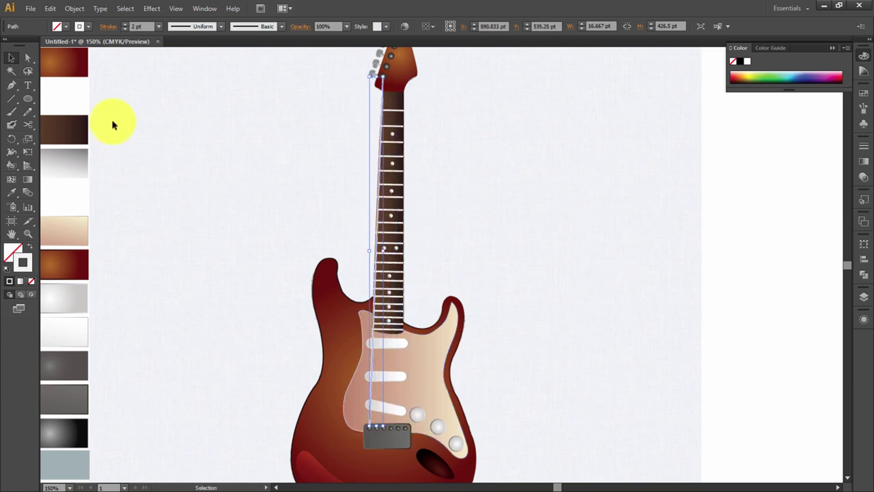
# Draw five more string lines from the bridge up the neck to the headstock.
pyautogui.click(13, 98)
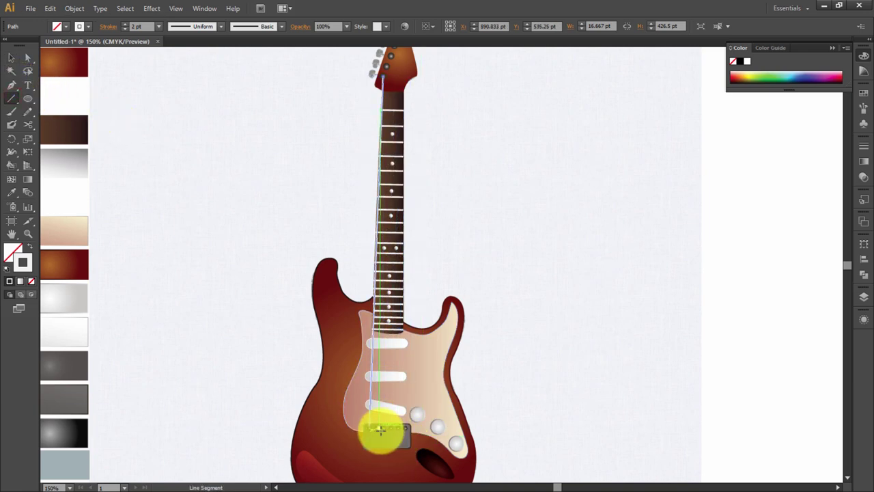
pyautogui.moveTo(377, 428); pyautogui.dragTo(386, 64)
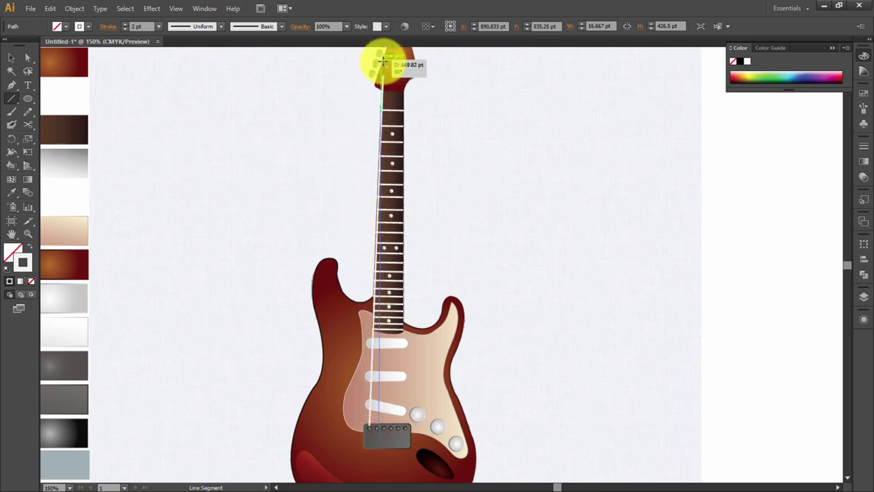
pyautogui.moveTo(374, 429); pyautogui.dragTo(384, 59)
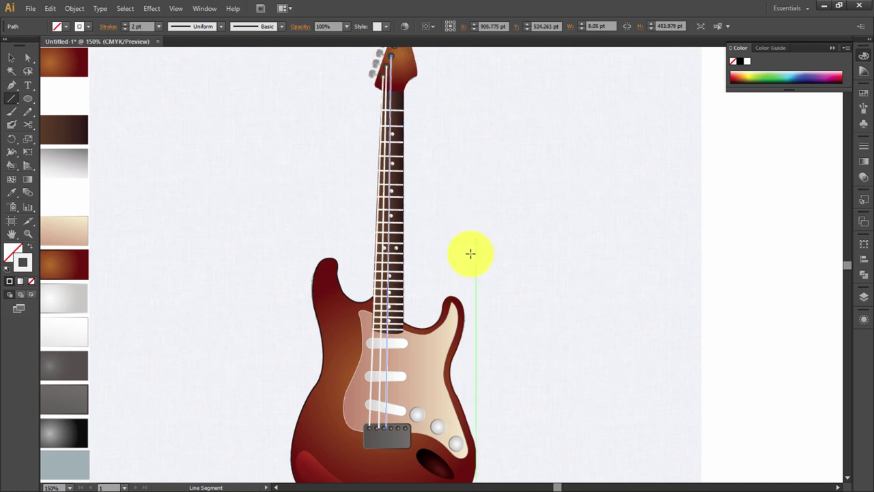
pyautogui.scroll(2, 413, 413)
pyautogui.scroll(-1, 410, 423)
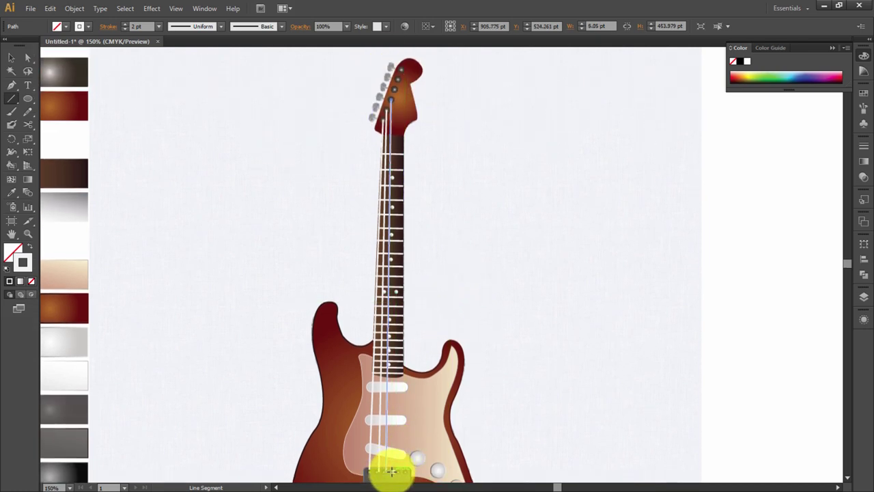
pyautogui.moveTo(391, 472); pyautogui.dragTo(396, 88)
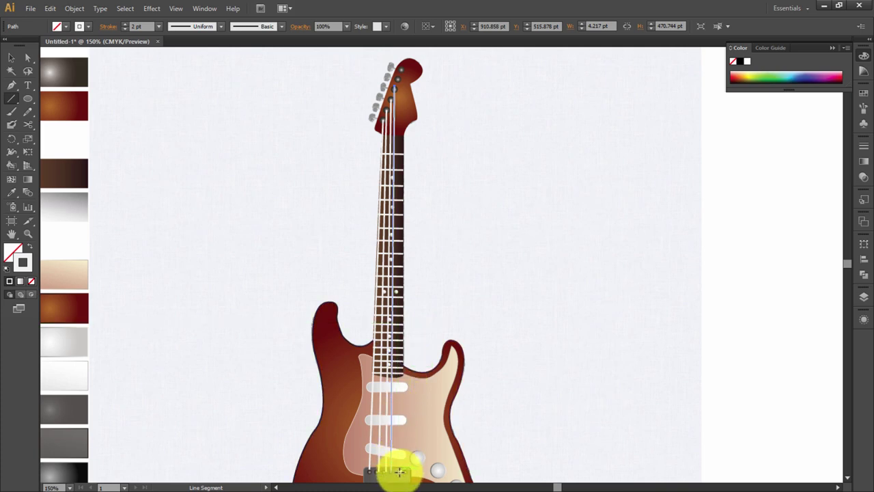
pyautogui.moveTo(398, 471); pyautogui.dragTo(397, 80)
pyautogui.moveTo(407, 470); pyautogui.dragTo(396, 72)
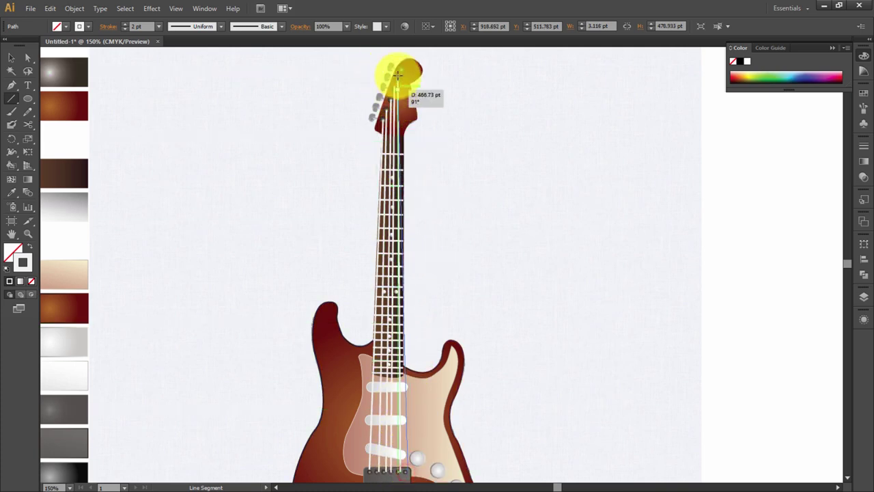
pyautogui.hotkey('ctrl', '=')
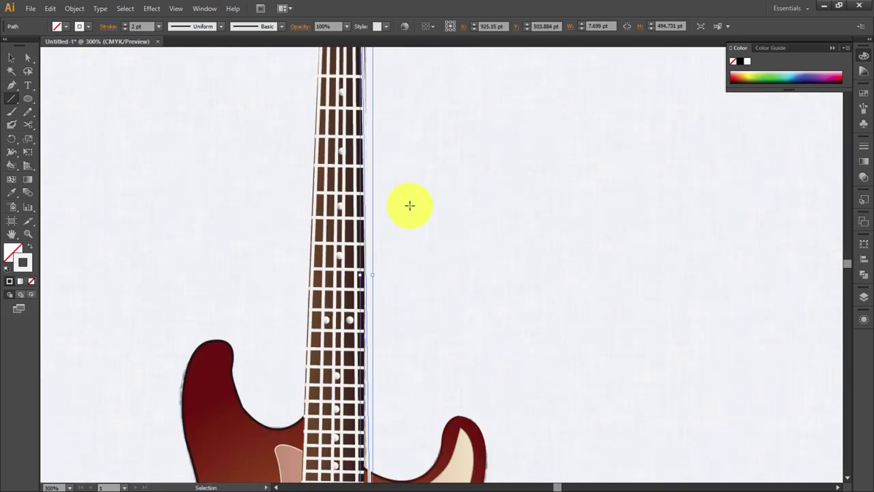
pyautogui.scroll(-5, 410, 205)
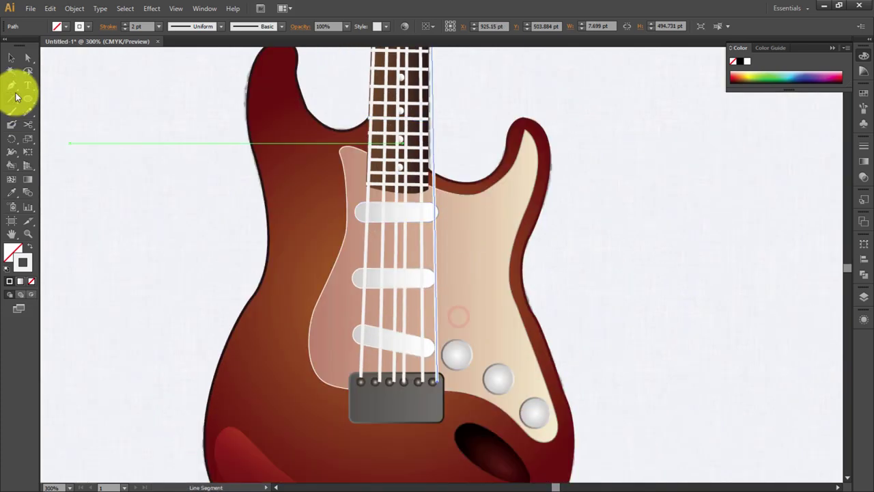
# Drag each string's bottom anchor onto its matching bridge pole-piece hole.
pyautogui.hotkey('ctrl', '=')
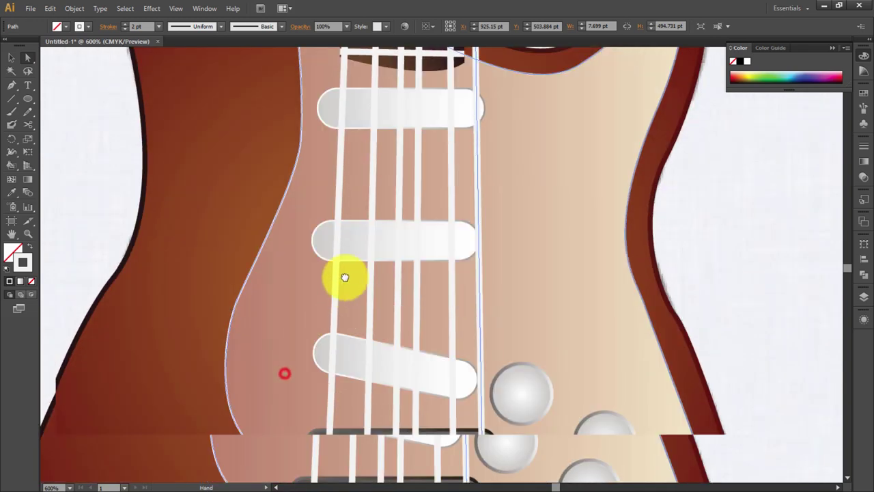
pyautogui.click(348, 360)
pyautogui.moveTo(348, 360); pyautogui.dragTo(341, 369)
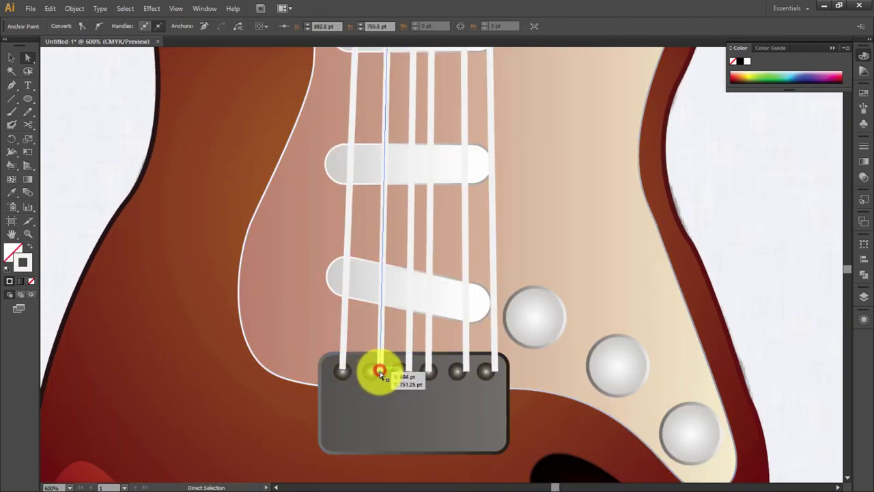
pyautogui.moveTo(380, 373); pyautogui.dragTo(370, 371)
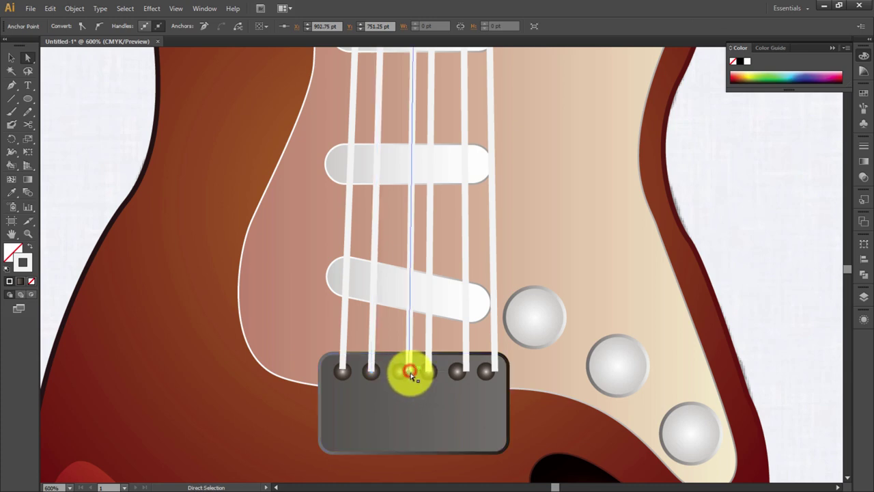
pyautogui.moveTo(410, 369); pyautogui.dragTo(400, 371)
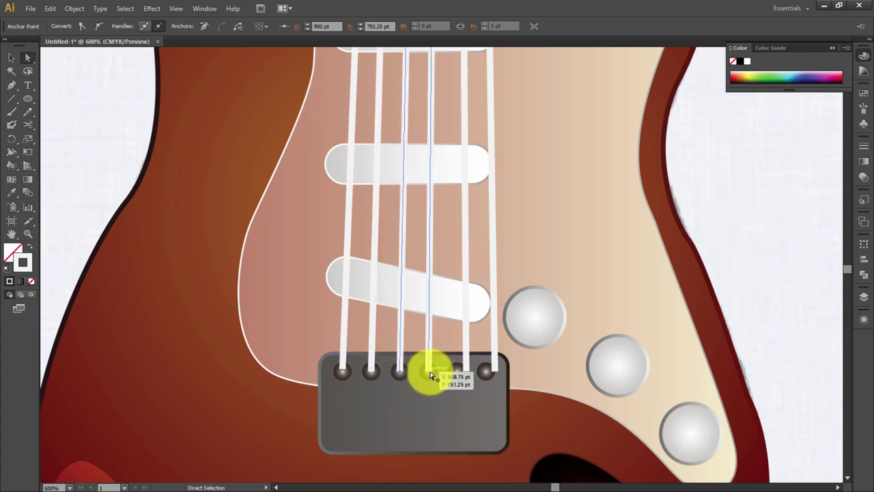
pyautogui.moveTo(467, 370); pyautogui.dragTo(456, 371)
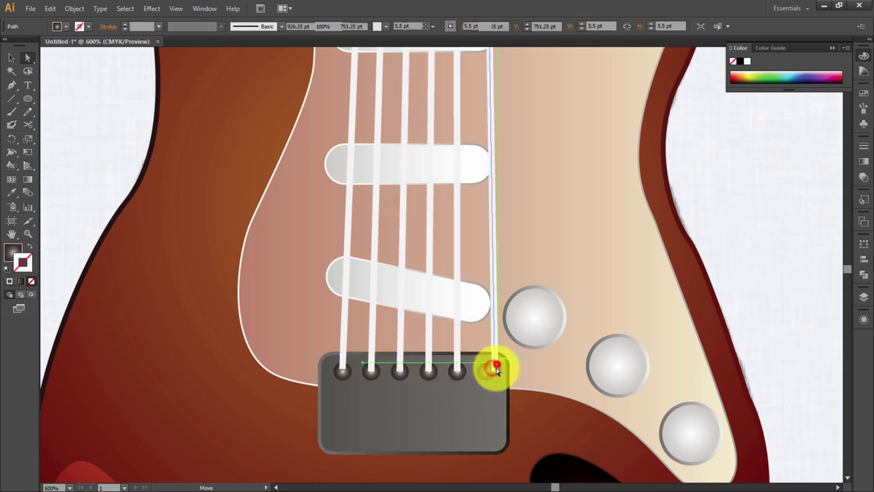
pyautogui.moveTo(493, 371); pyautogui.dragTo(485, 370)
pyautogui.click(344, 372)
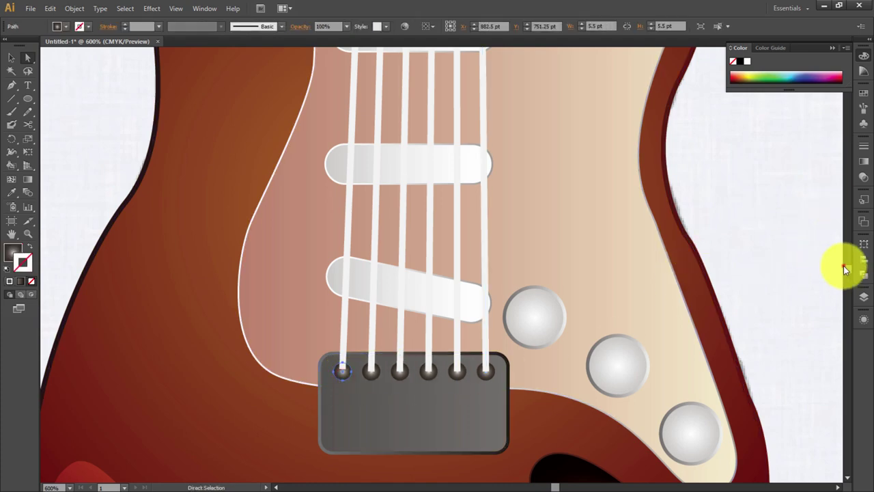
pyautogui.moveTo(843, 265); pyautogui.dragTo(842, 143)
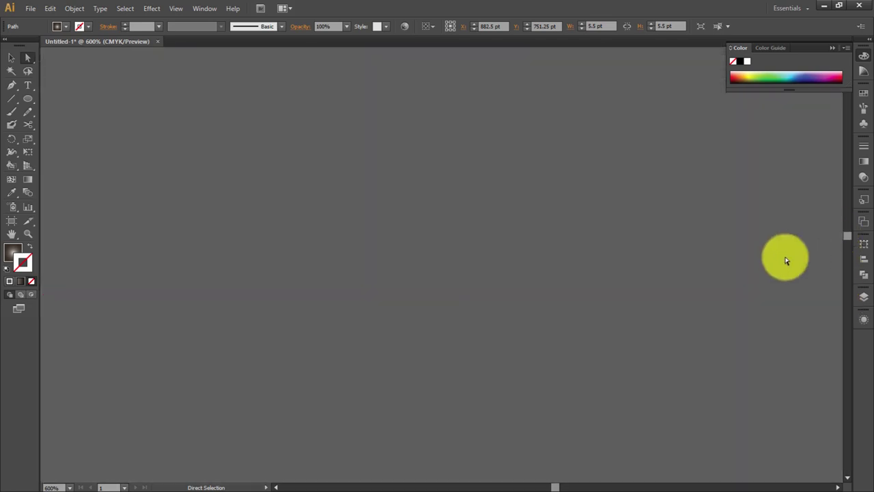
# Move the strings' top anchors down onto their headstock tuning pegs.
pyautogui.hotkey('ctrl', '0')
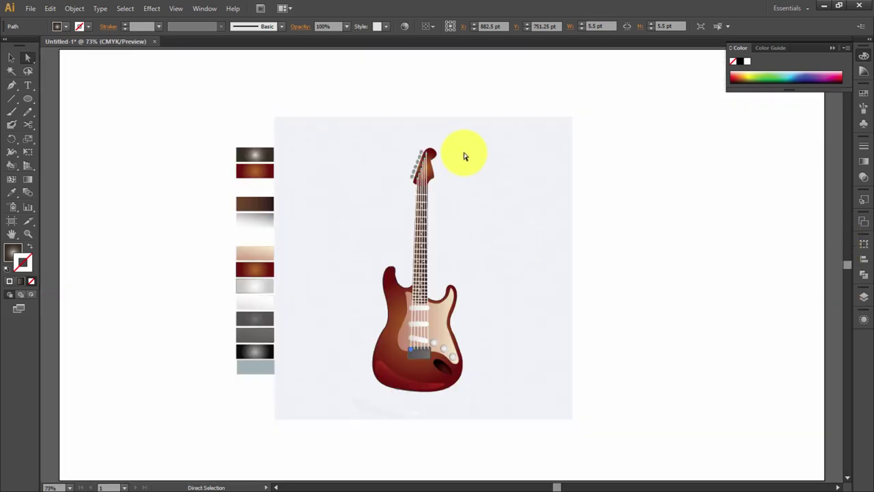
pyautogui.moveTo(448, 195); pyautogui.dragTo(448, 196)
pyautogui.moveTo(409, 152); pyautogui.dragTo(471, 307)
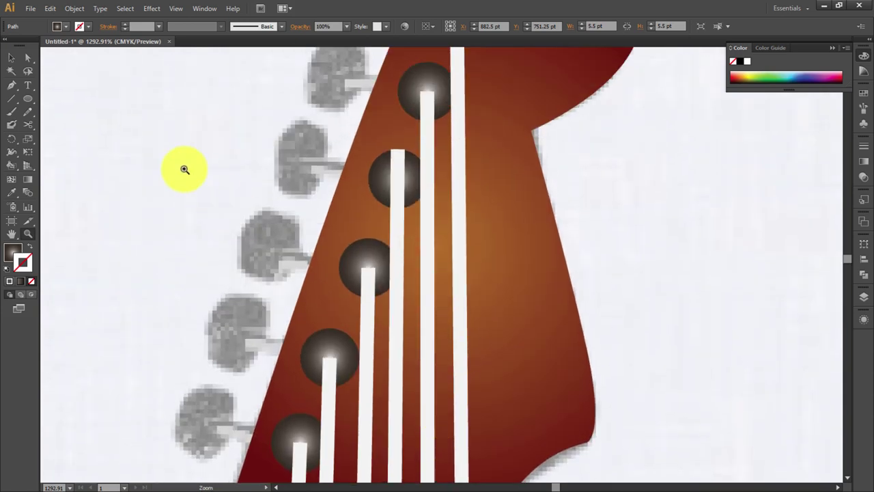
pyautogui.click(29, 59)
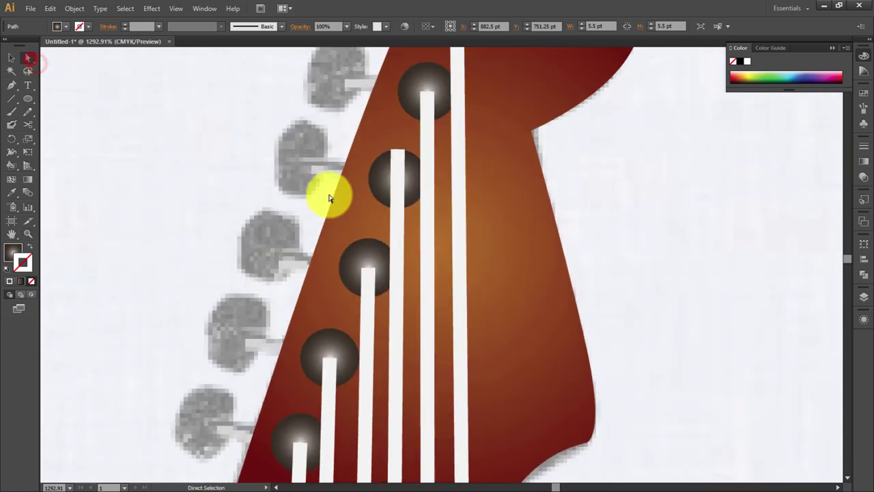
pyautogui.click(401, 159)
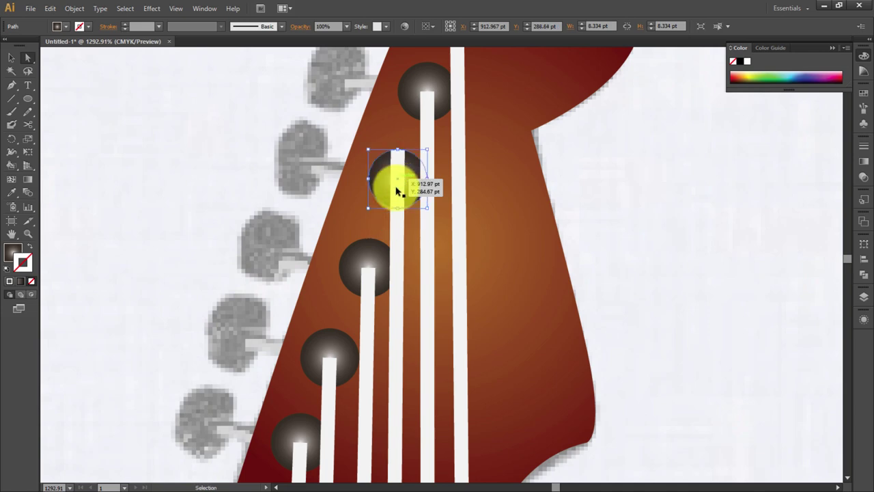
pyautogui.click(398, 186)
pyautogui.moveTo(397, 149); pyautogui.dragTo(398, 179)
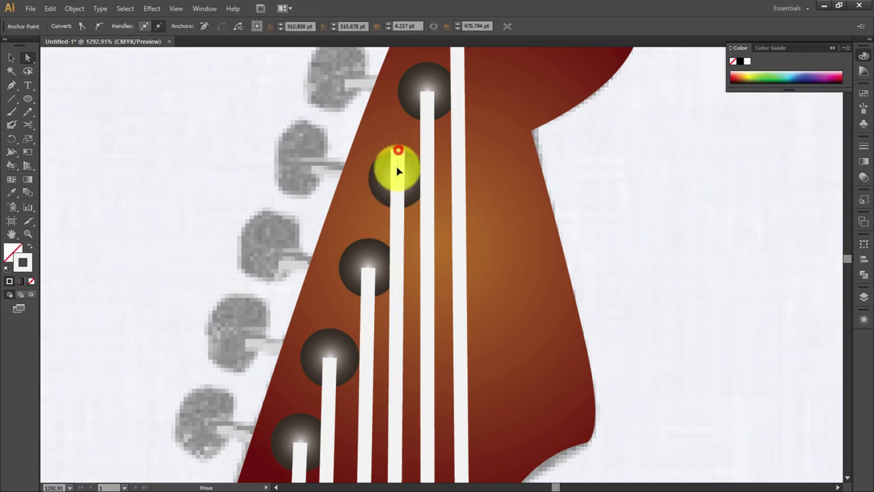
pyautogui.scroll(2, 454, 123)
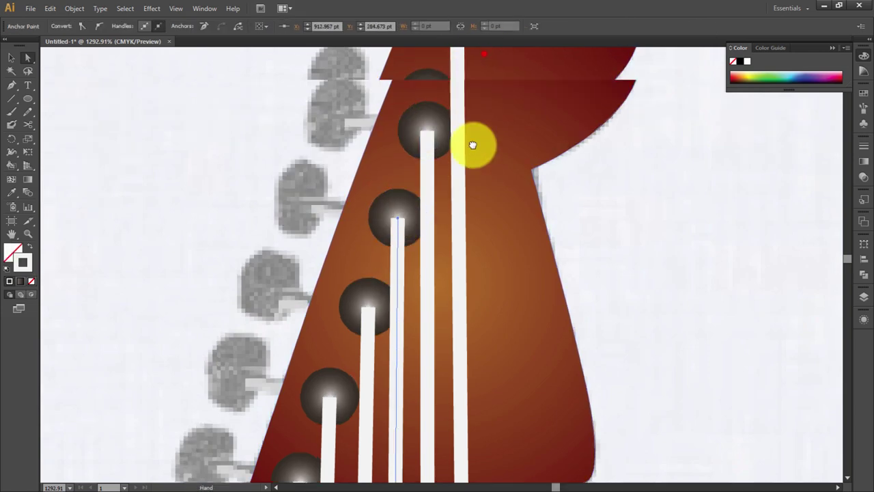
pyautogui.scroll(3, 472, 143)
pyautogui.moveTo(448, 131); pyautogui.dragTo(444, 170)
pyautogui.moveTo(444, 211); pyautogui.dragTo(480, 88)
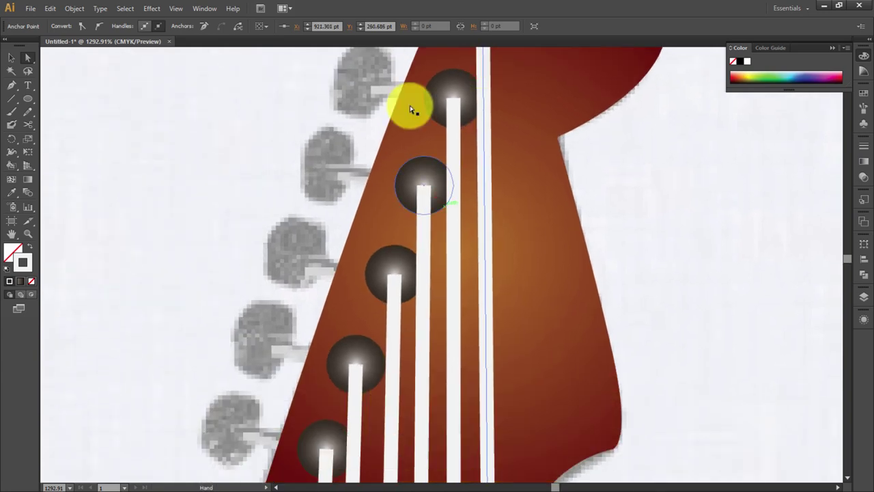
# Select all six tuning peg circles and bring them to the front, above the strings.
pyautogui.click(11, 57)
pyautogui.click(314, 419)
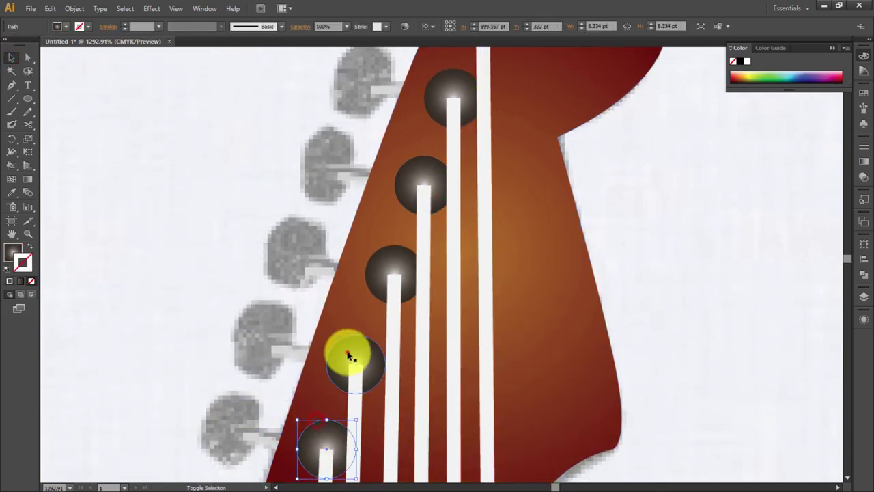
pyautogui.keyDown('shift'); pyautogui.click(348, 355); pyautogui.keyUp('shift')
pyautogui.keyDown('shift'); pyautogui.click(390, 261); pyautogui.keyUp('shift')
pyautogui.keyDown('shift'); pyautogui.click(417, 183); pyautogui.keyUp('shift')
pyautogui.keyDown('shift'); pyautogui.click(444, 101); pyautogui.keyUp('shift')
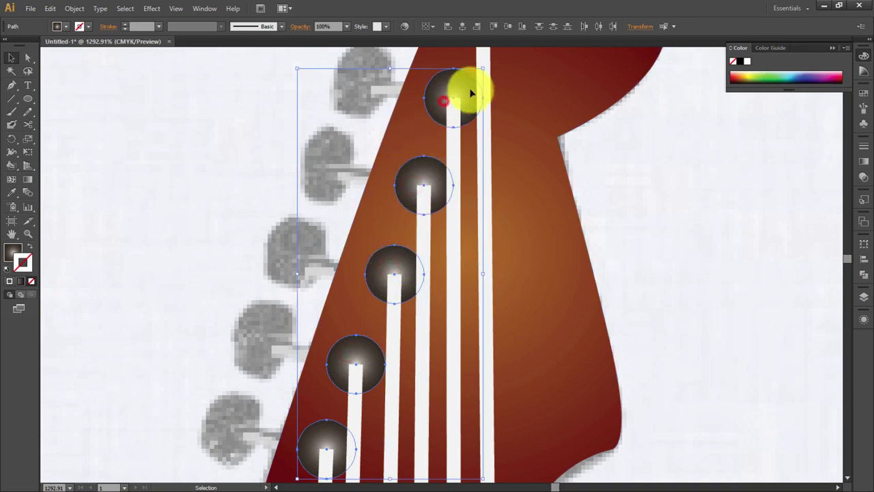
pyautogui.moveTo(471, 92); pyautogui.dragTo(488, 166)
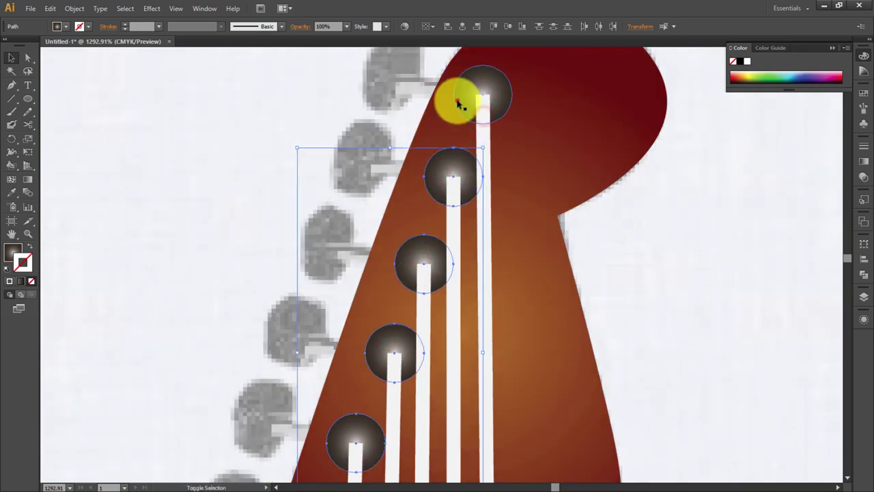
pyautogui.keyDown('shift'); pyautogui.click(459, 103); pyautogui.keyUp('shift')
pyautogui.rightClick(458, 104)
pyautogui.click(597, 241)
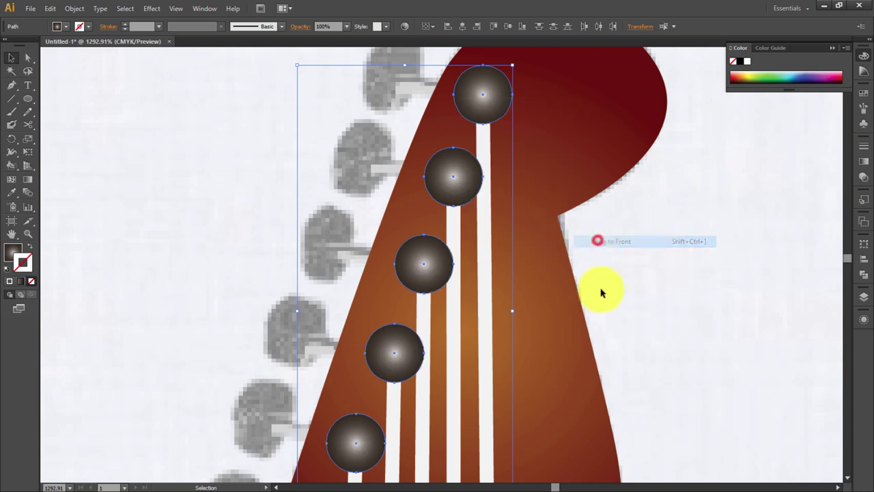
pyautogui.moveTo(546, 397); pyautogui.dragTo(547, 294)
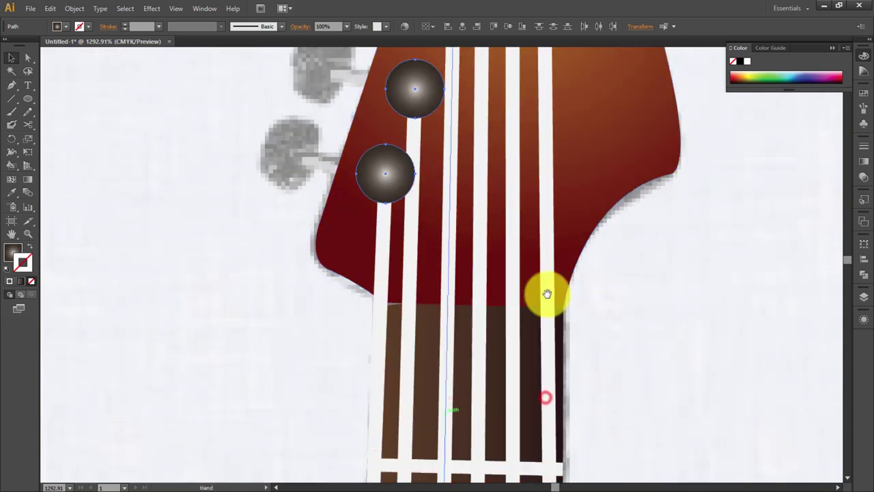
pyautogui.hotkey('ctrl', '0')
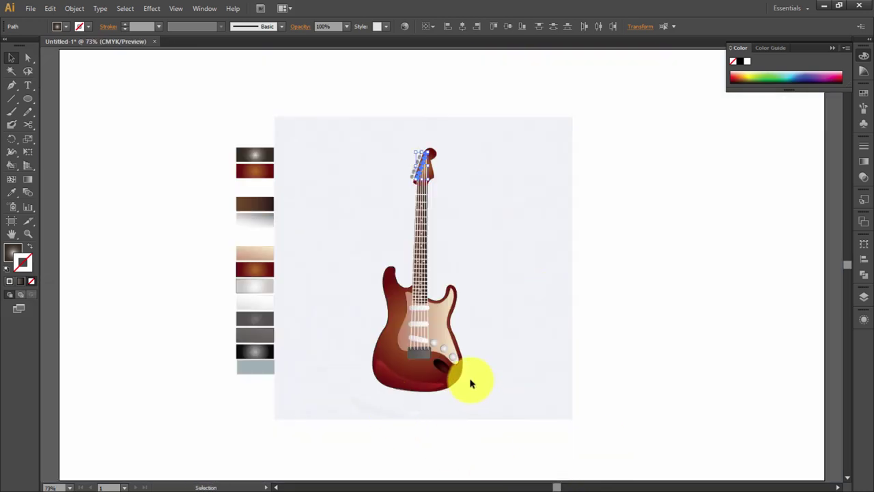
# Zoom into the bridge and bring its six hole circles in front of the string ends.
pyautogui.press('z')
pyautogui.moveTo(395, 345); pyautogui.dragTo(439, 362)
pyautogui.press('v')
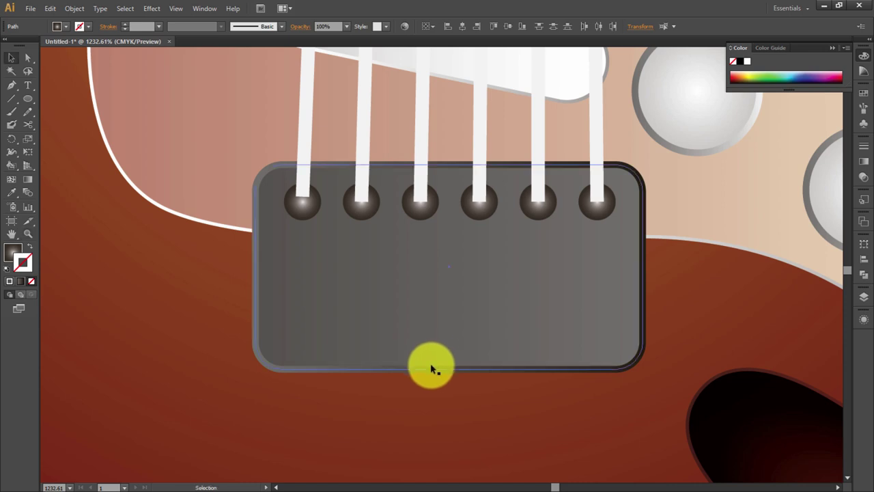
pyautogui.click(301, 216)
pyautogui.keyDown('shift'); pyautogui.click(374, 213); pyautogui.keyUp('shift')
pyautogui.keyDown('shift'); pyautogui.click(420, 208); pyautogui.keyUp('shift')
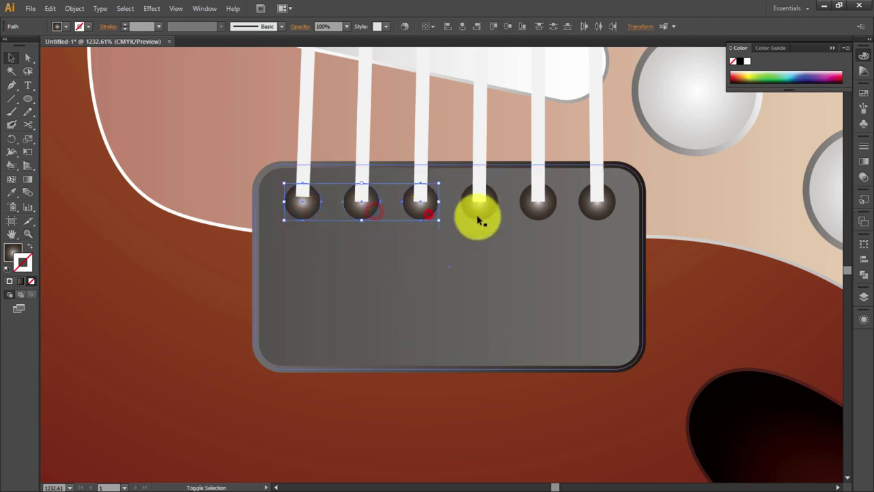
pyautogui.keyDown('shift'); pyautogui.click(478, 208); pyautogui.keyUp('shift')
pyautogui.keyDown('shift'); pyautogui.click(537, 209); pyautogui.keyUp('shift')
pyautogui.keyDown('shift'); pyautogui.click(597, 212); pyautogui.keyUp('shift')
pyautogui.rightClick(599, 213)
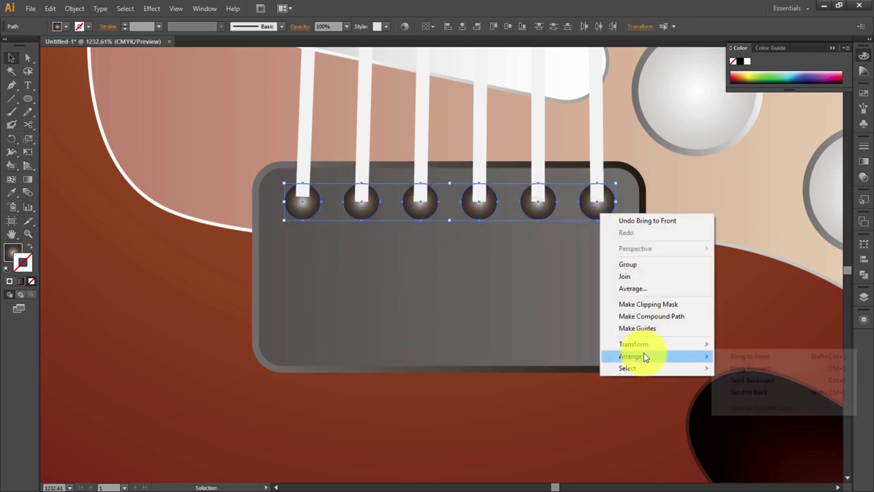
pyautogui.click(737, 356)
pyautogui.click(710, 239)
# Delete the background texture image from behind the guitar.
pyautogui.hotkey('ctrl', '0')
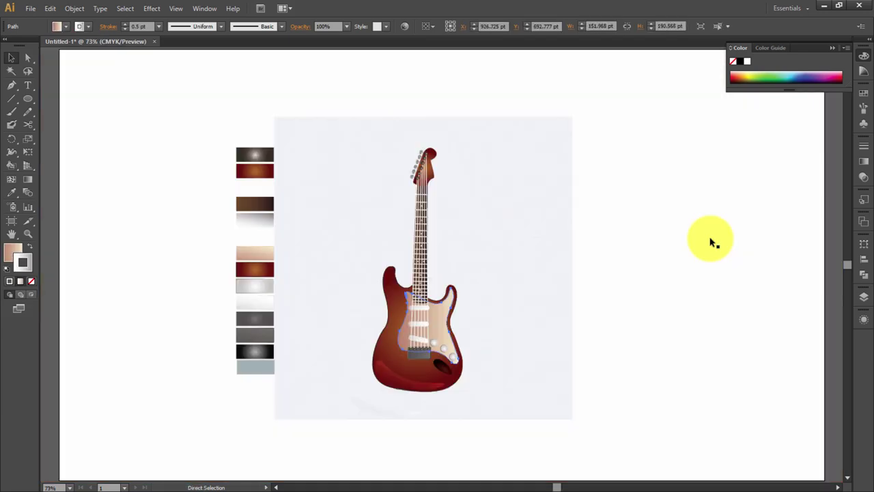
pyautogui.hotkey('ctrl', '+')
pyautogui.hotkey('ctrl', '+')
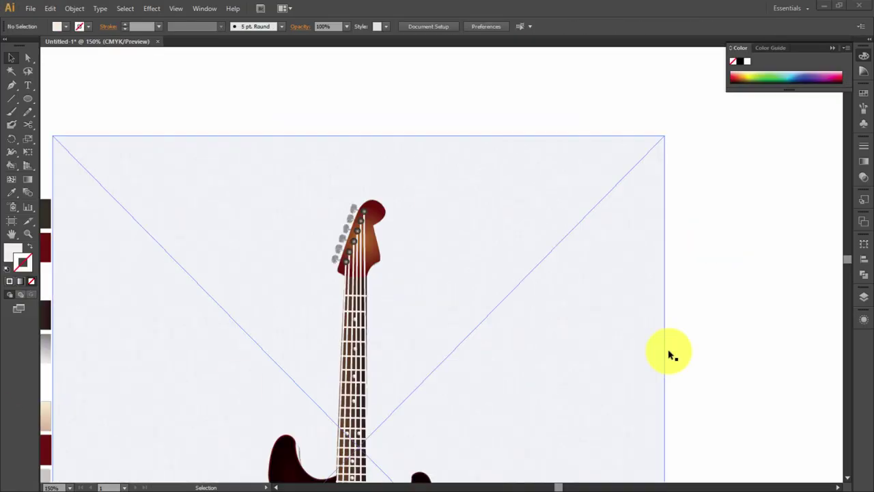
pyautogui.click(669, 351)
pyautogui.click(626, 308)
pyautogui.click(561, 332)
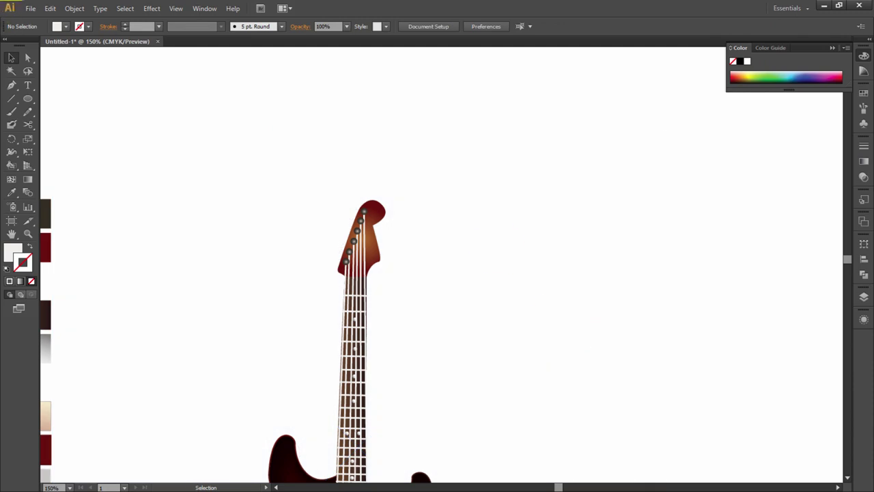
# Group all the artwork, then check the headstock and tuning peg subgroups.
pyautogui.hotkey('ctrl', 'a')
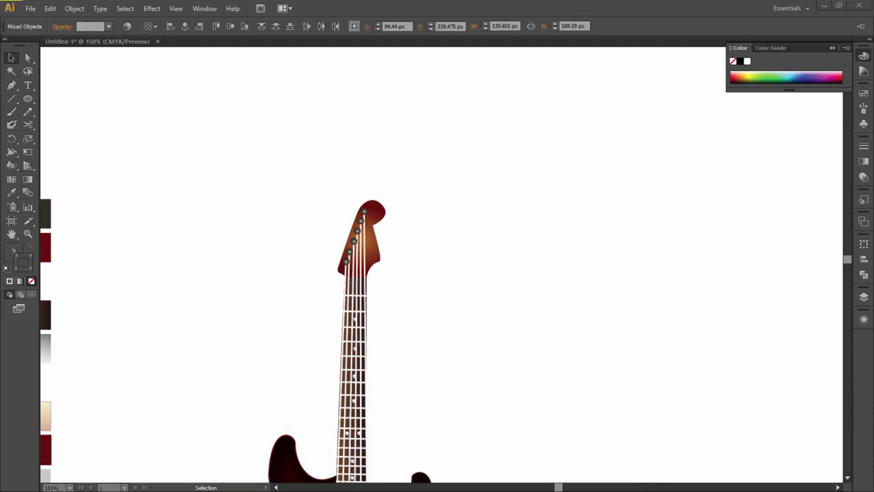
pyautogui.hotkey('ctrl', 'g')
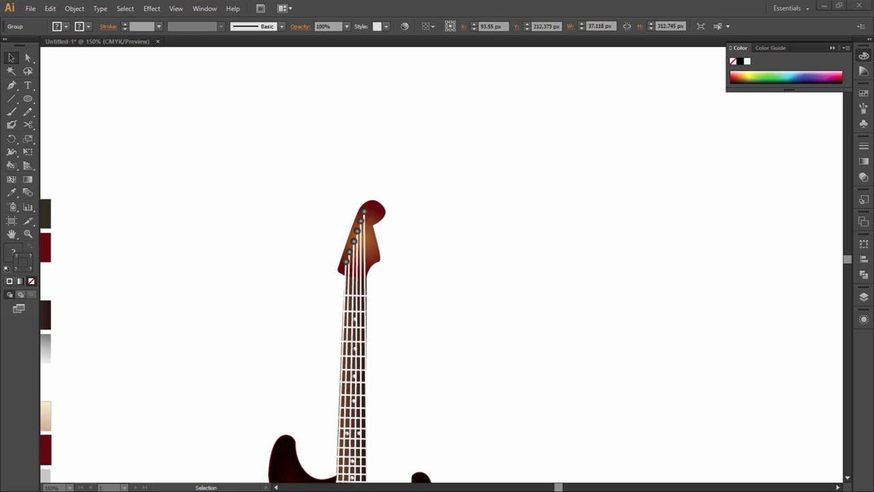
pyautogui.hotkey('ctrl', 'shift', 'a')
pyautogui.click(365, 239)
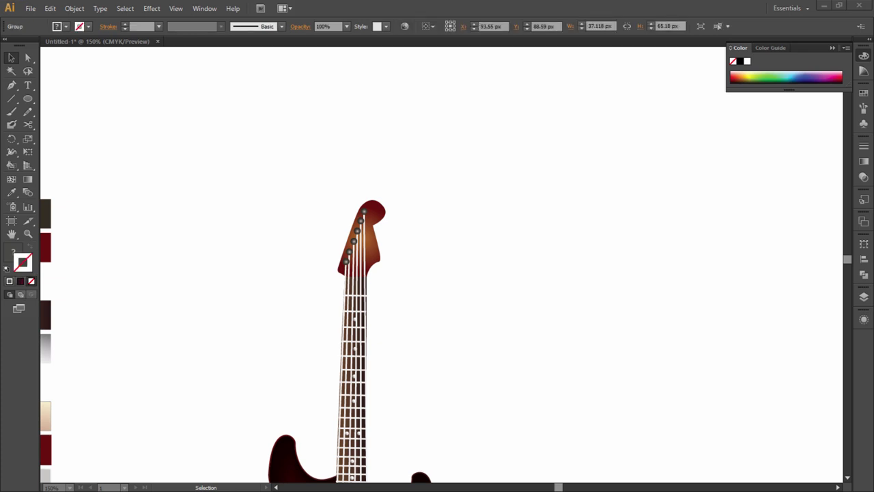
pyautogui.click(357, 232)
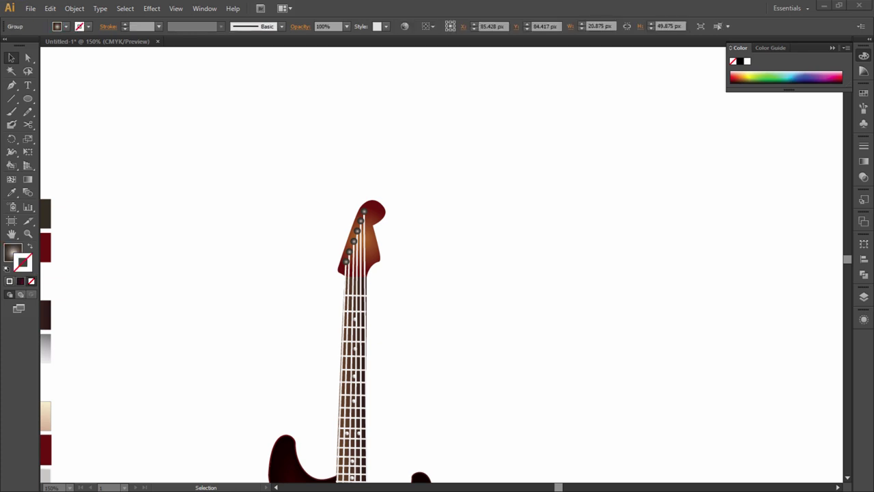
pyautogui.hotkey('ctrl', 'shift', 'a')
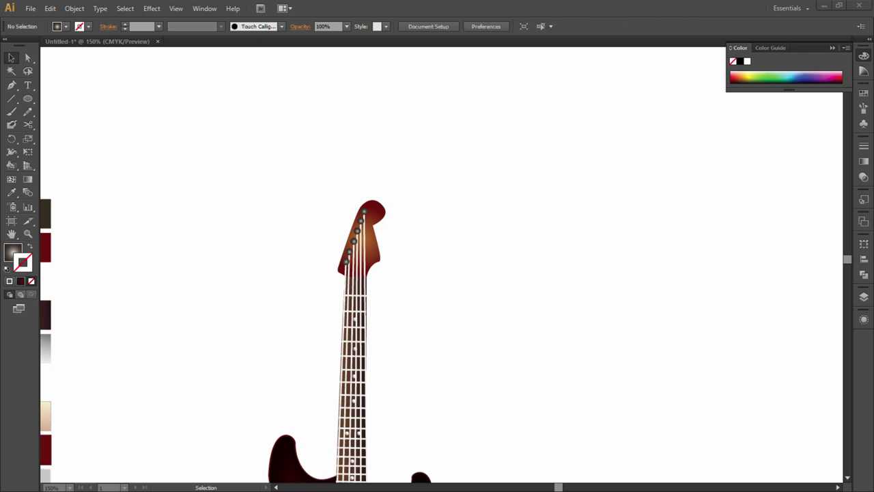
pyautogui.hotkey('ctrl', '0')
pyautogui.moveTo(569, 400); pyautogui.dragTo(505, 331)
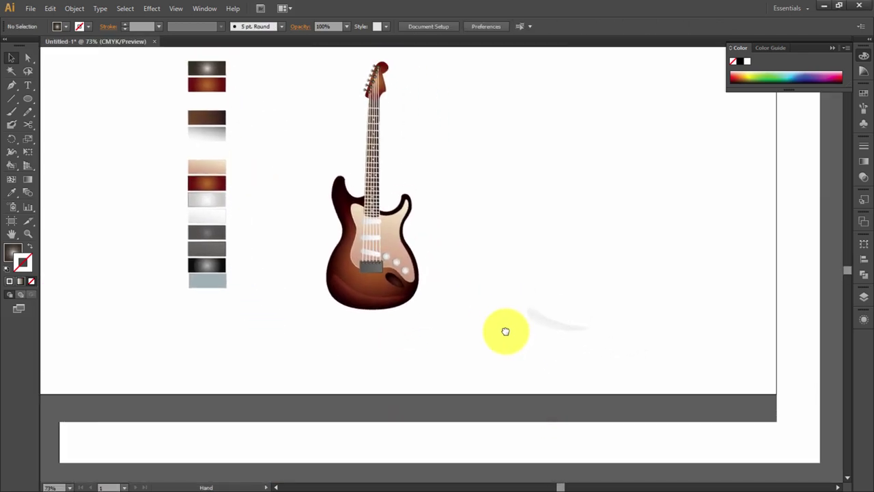
pyautogui.hotkey('ctrl', '+')
pyautogui.hotkey('ctrl', '+')
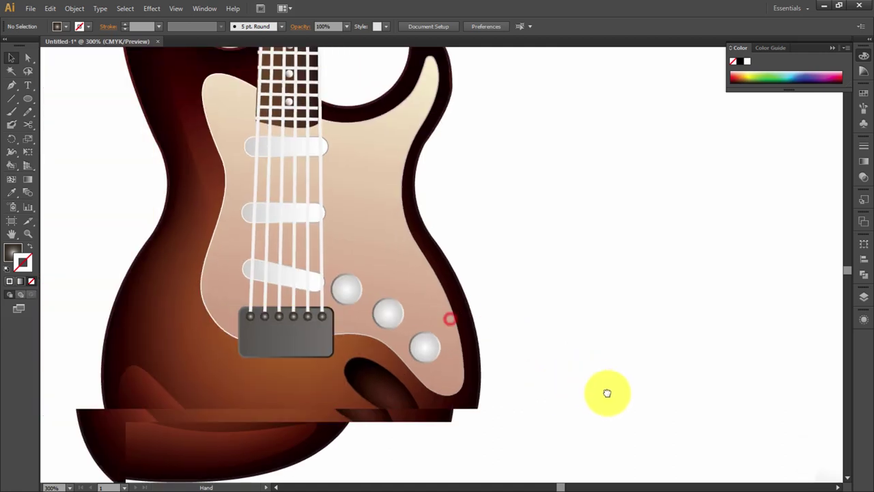
# Stretch the slanted bottom pickup bar by dragging its right-end handle.
pyautogui.click(338, 299)
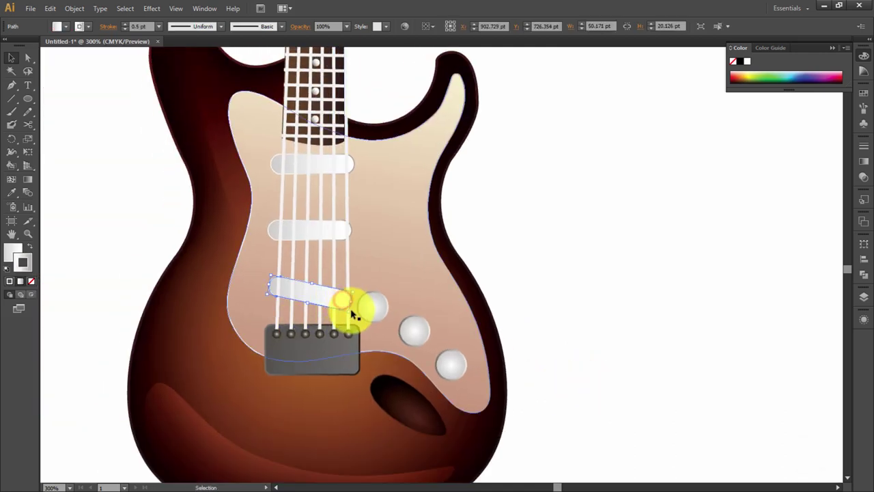
pyautogui.click(343, 303)
pyautogui.moveTo(343, 303)
pyautogui.mouseDown()
pyautogui.moveTo(354, 311)
pyautogui.moveTo(347, 307)
pyautogui.mouseUp()
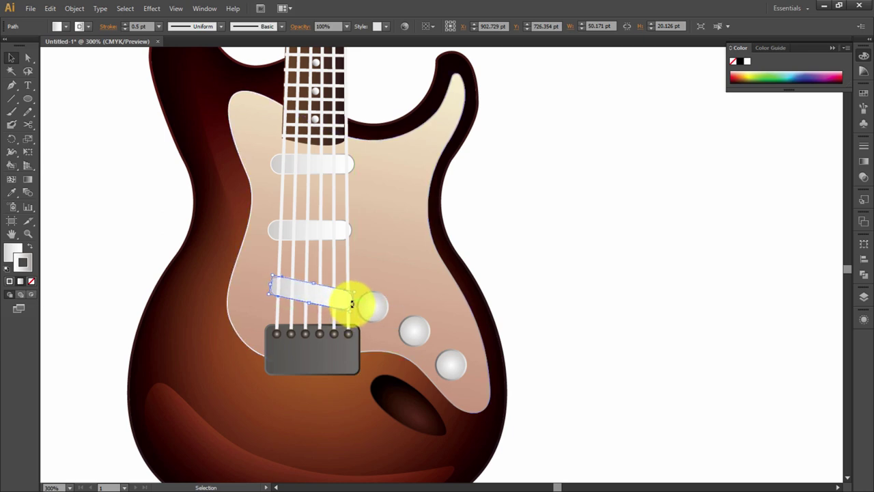
pyautogui.click(410, 264)
pyautogui.press('a')
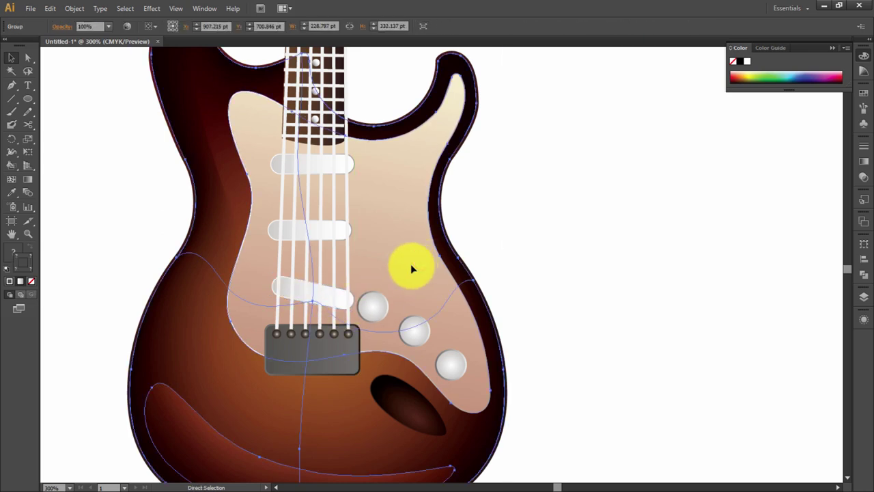
pyautogui.scroll(1, 408, 270)
pyautogui.hscroll(-2, 378, 308)
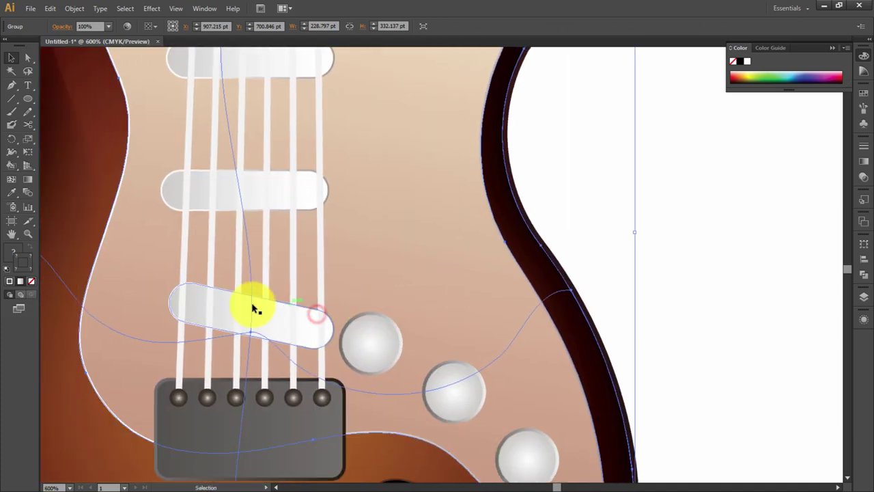
# Copy the five bridge screws onto the bottom pickup, group them, and tilt to match.
pyautogui.click(176, 399)
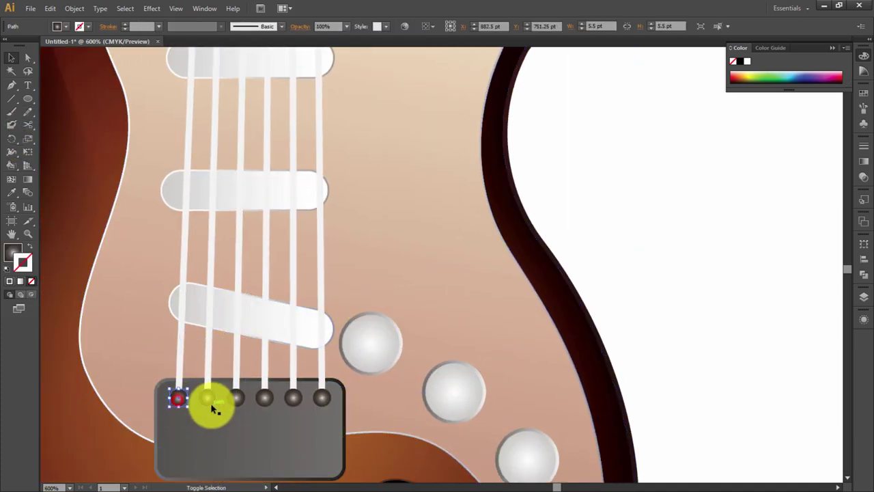
pyautogui.keyDown('shift'); pyautogui.click(207, 398); pyautogui.keyUp('shift')
pyautogui.keyDown('shift'); pyautogui.click(238, 401); pyautogui.keyUp('shift')
pyautogui.keyDown('shift'); pyautogui.click(265, 399); pyautogui.keyUp('shift')
pyautogui.keyDown('shift'); pyautogui.click(293, 399); pyautogui.keyUp('shift')
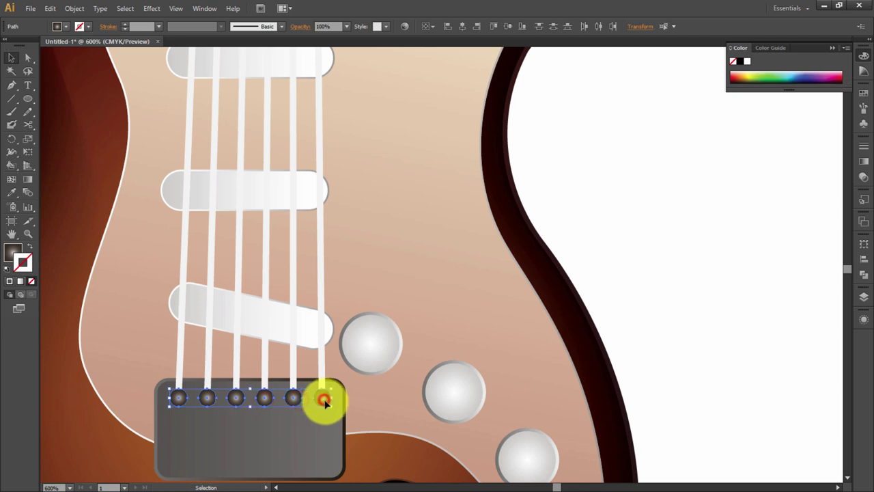
pyautogui.moveTo(325, 401); pyautogui.dragTo(341, 325)
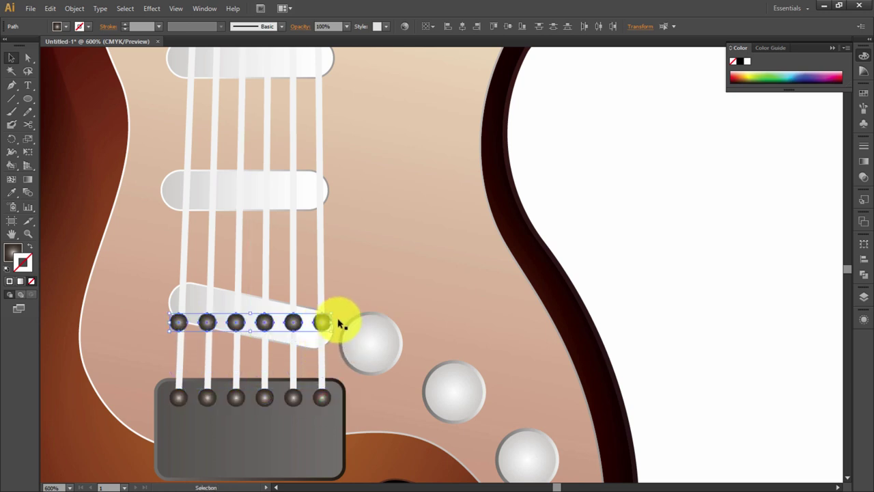
pyautogui.rightClick(321, 319)
pyautogui.click(356, 371)
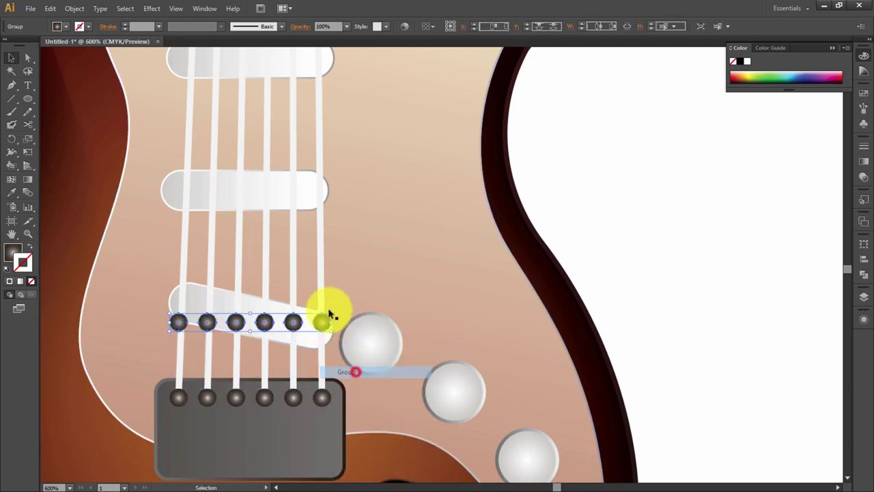
pyautogui.moveTo(334, 309)
pyautogui.mouseDown()
pyautogui.moveTo(337, 327)
pyautogui.moveTo(315, 346)
pyautogui.mouseUp()
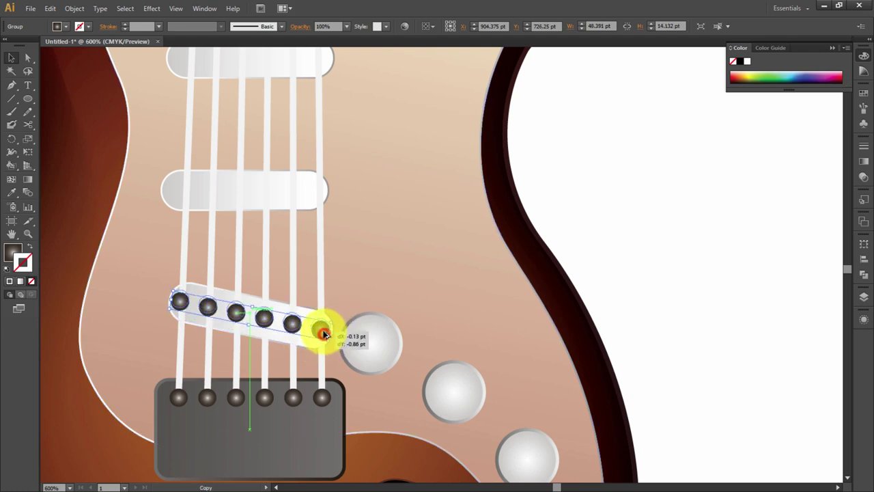
# Copy the bridge screw row onto the middle pickup and shrink it to fit.
pyautogui.click(321, 398)
pyautogui.keyDown('shift'); pyautogui.click(292, 398); pyautogui.keyUp('shift')
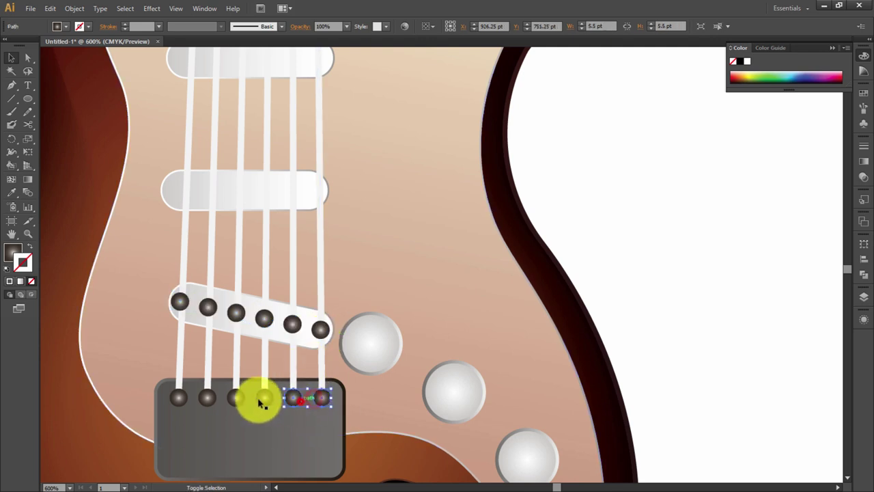
pyautogui.keyDown('shift'); pyautogui.click(264, 397); pyautogui.keyUp('shift')
pyautogui.keyDown('shift'); pyautogui.click(235, 398); pyautogui.keyUp('shift')
pyautogui.keyDown('shift'); pyautogui.click(207, 397); pyautogui.keyUp('shift')
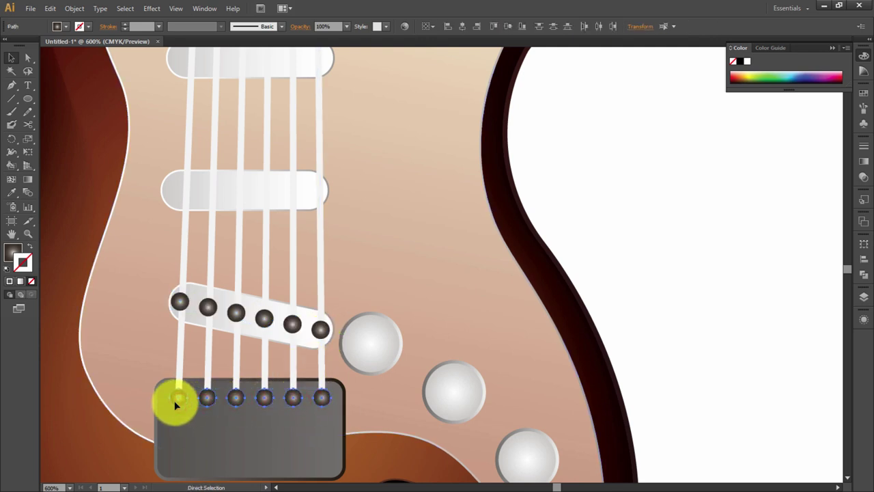
pyautogui.moveTo(209, 405); pyautogui.dragTo(243, 208)
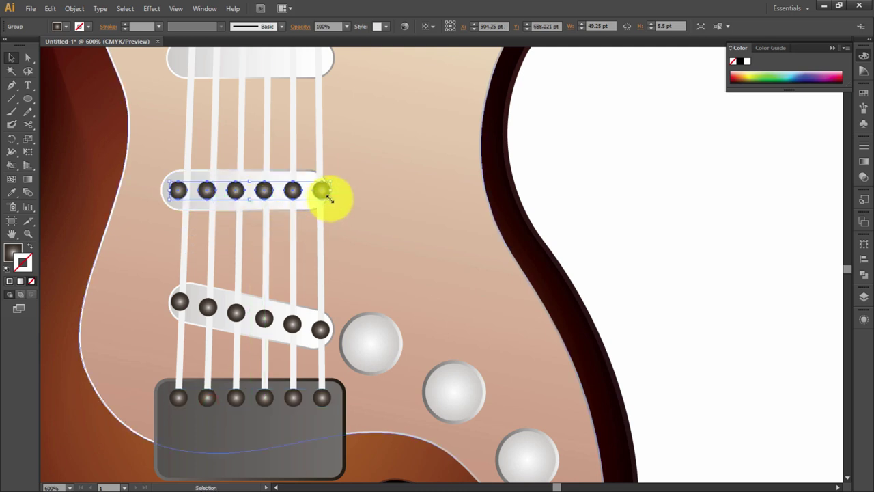
pyautogui.moveTo(330, 198); pyautogui.dragTo(318, 199)
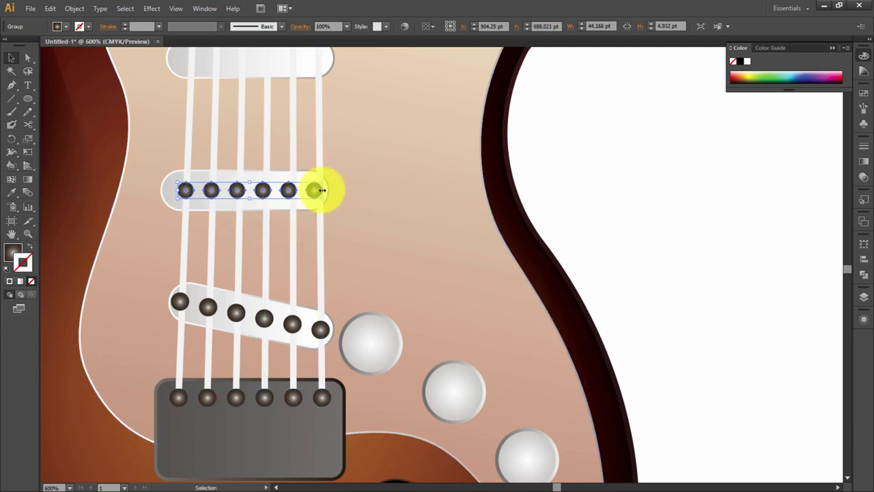
# Fine-tune the middle screw row and copy it up onto the top pickup.
pyautogui.scroll(1, 318, 229)
pyautogui.press('Right')
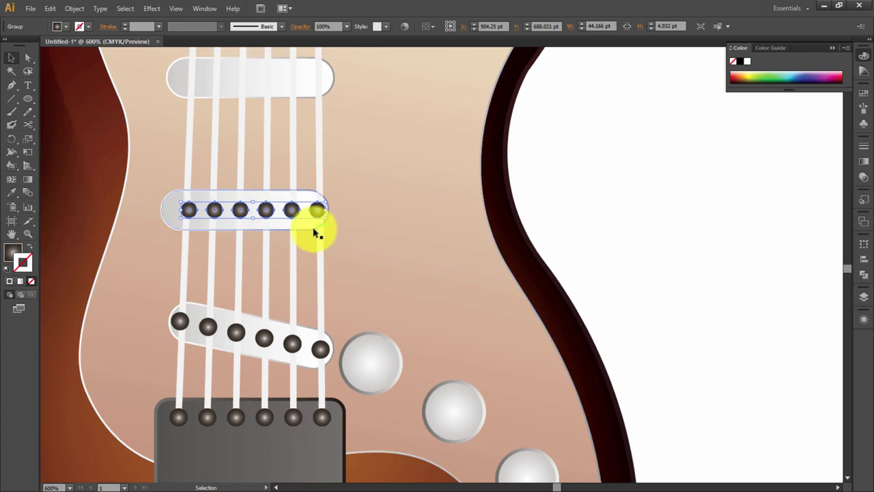
pyautogui.press('Left')
pyautogui.moveTo(289, 211)
pyautogui.mouseDown()
pyautogui.moveTo(277, 81)
pyautogui.moveTo(295, 83)
pyautogui.mouseUp()
pyautogui.press('Right')
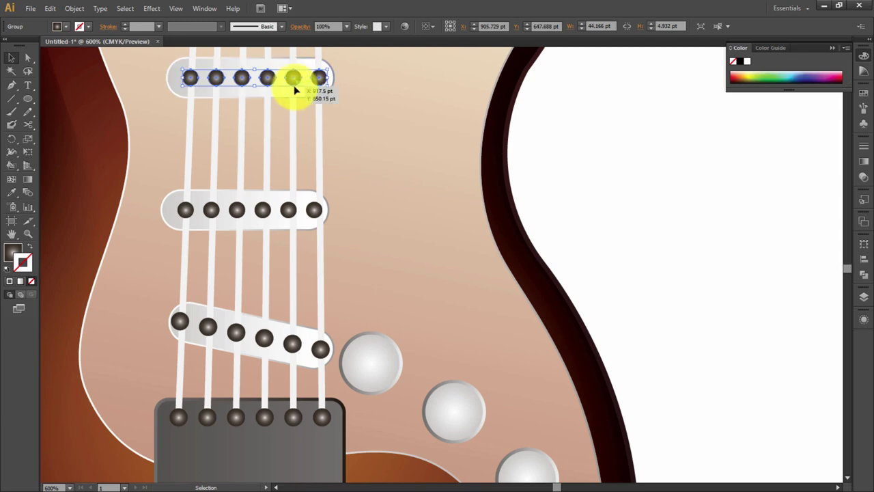
pyautogui.click(600, 174)
# Bring four selected strings in front of the pickups.
pyautogui.click(321, 163)
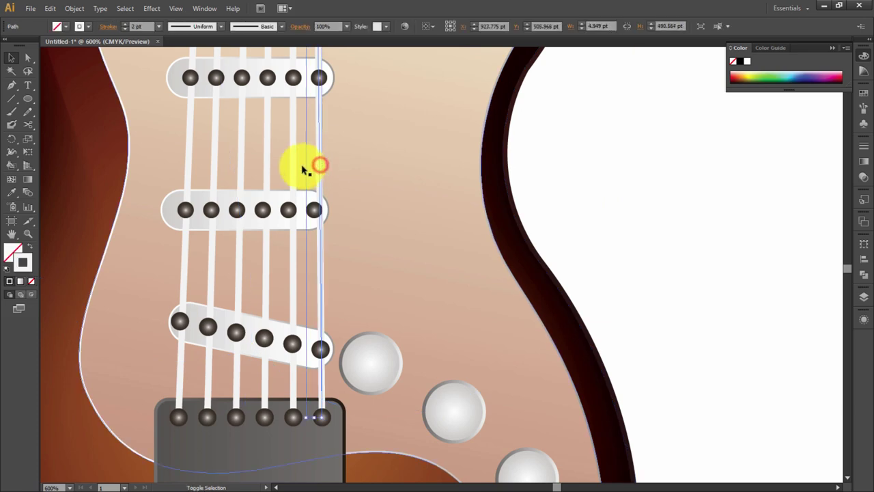
pyautogui.keyDown('shift'); pyautogui.click(293, 167); pyautogui.keyUp('shift')
pyautogui.keyDown('shift'); pyautogui.click(239, 177); pyautogui.keyUp('shift')
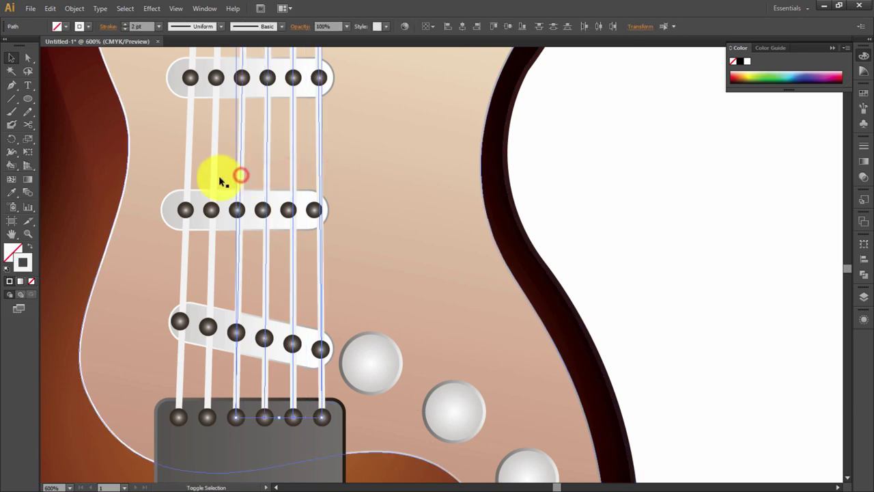
pyautogui.keyDown('shift'); pyautogui.click(212, 178); pyautogui.keyUp('shift')
pyautogui.rightClick(187, 178)
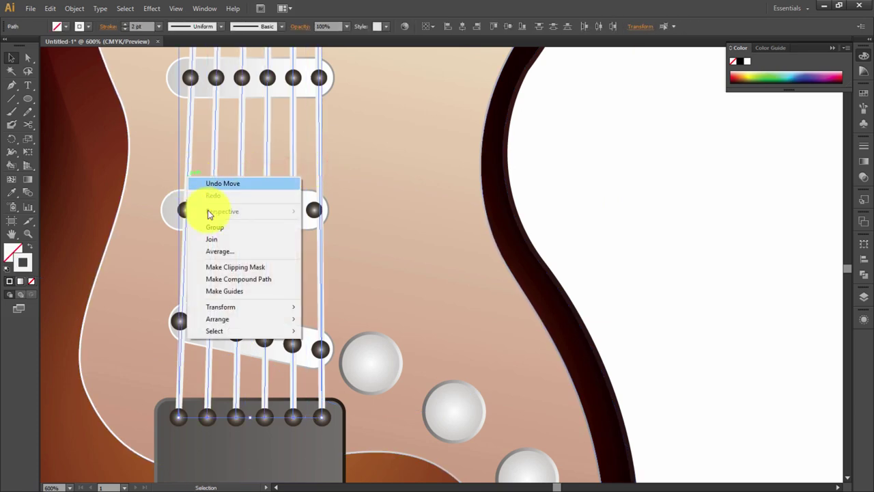
pyautogui.moveTo(217, 319)
pyautogui.click(319, 319)
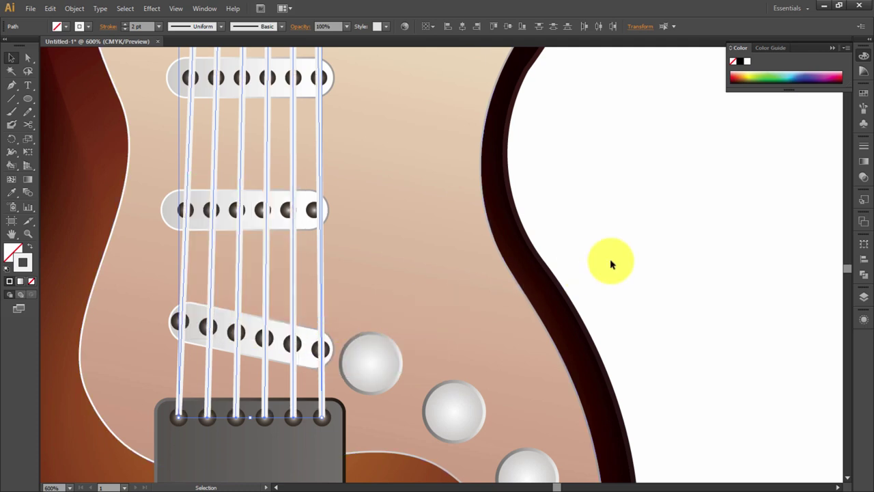
# Ungroup the middle pickup's pole pieces and set one into its left slot.
pyautogui.rightClick(312, 210)
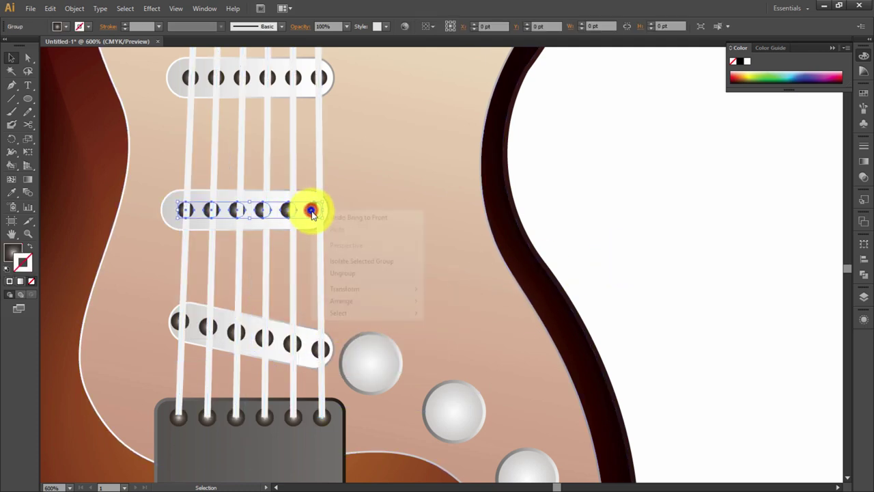
pyautogui.click(366, 278)
pyautogui.click(540, 269)
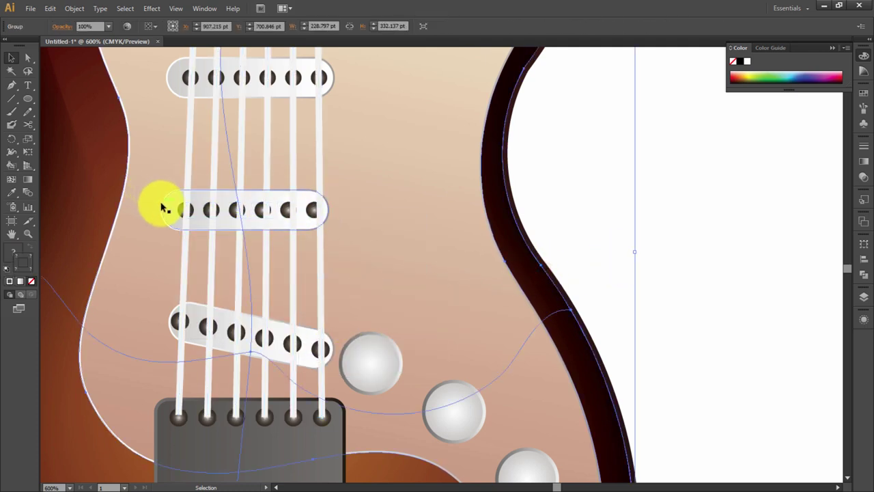
pyautogui.click(163, 208)
pyautogui.click(579, 236)
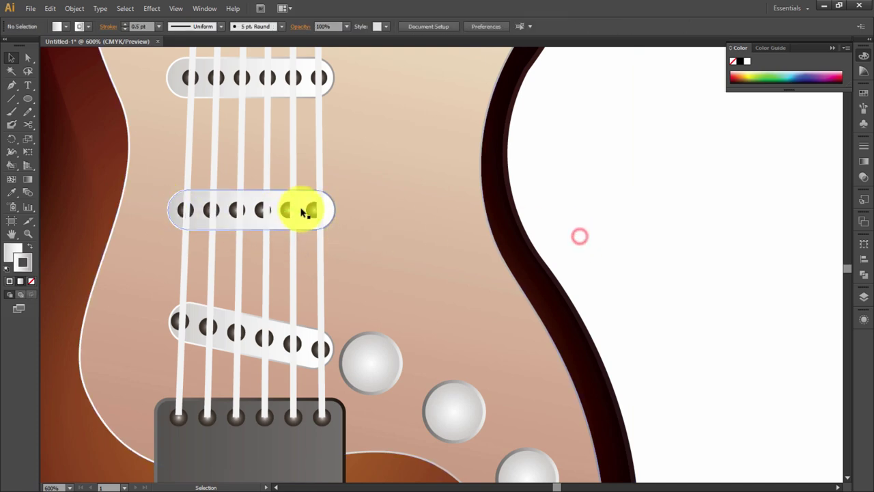
pyautogui.click(311, 210)
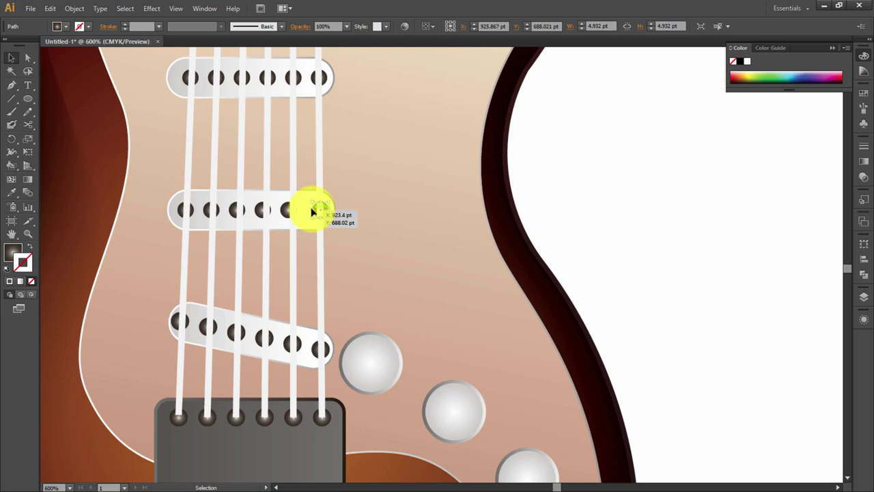
pyautogui.moveTo(288, 213); pyautogui.dragTo(235, 215)
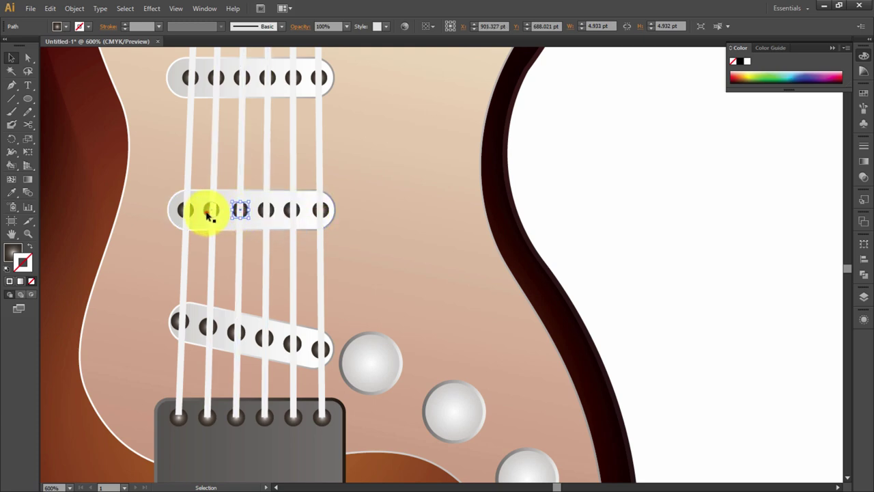
pyautogui.moveTo(183, 213); pyautogui.dragTo(184, 213)
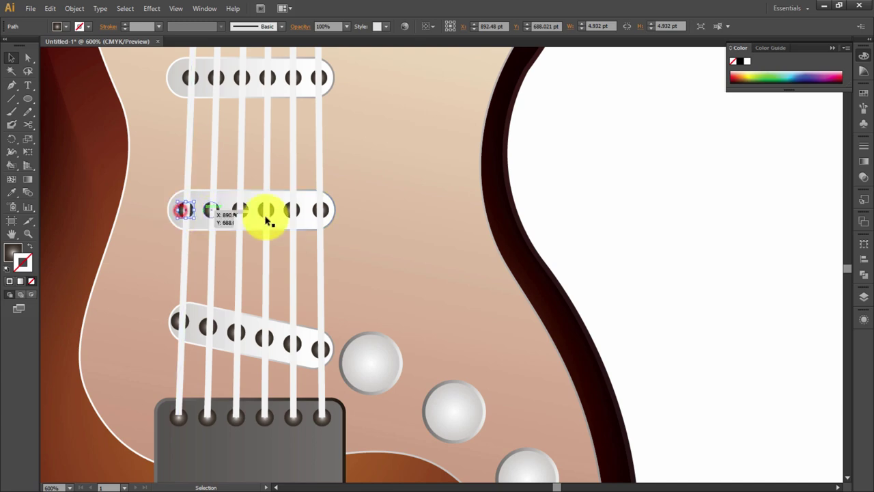
pyautogui.scroll(2, 267, 214)
pyautogui.scroll(-1, 268, 220)
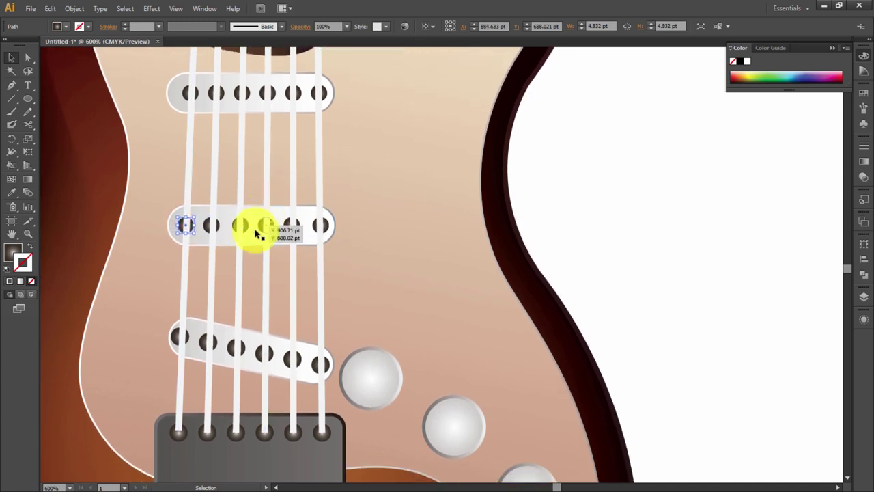
# Nudge the slanted bridge pickup left and rotate it slightly.
pyautogui.click(174, 339)
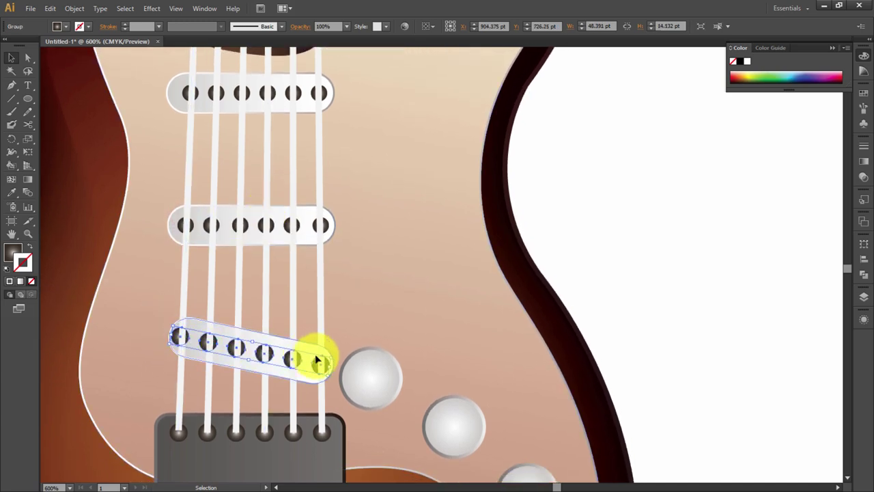
pyautogui.press('Left')
pyautogui.moveTo(330, 358); pyautogui.dragTo(329, 356)
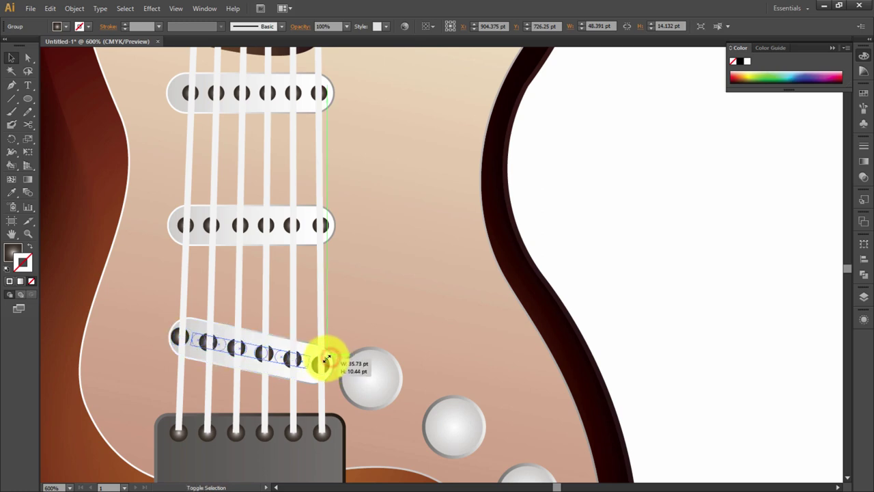
pyautogui.scroll(1, 330, 357)
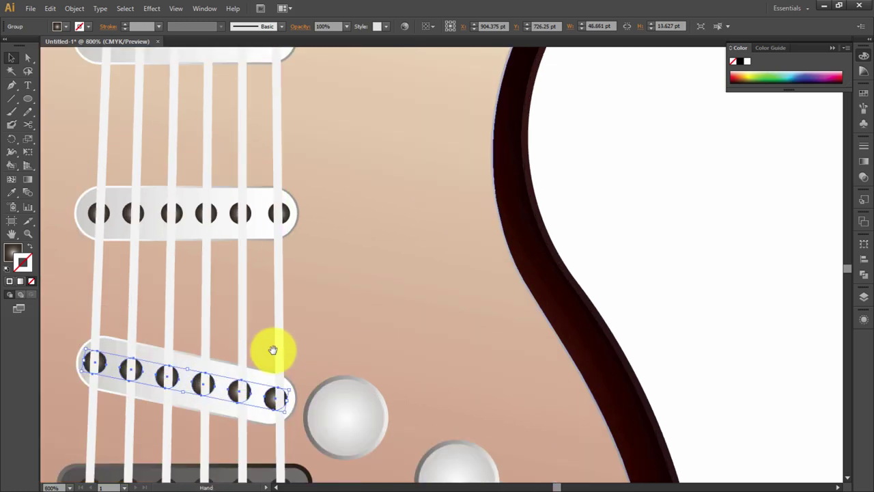
pyautogui.moveTo(271, 349); pyautogui.dragTo(335, 338)
# Ungroup the bridge pickup and move its pole pieces into their slots.
pyautogui.rightClick(318, 369)
pyautogui.click(351, 432)
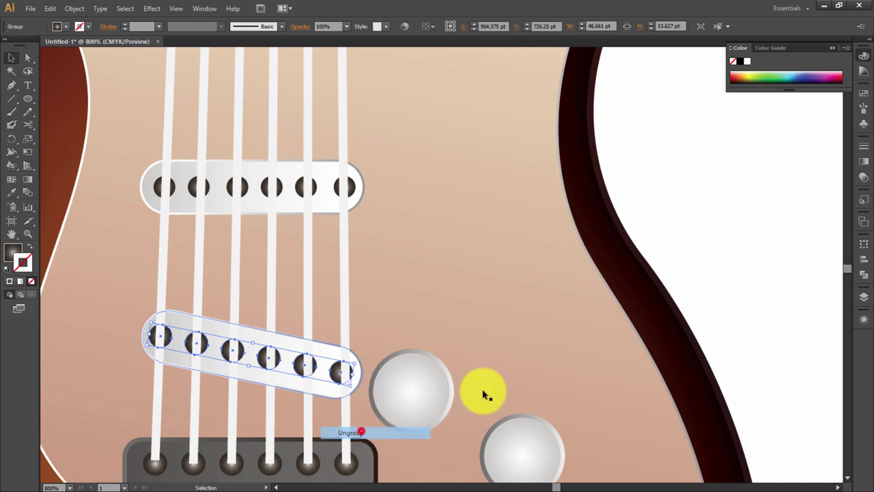
pyautogui.click(424, 328)
pyautogui.moveTo(295, 372); pyautogui.dragTo(282, 364)
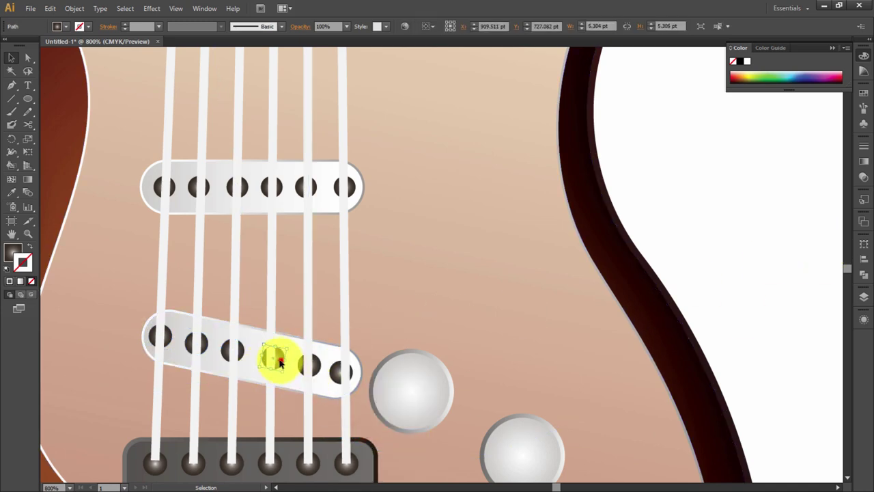
pyautogui.moveTo(278, 366); pyautogui.dragTo(277, 362)
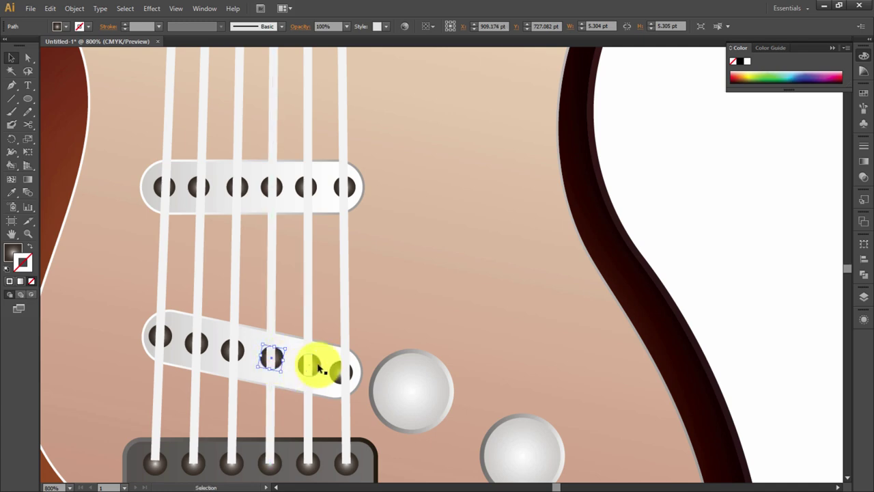
pyautogui.moveTo(324, 372); pyautogui.dragTo(334, 373)
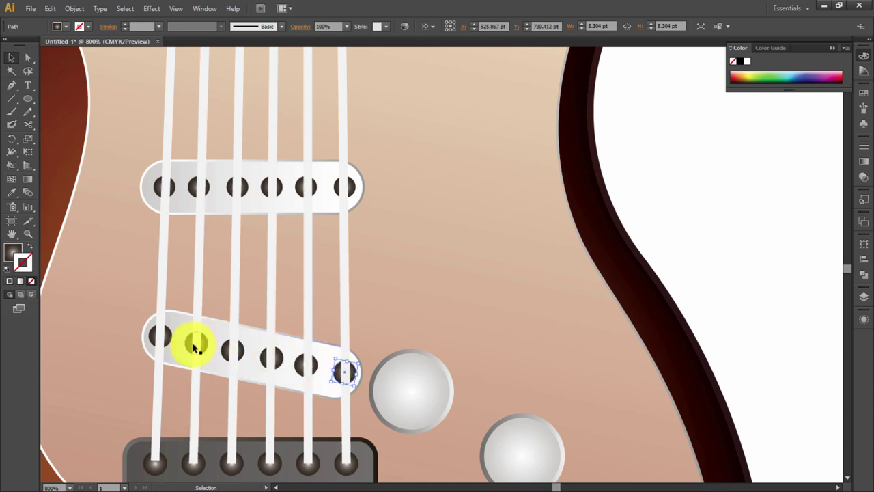
pyautogui.hotkey('ctrl', '0')
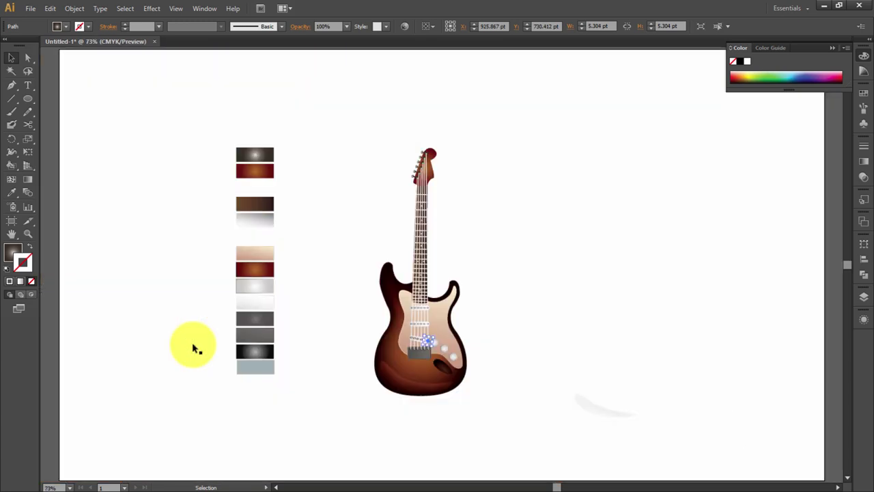
# Shift-select the lower and bridge pickup pole pieces, then switch to the Eyedropper.
pyautogui.scroll(2, 191, 342)
pyautogui.scroll(2, 287, 316)
pyautogui.scroll(2, 404, 160)
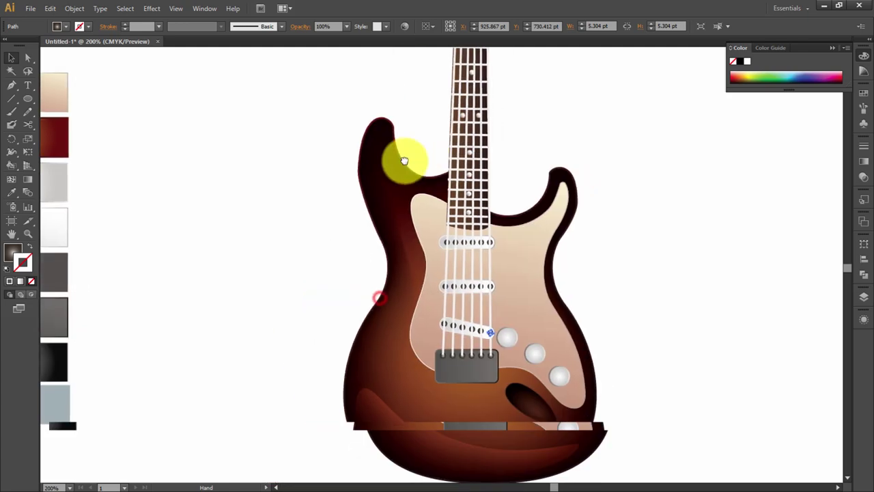
pyautogui.scroll(2, 326, 255)
pyautogui.scroll(2, 313, 333)
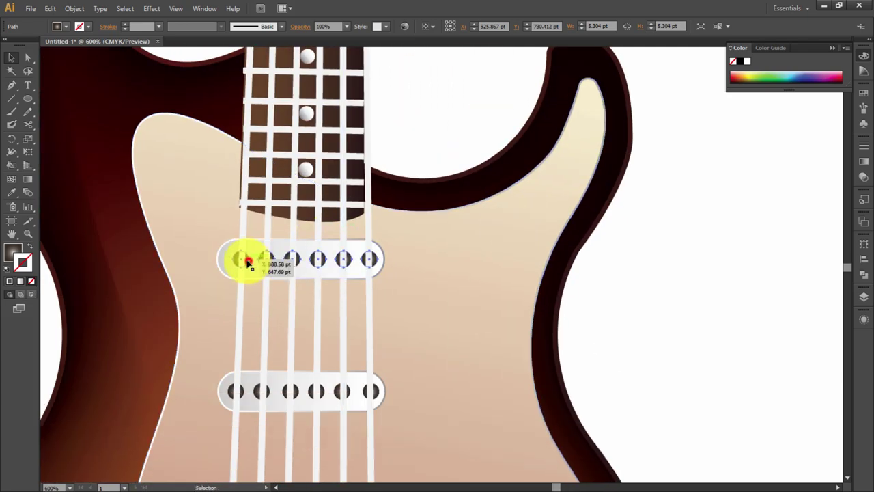
pyautogui.keyDown('shift'); pyautogui.click(321, 394); pyautogui.keyUp('shift')
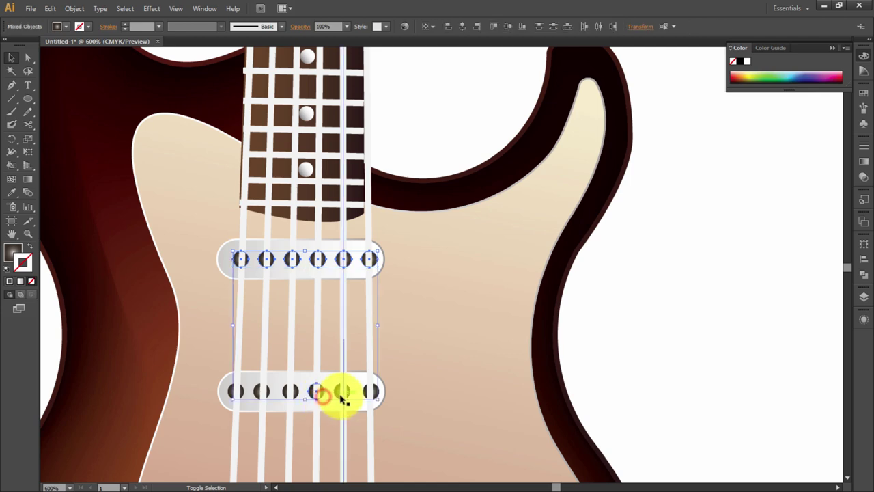
pyautogui.keyDown('shift'); pyautogui.click(369, 393); pyautogui.keyUp('shift')
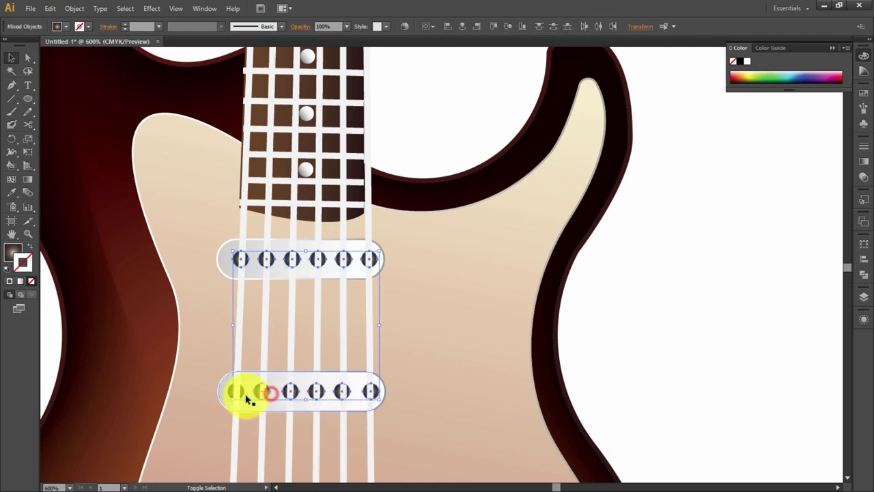
pyautogui.keyDown('shift'); pyautogui.click(244, 396); pyautogui.keyUp('shift')
pyautogui.moveTo(283, 416); pyautogui.dragTo(316, 252)
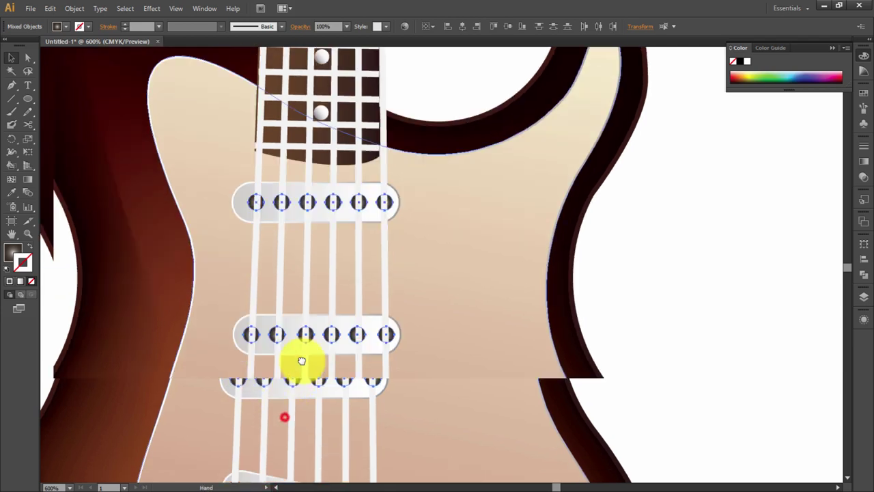
pyautogui.keyDown('shift'); pyautogui.click(277, 341); pyautogui.keyUp('shift')
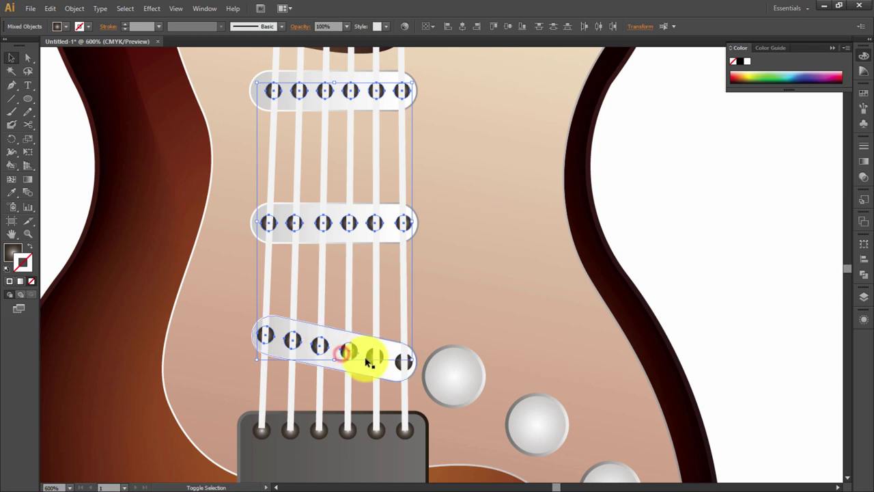
pyautogui.moveTo(369, 362); pyautogui.dragTo(398, 364)
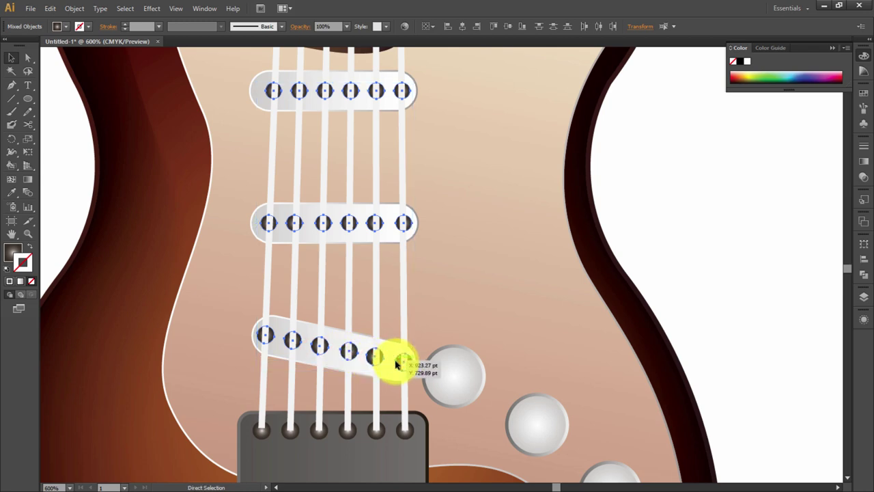
pyautogui.hotkey('ctrl', '0')
pyautogui.press('i')
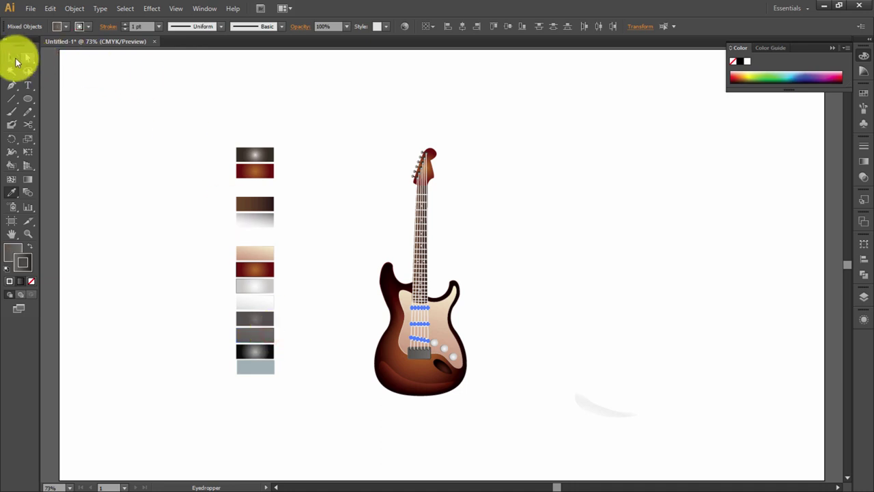
# Drag the swirly floral symbol from the Symbols library onto the artboard beside the guitar.
pyautogui.click(11, 58)
pyautogui.click(279, 109)
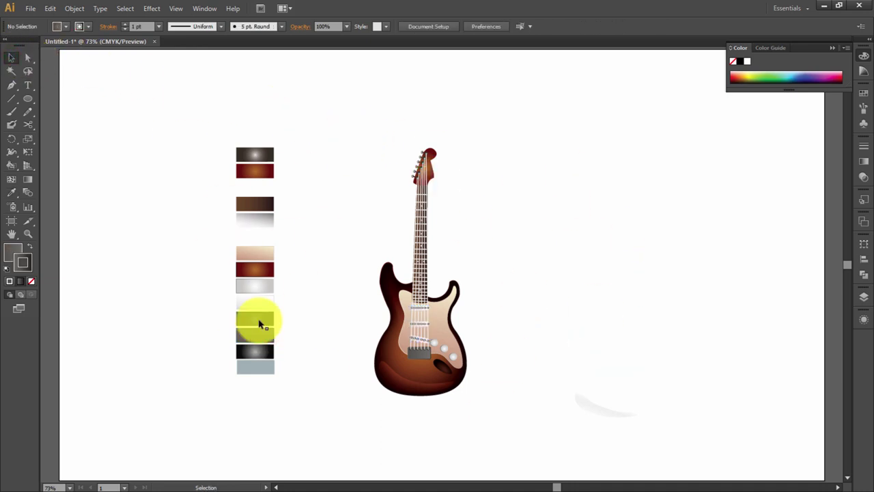
pyautogui.moveTo(331, 127)
pyautogui.mouseDown()
pyautogui.moveTo(480, 412)
pyautogui.moveTo(469, 400)
pyautogui.mouseUp()
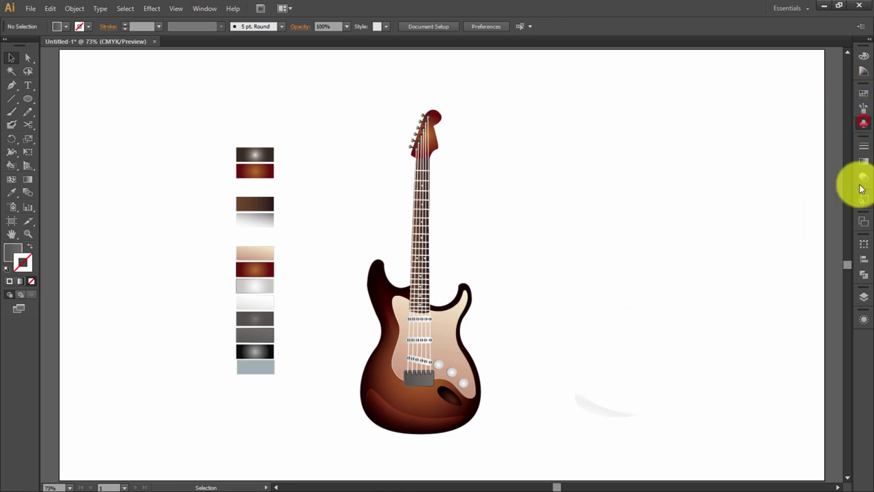
pyautogui.click(864, 123)
pyautogui.moveTo(787, 121); pyautogui.dragTo(625, 170)
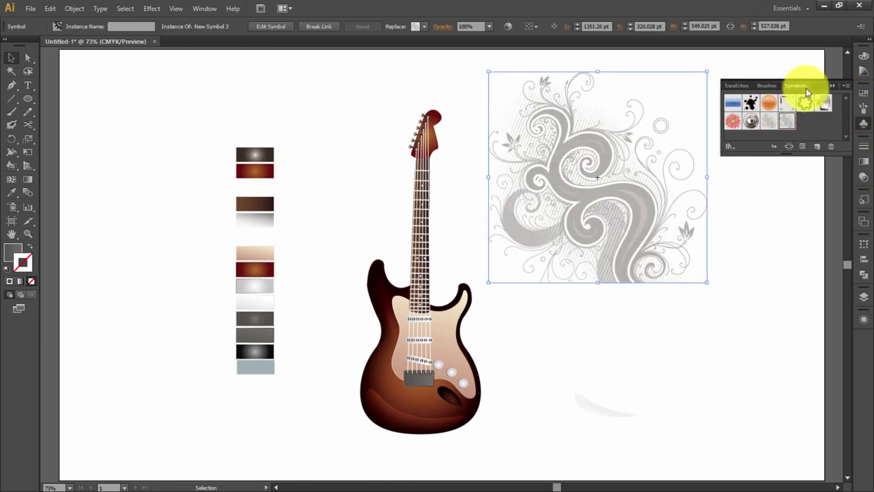
# Send the swirl symbol behind the guitar and centre it under the body.
pyautogui.click(832, 89)
pyautogui.moveTo(627, 267); pyautogui.dragTo(558, 312)
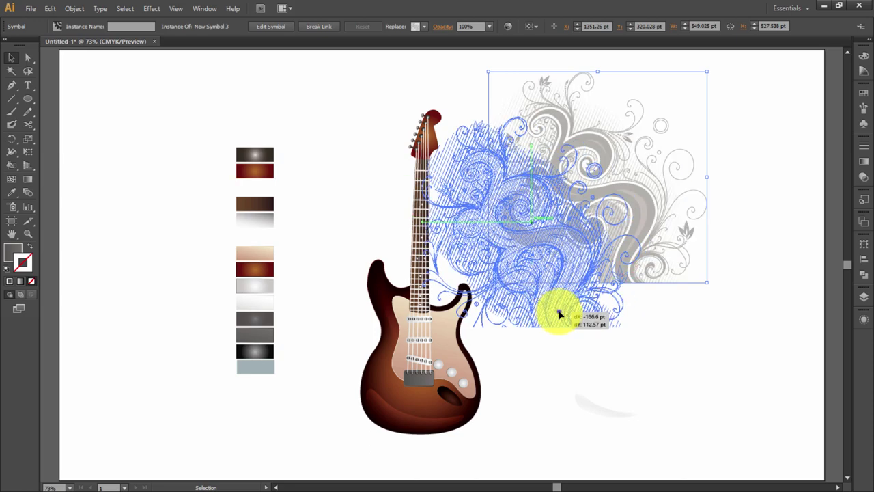
pyautogui.rightClick(559, 312)
pyautogui.click(695, 427)
pyautogui.click(614, 381)
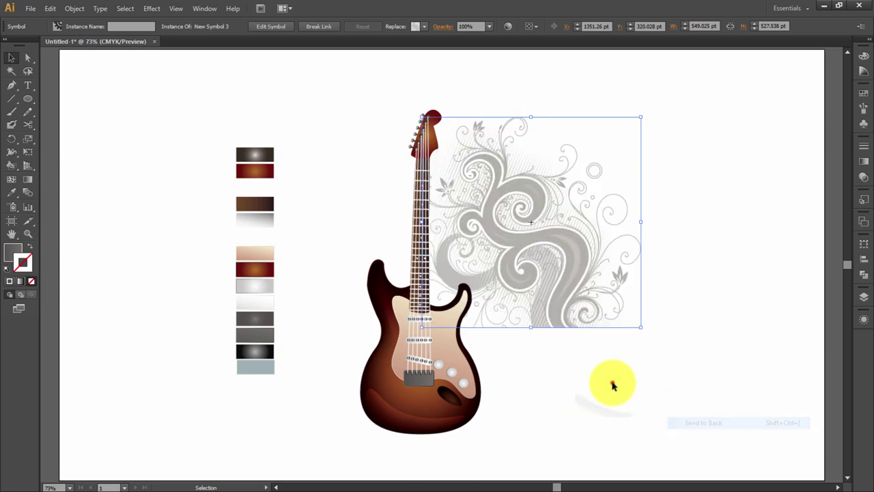
pyautogui.moveTo(489, 333); pyautogui.dragTo(462, 405)
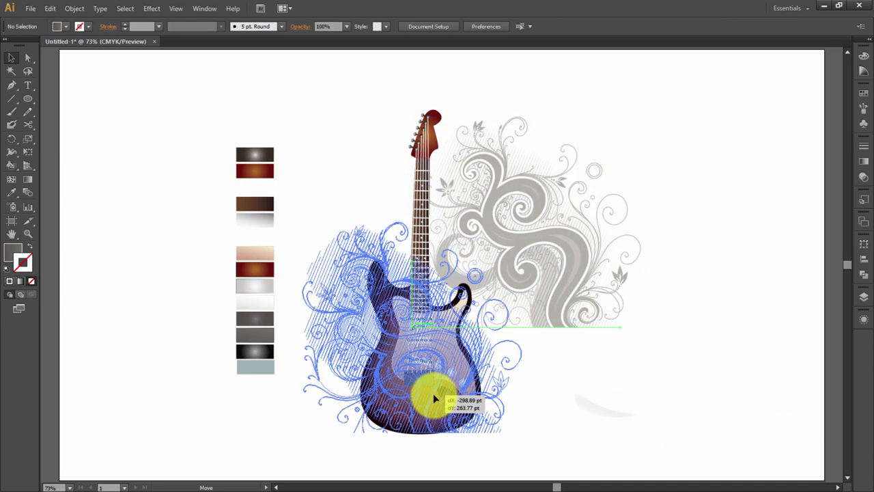
pyautogui.click(576, 289)
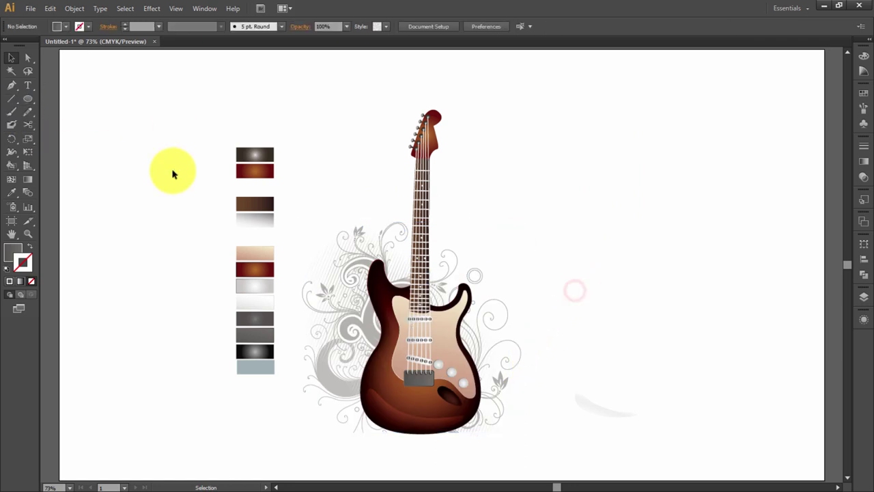
# Marquee-select the sample swatch column and move it to the artboard's left edge.
pyautogui.moveTo(184, 138)
pyautogui.mouseDown()
pyautogui.moveTo(219, 385)
pyautogui.moveTo(248, 396)
pyautogui.mouseUp()
pyautogui.click(207, 227)
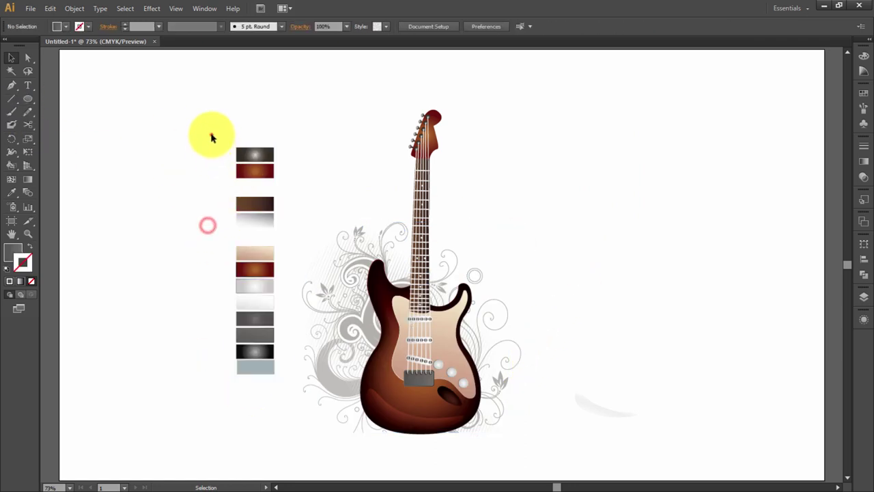
pyautogui.moveTo(211, 134)
pyautogui.mouseDown()
pyautogui.moveTo(259, 367)
pyautogui.moveTo(43, 367)
pyautogui.mouseUp()
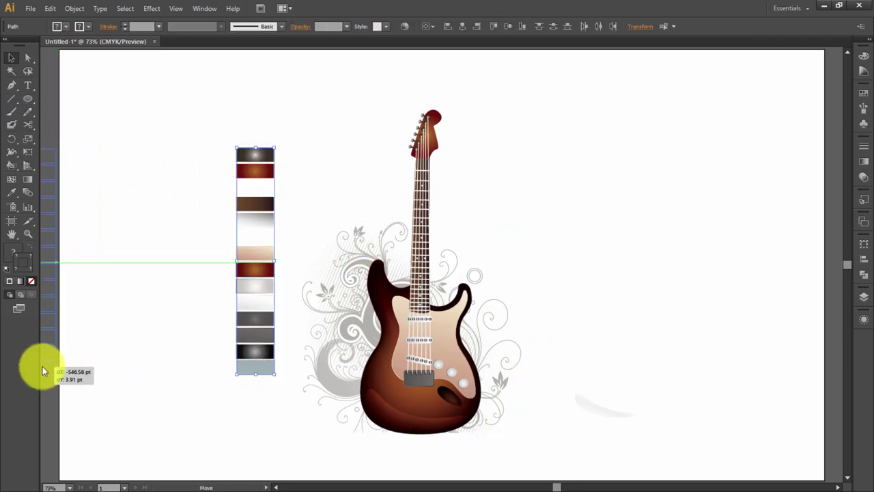
pyautogui.click(201, 352)
pyautogui.moveTo(184, 137)
pyautogui.mouseDown()
pyautogui.moveTo(225, 328)
pyautogui.moveTo(256, 374)
pyautogui.moveTo(91, 384)
pyautogui.mouseUp()
pyautogui.click(91, 384)
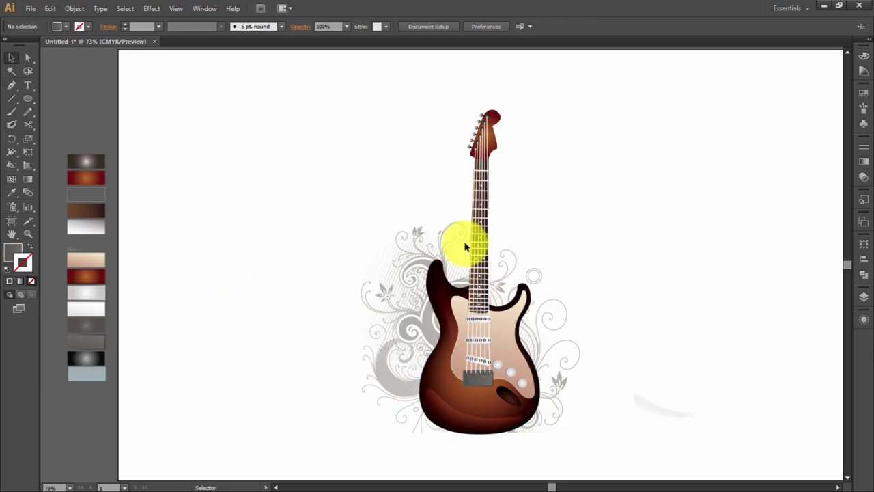